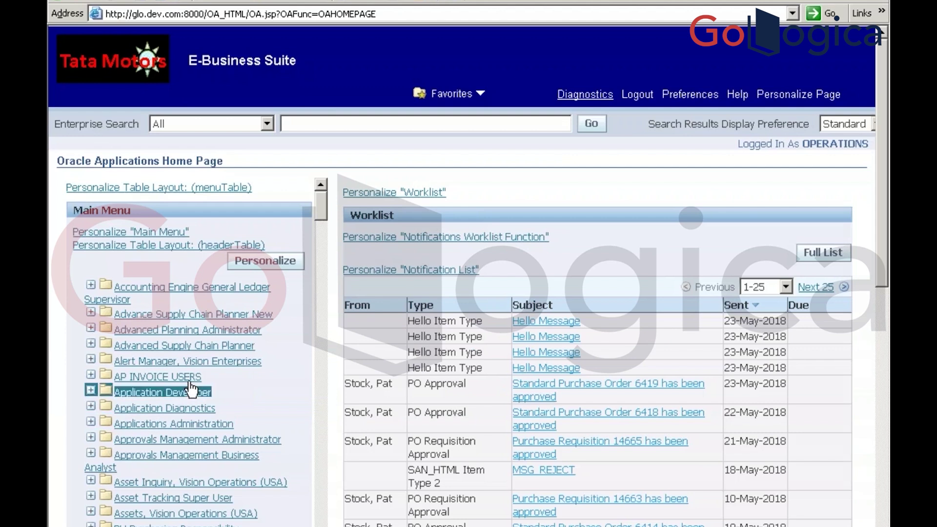
# Launch the forms application from the Application Developer responsibility's Concurrent functions and close the Concurrent Program Executable form
pyautogui.click(190, 378)
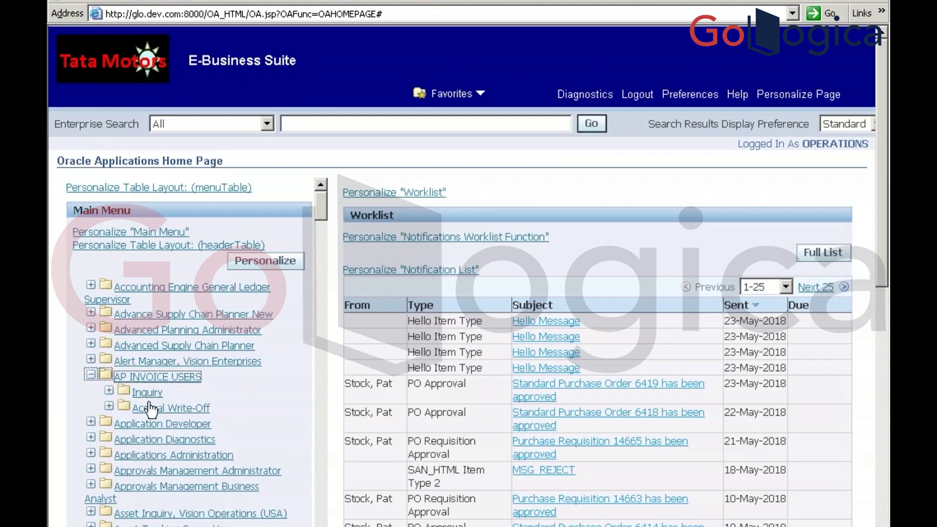
pyautogui.click(147, 409)
pyautogui.click(163, 424)
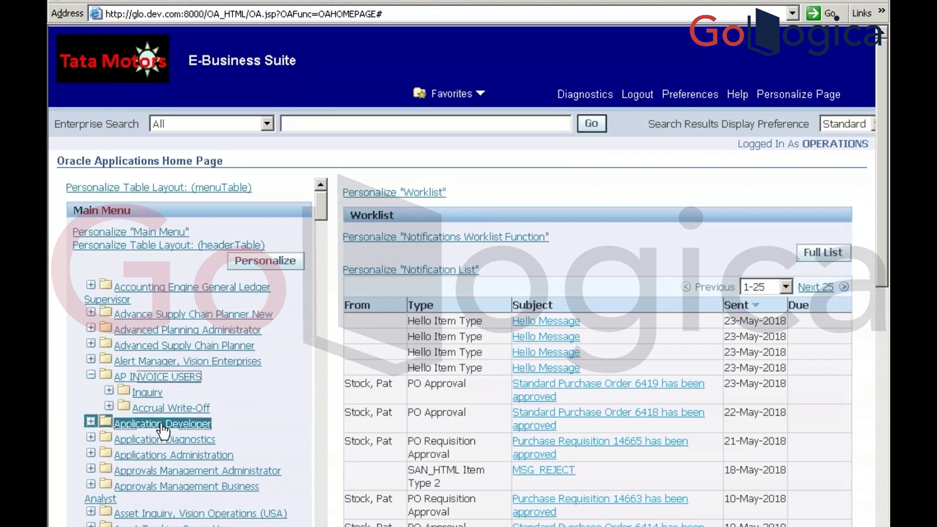
pyautogui.click(161, 423)
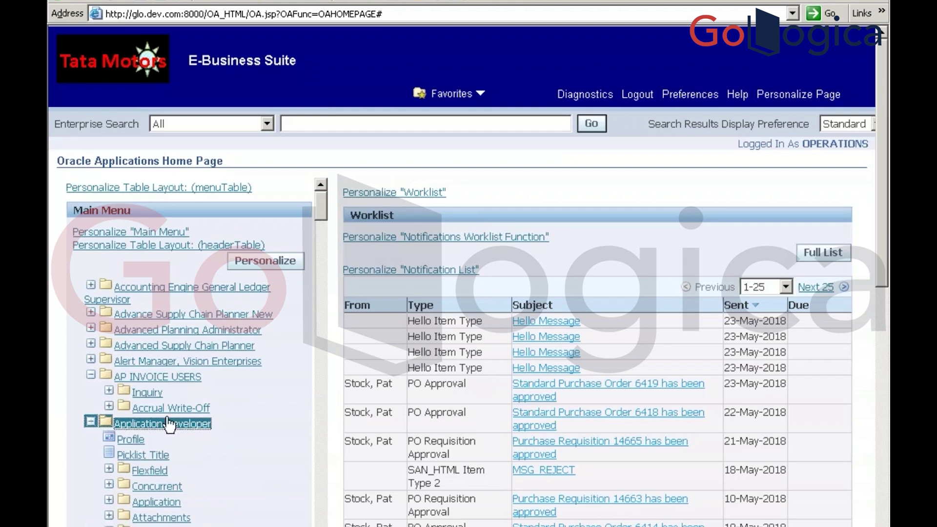
pyautogui.click(169, 487)
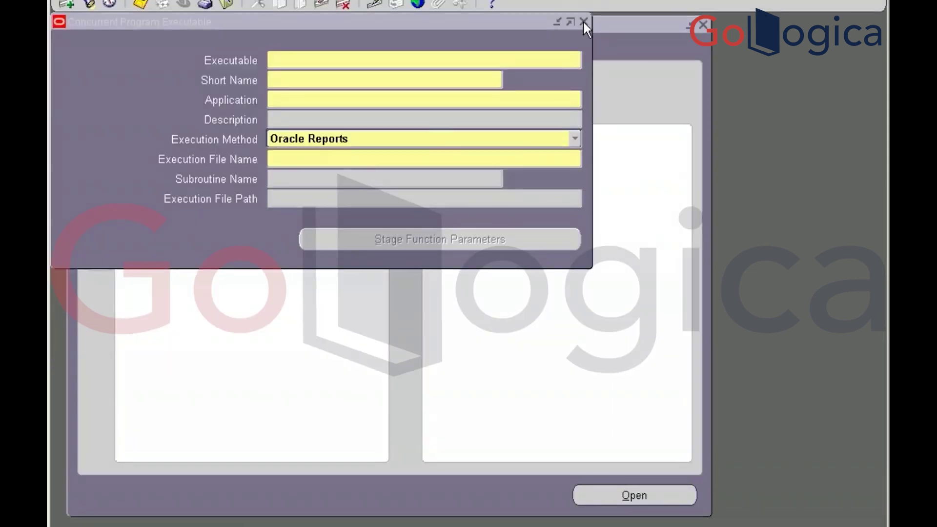
pyautogui.click(584, 22)
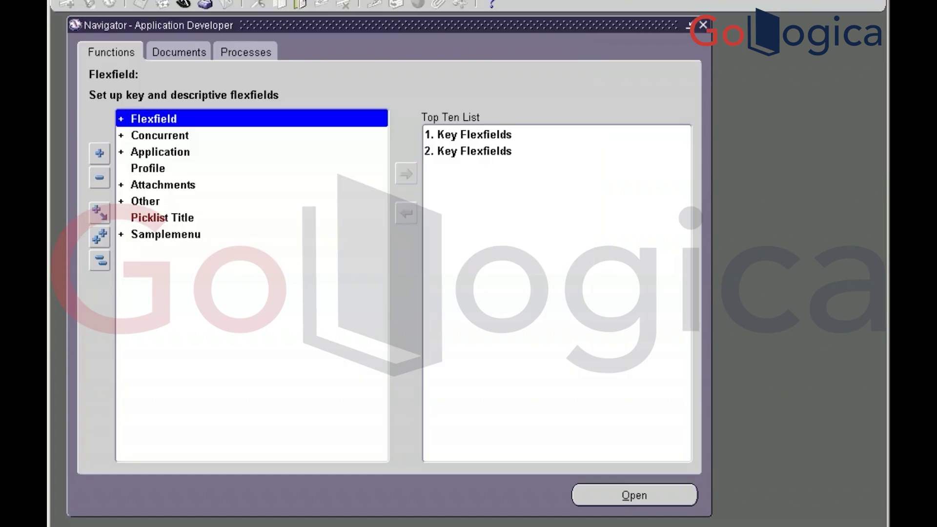
# Switch the responsibility to Order Management Super User, Vision Operations (USA)
pyautogui.click(184, 5)
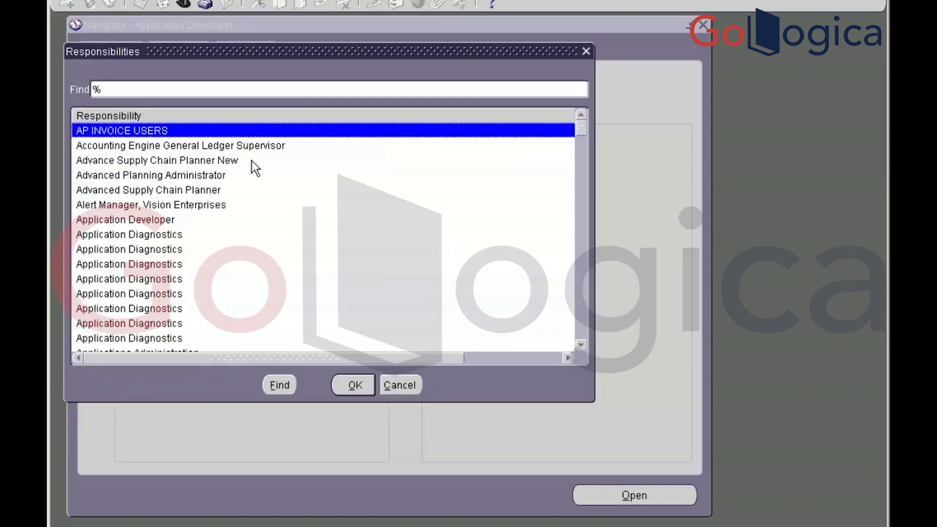
pyautogui.write('a')
pyautogui.press('Return')
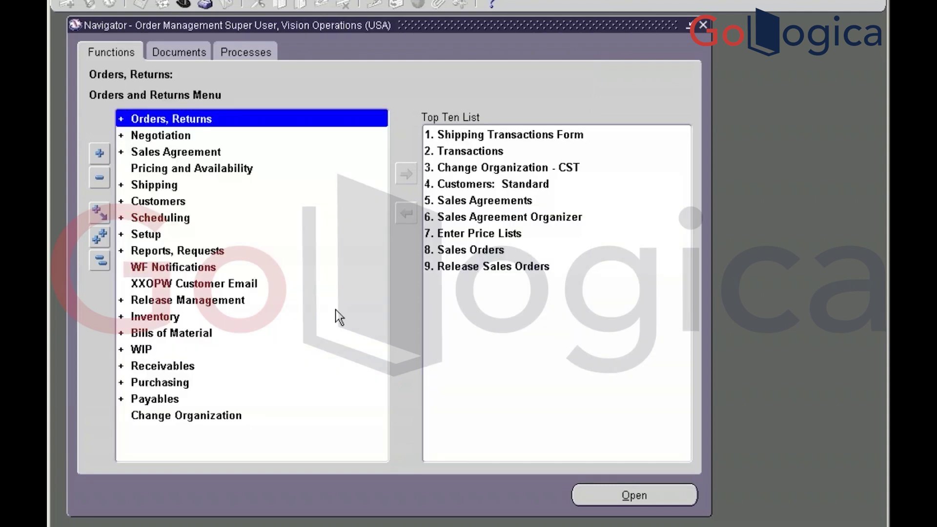
# Expand the Orders, Returns functions and open the Sales Orders form for a new order
pyautogui.press('Return')
pyautogui.hotkey('shift', 'Tab')
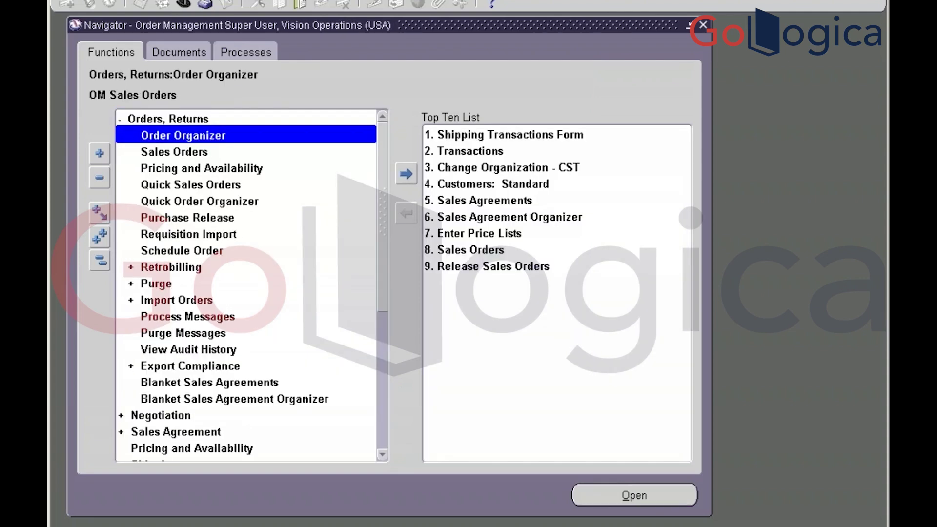
pyautogui.press('Down')
pyautogui.press('Down')
pyautogui.press('Down')
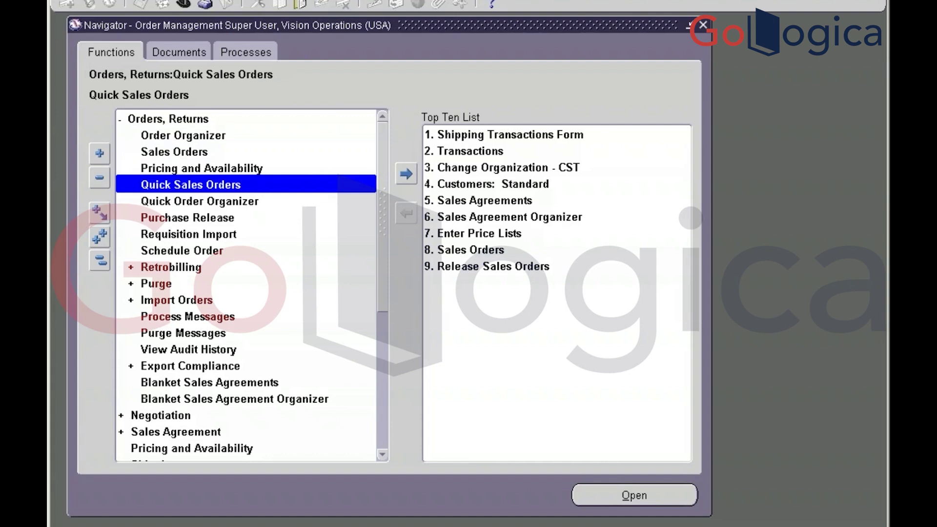
pyautogui.click(190, 153)
pyautogui.press('Tab')
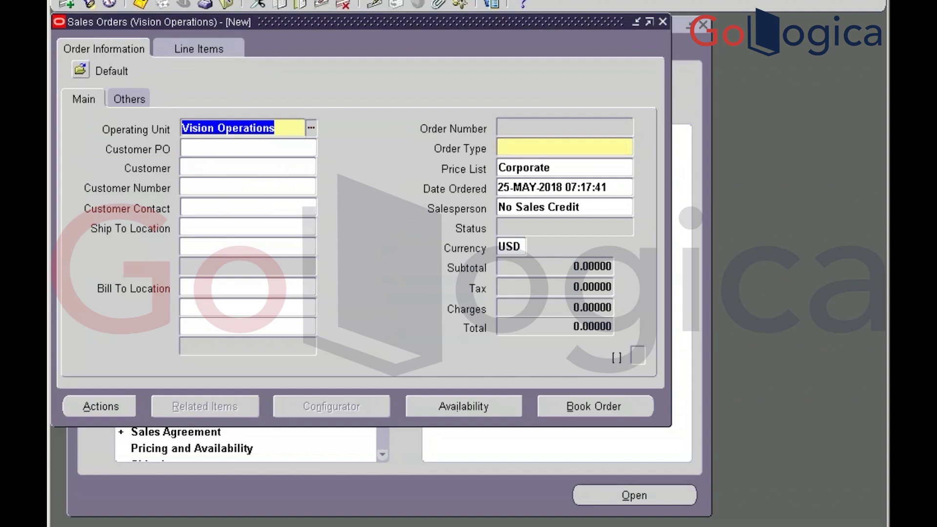
# Check the Oracle Applications release in the About Oracle Applications information and close it
pyautogui.hotkey('alt', 'h')
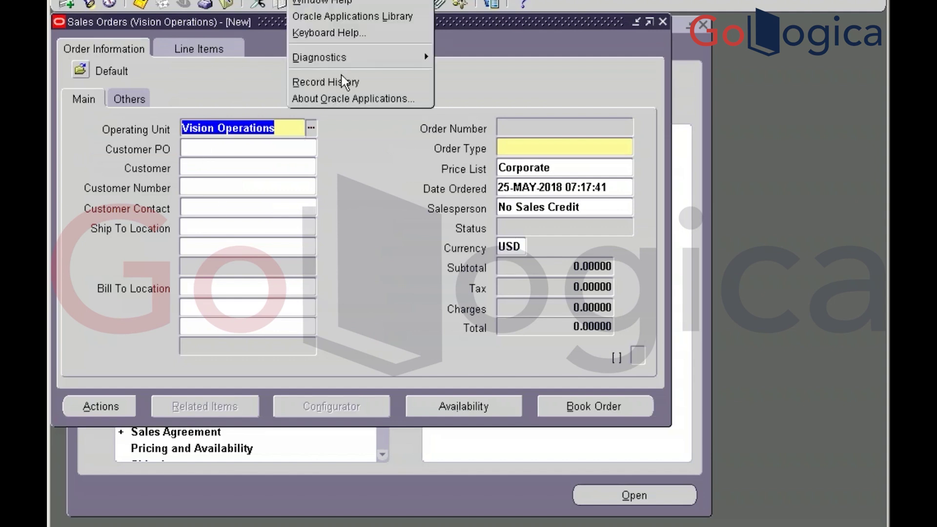
pyautogui.click(362, 99)
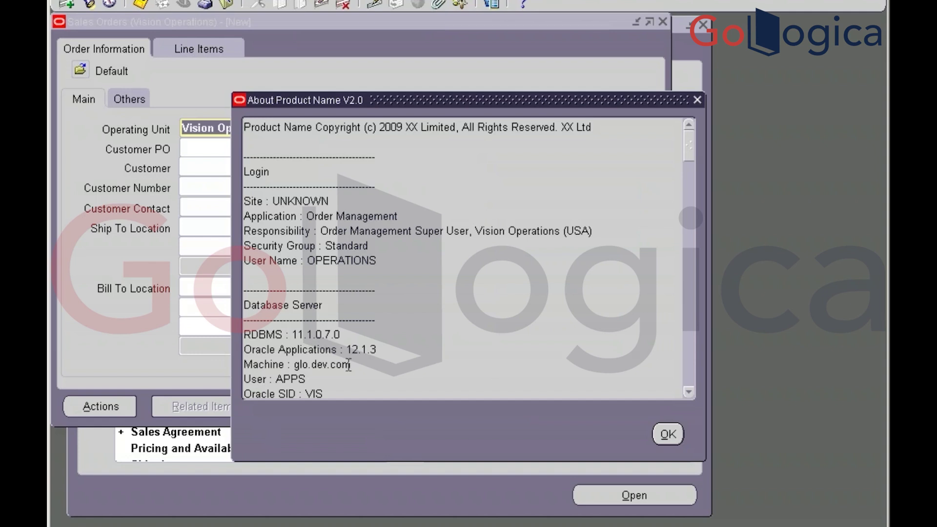
pyautogui.click(383, 350)
pyautogui.moveTo(384, 350); pyautogui.dragTo(244, 350)
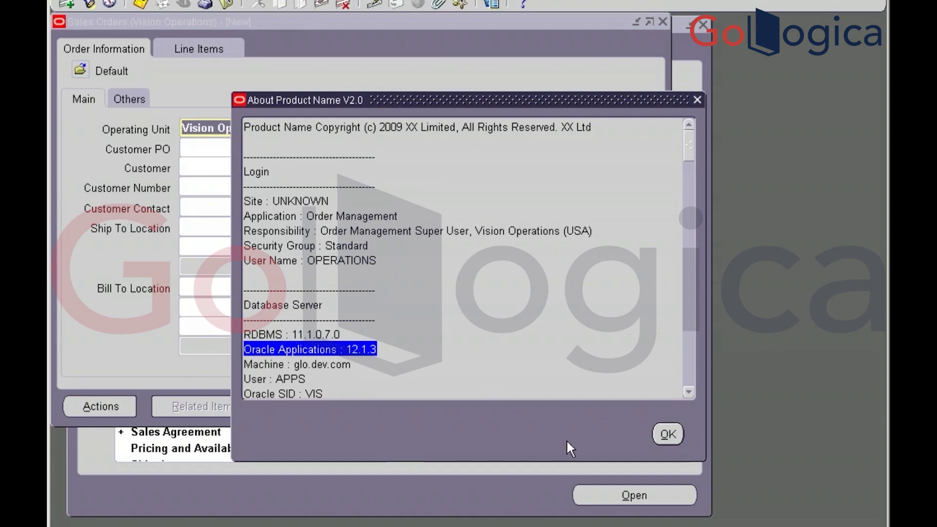
pyautogui.click(667, 434)
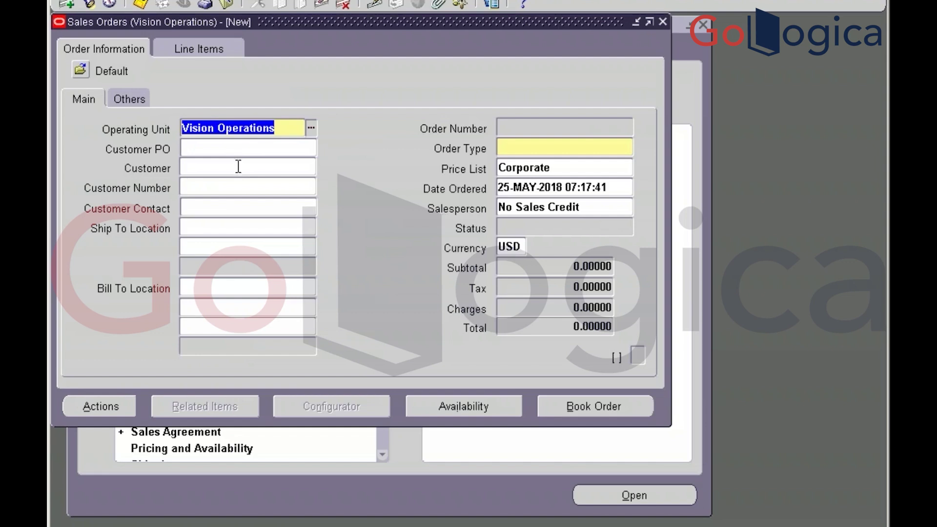
# Set the new sales order's customer to A. C. Networks from the list of values
pyautogui.click(232, 167)
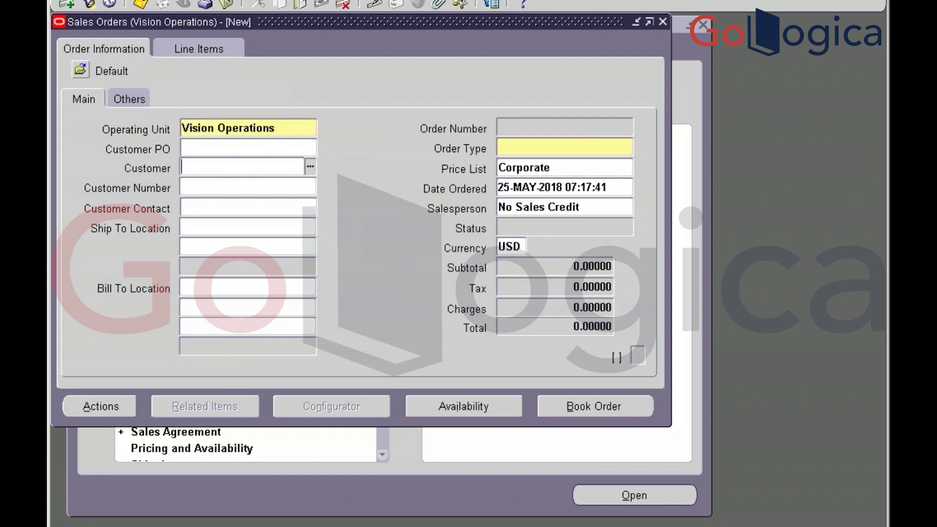
pyautogui.write('A')
pyautogui.press('BackSpace')
pyautogui.click(311, 172)
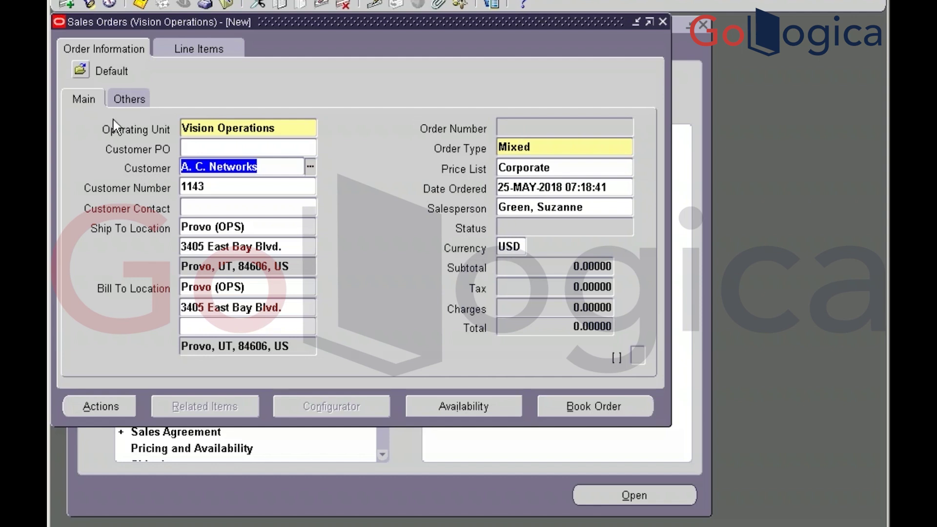
# Review the payment terms, warehouse and shipping method in the order header's other details and return to the main header
pyautogui.click(121, 103)
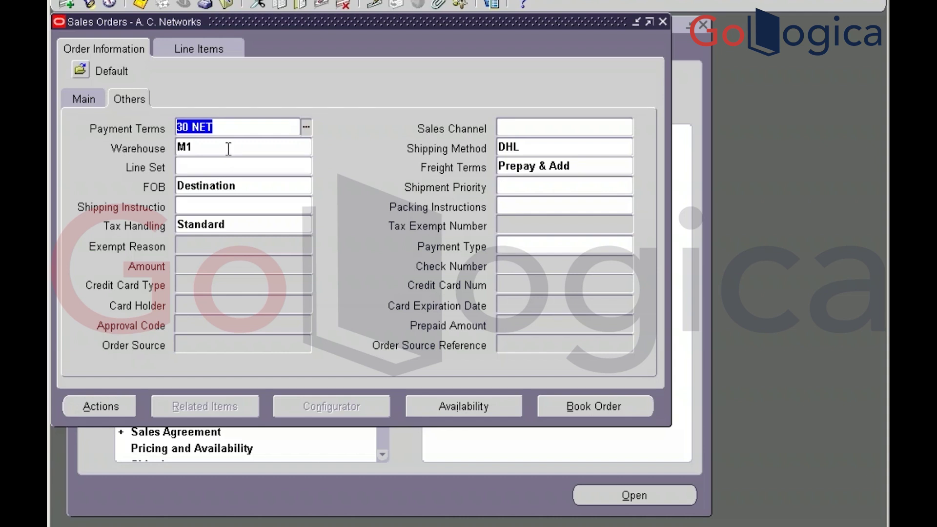
pyautogui.press('Tab')
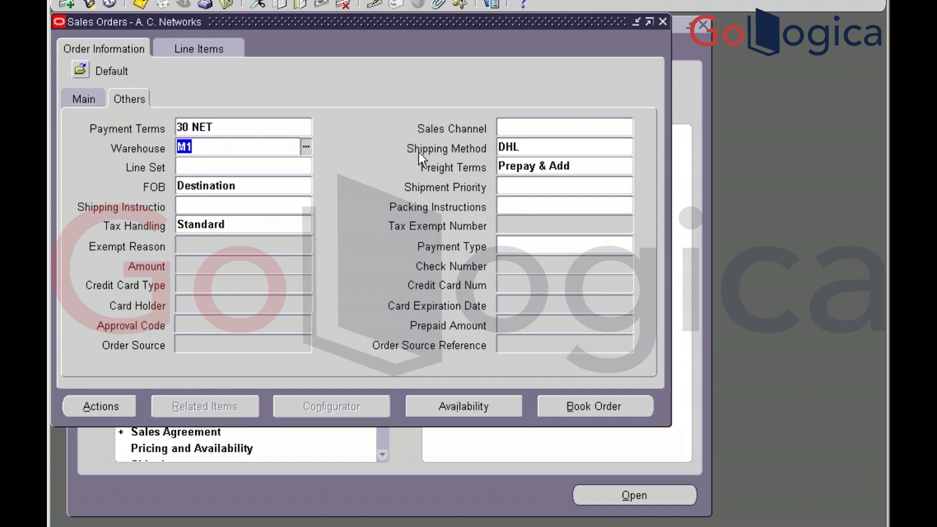
pyautogui.click(540, 145)
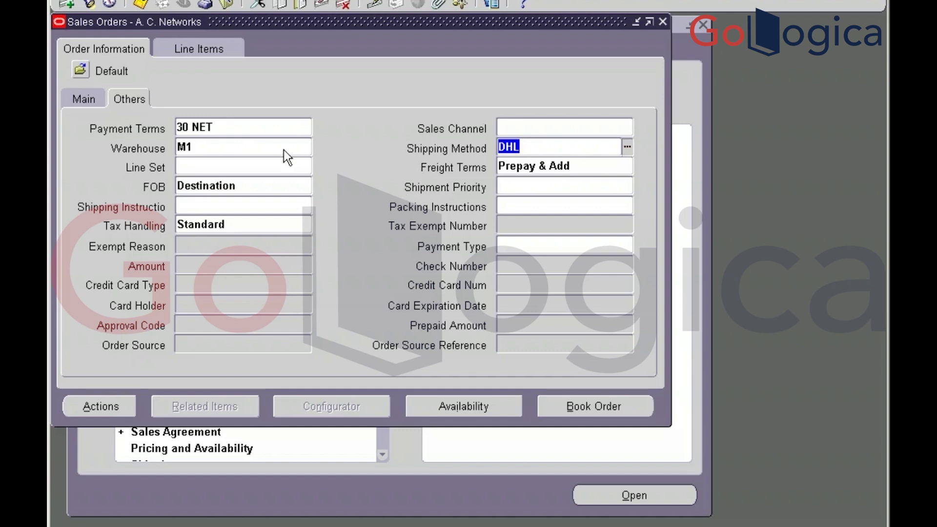
pyautogui.click(77, 93)
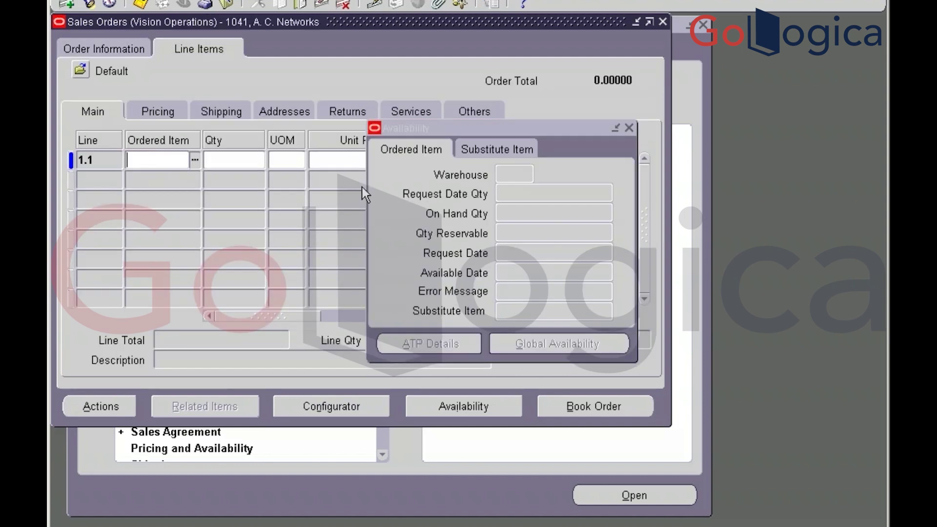
# Close the Availability window and add item XXITC_O2C_ITEM0010 to order line 1.1 with a quantity of 10
pyautogui.click(629, 128)
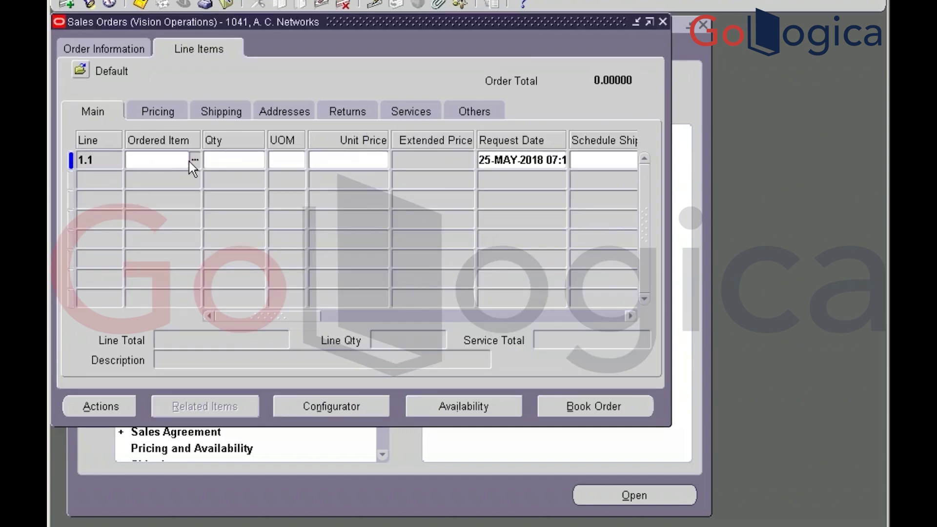
pyautogui.write('XXITC%')
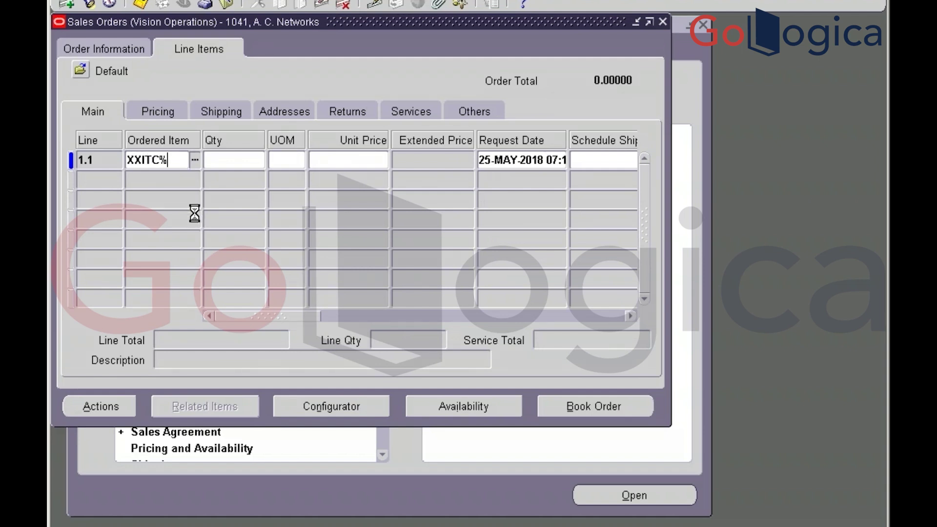
pyautogui.press('Tab')
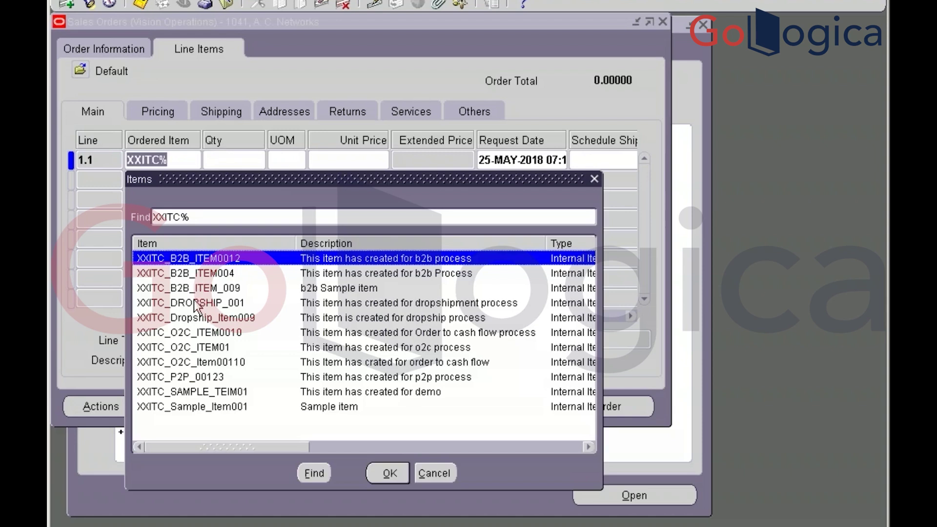
pyautogui.click(222, 336)
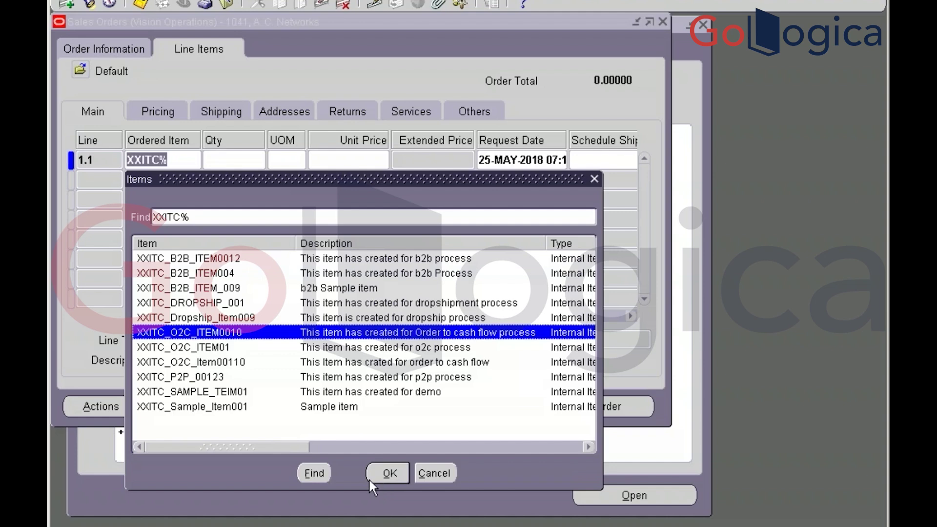
pyautogui.click(389, 475)
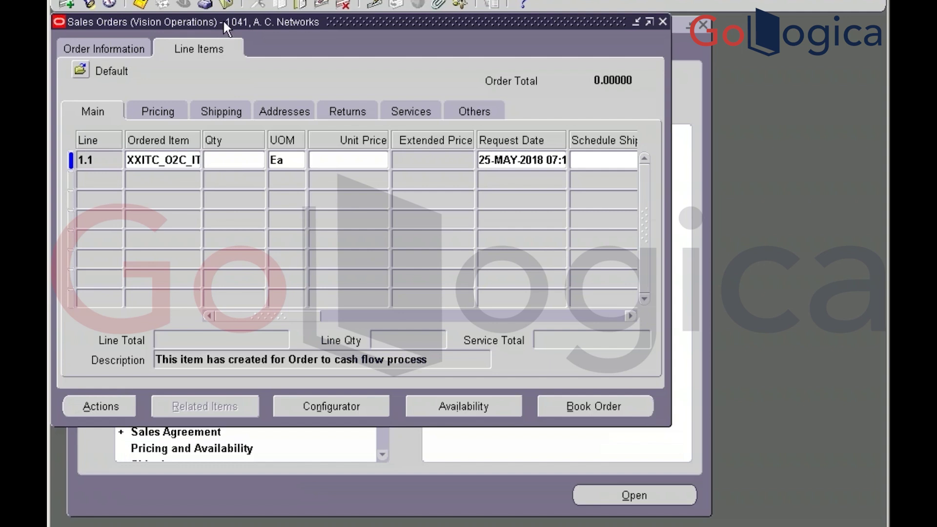
pyautogui.write('10')
pyautogui.click(337, 164)
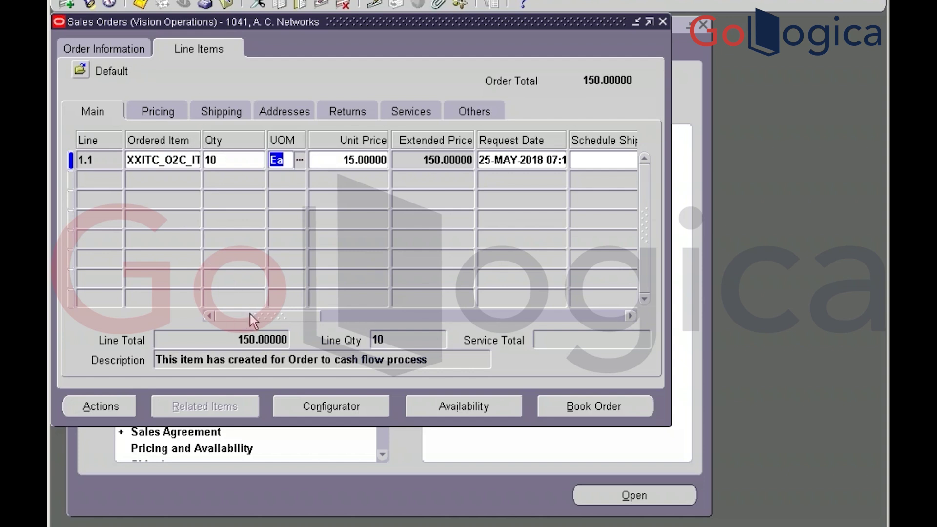
# Review order line 1.1's main details and its shipping details, including warehouse, receiving organization, source type and dates
pyautogui.moveTo(250, 315); pyautogui.dragTo(326, 322)
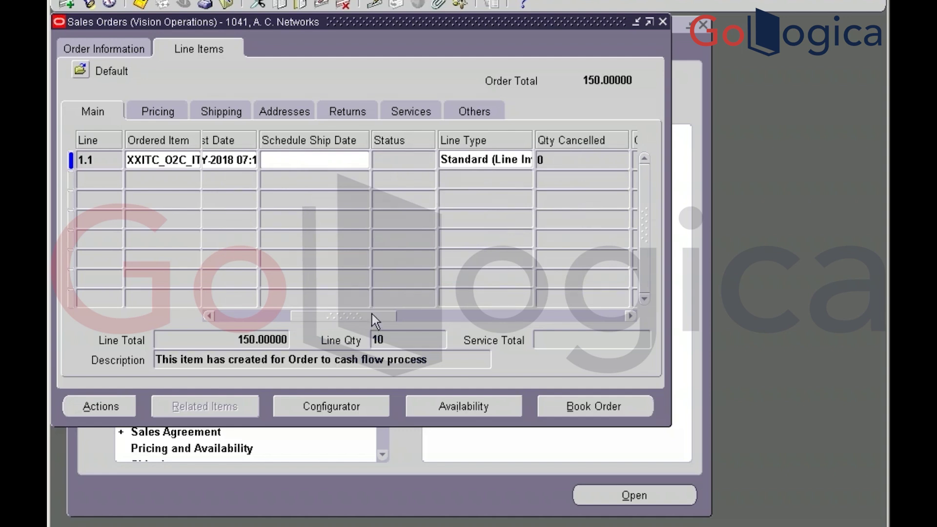
pyautogui.moveTo(372, 314); pyautogui.dragTo(247, 292)
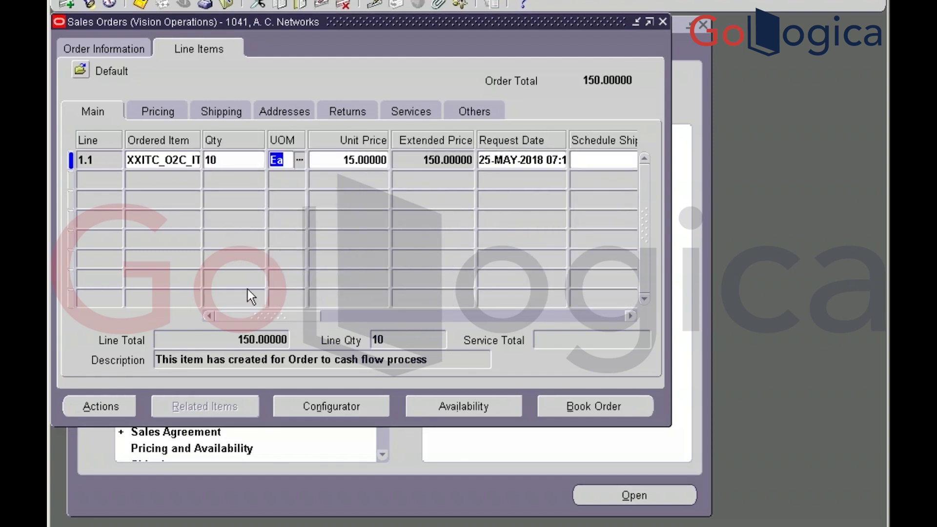
pyautogui.click(215, 110)
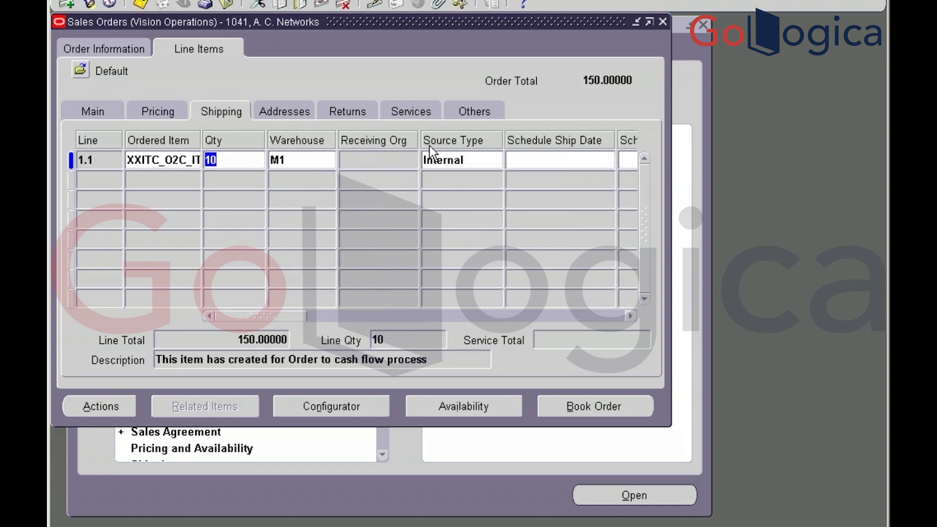
pyautogui.click(471, 158)
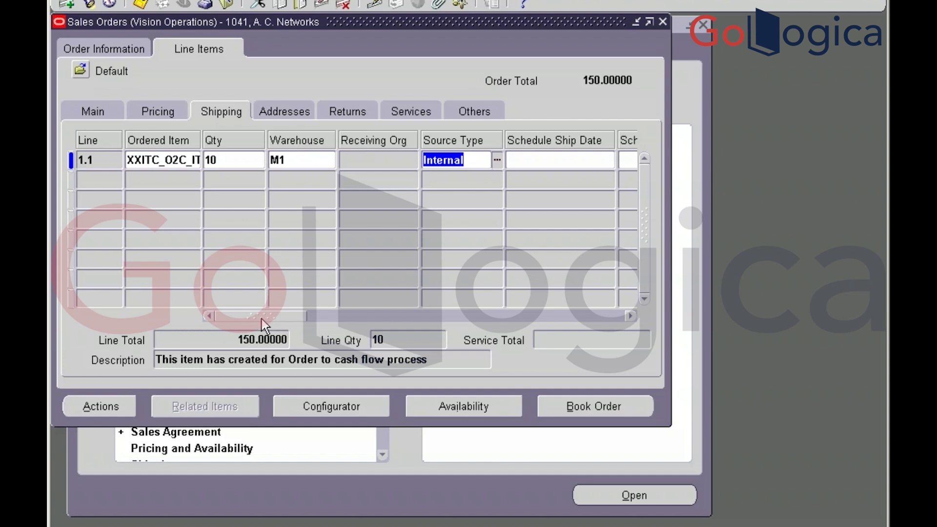
pyautogui.moveTo(265, 321); pyautogui.dragTo(178, 306)
pyautogui.click(367, 159)
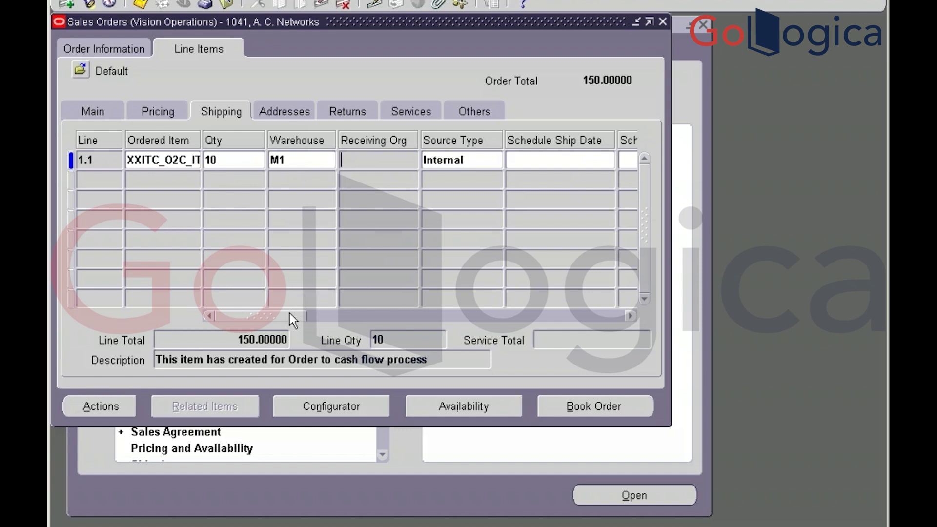
pyautogui.moveTo(291, 310); pyautogui.dragTo(378, 306)
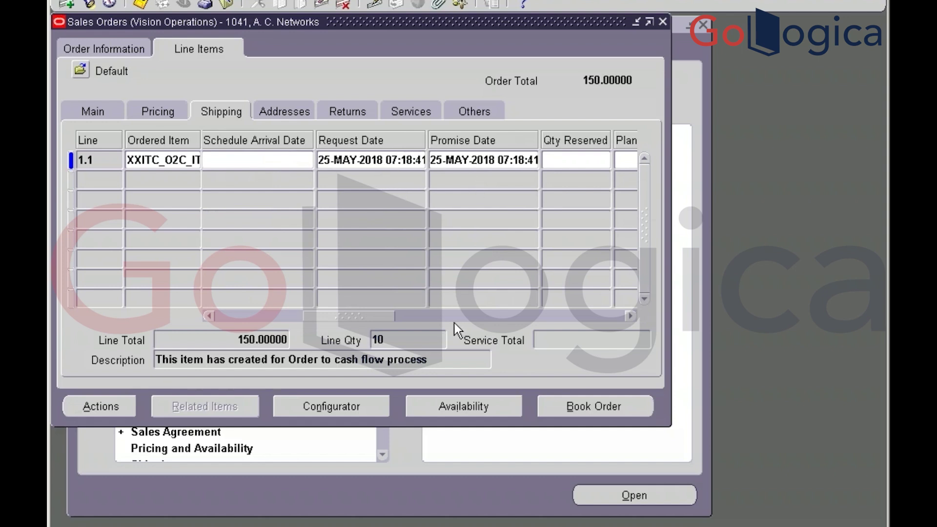
pyautogui.moveTo(384, 313); pyautogui.dragTo(212, 268)
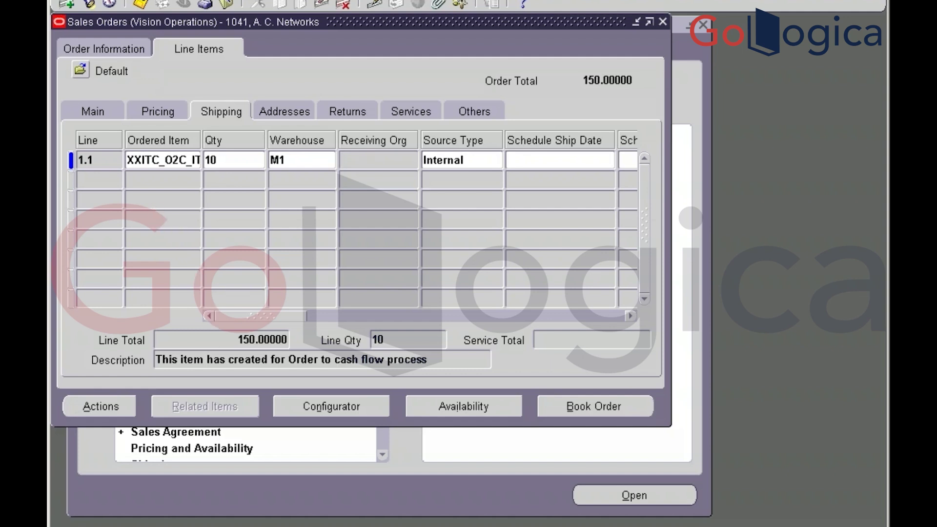
# Switch to the empty SQL editor in Toad
pyautogui.hotkey('alt', 'Tab')
pyautogui.hotkey('alt', 'Tab')
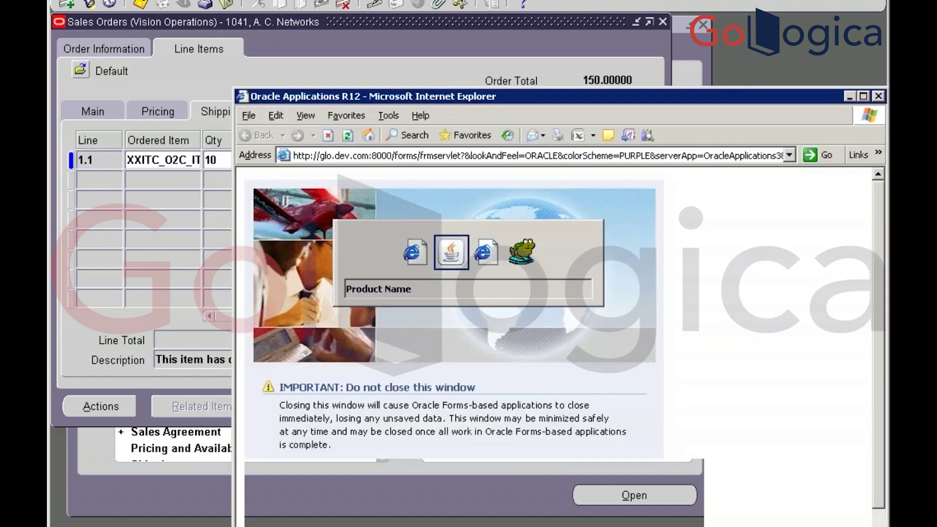
pyautogui.hotkey('alt', 'Tab')
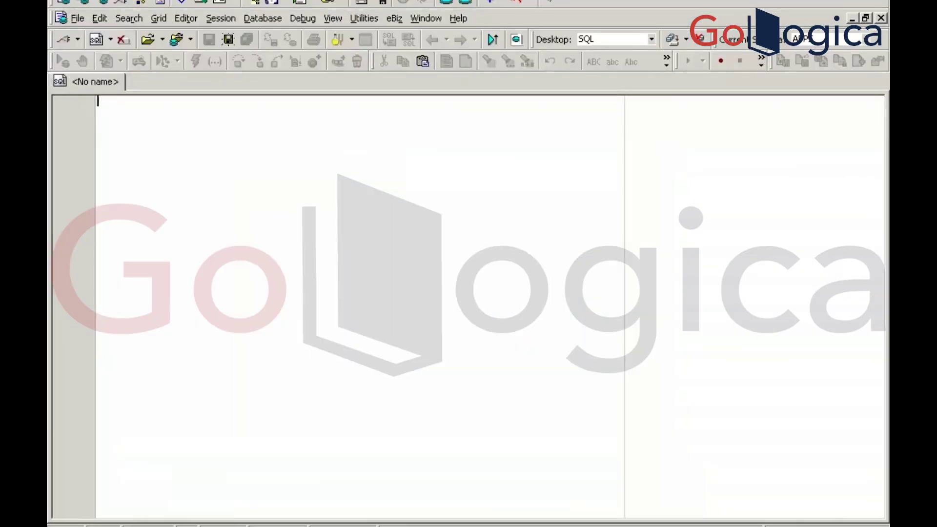
# Write a query selecting all columns from oe_orders_all, filtered on order_number with the sales order's number
pyautogui.write('select * from ')
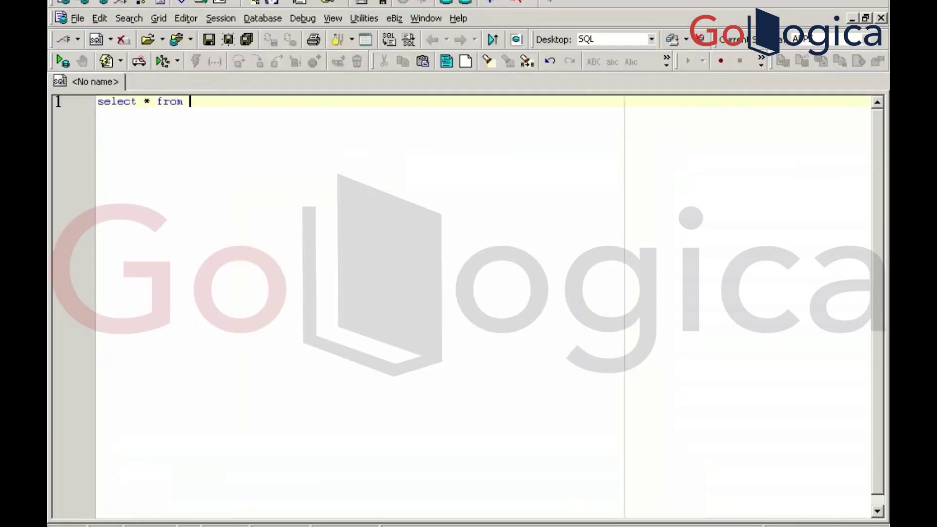
pyautogui.write('oe_orders_all')
pyautogui.press('Return')
pyautogui.write('where')
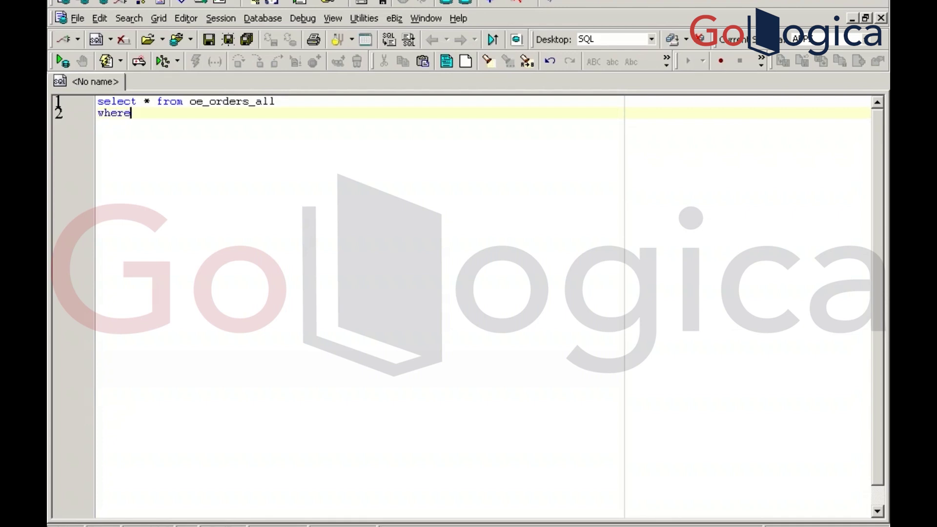
pyautogui.write(' order_number ')
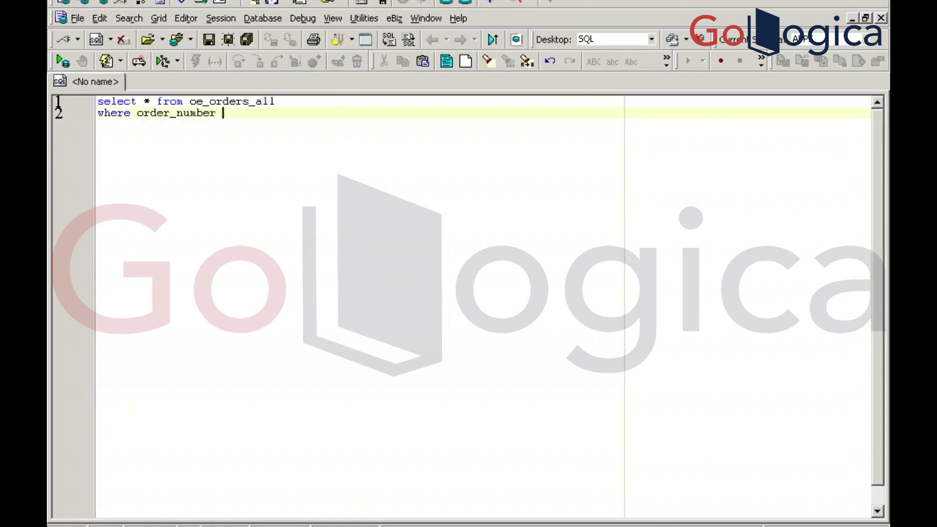
pyautogui.write("=''1041")
# Switch to the Sales Orders form in Oracle Applications and check the status of the order header and of line 1.1
pyautogui.hotkey('alt', 'Tab')
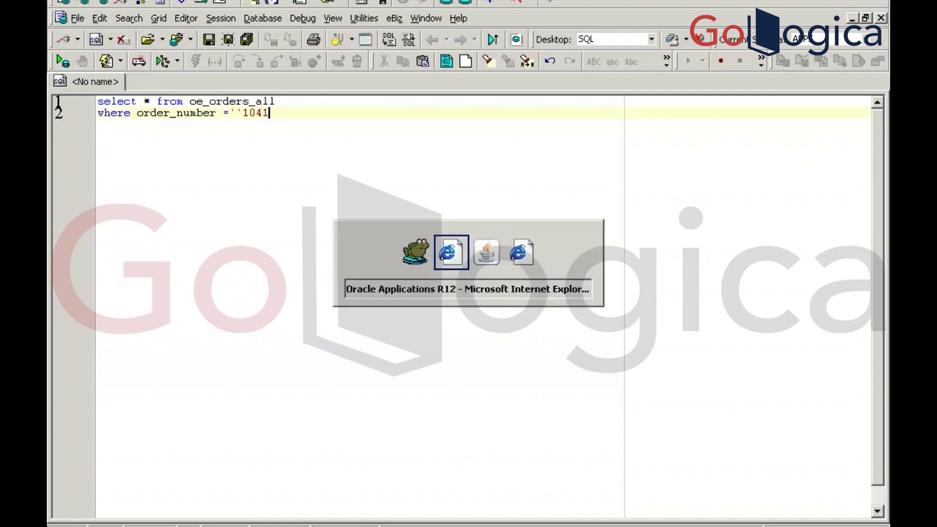
pyautogui.hotkey('alt', 'Tab')
pyautogui.hotkey('alt', 'Tab')
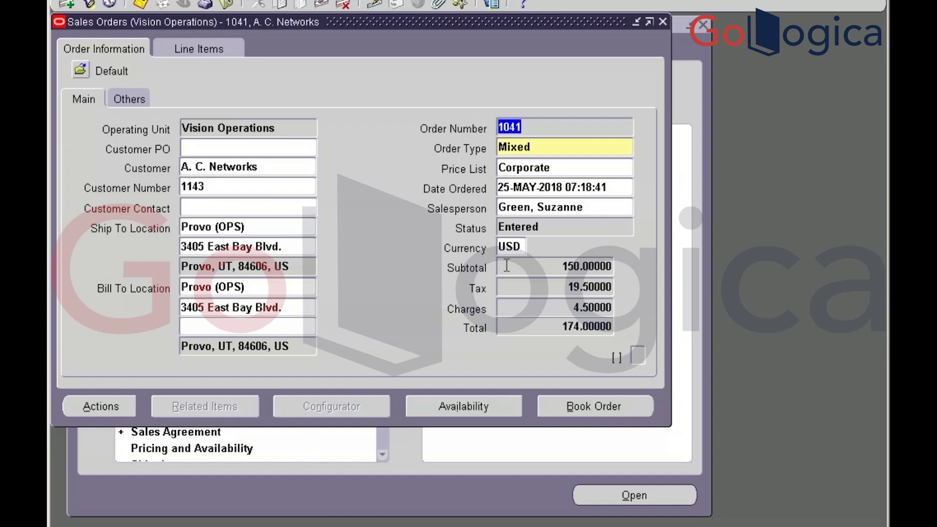
pyautogui.click(546, 224)
pyautogui.click(210, 49)
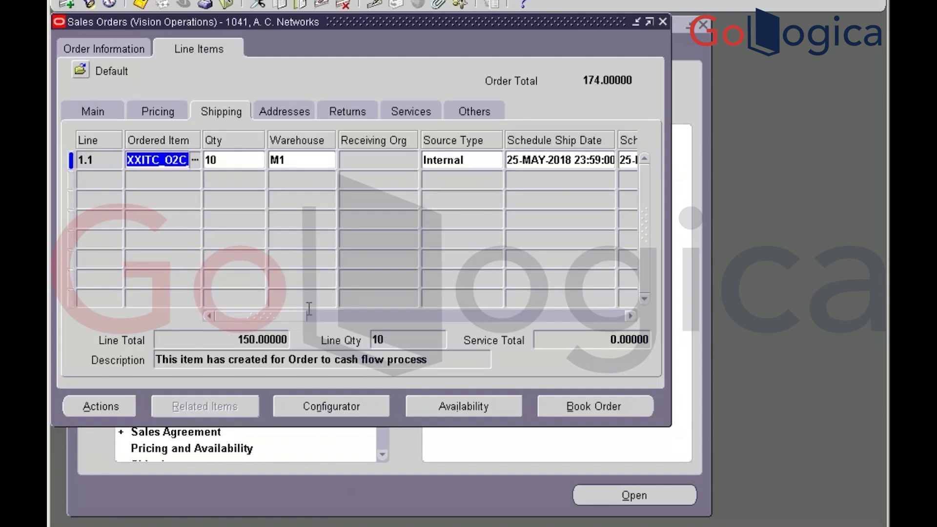
pyautogui.click(93, 113)
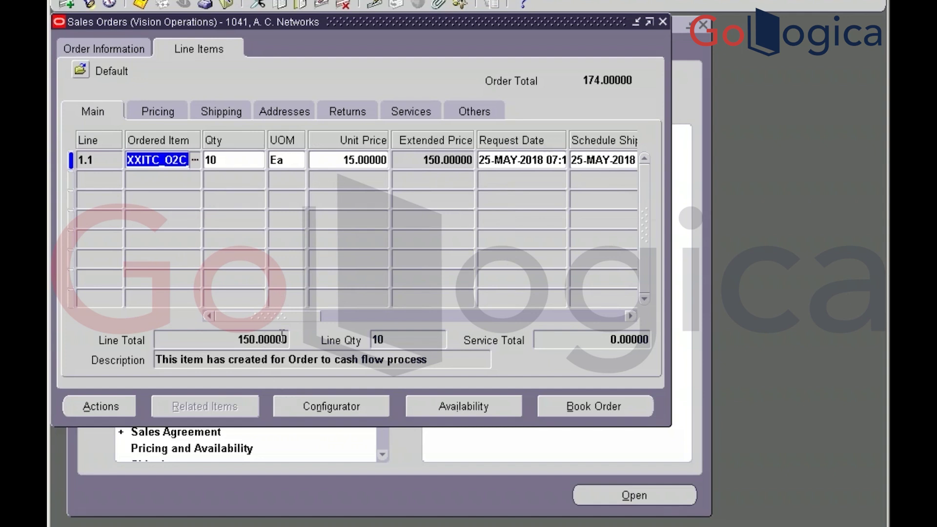
pyautogui.moveTo(290, 318); pyautogui.dragTo(322, 313)
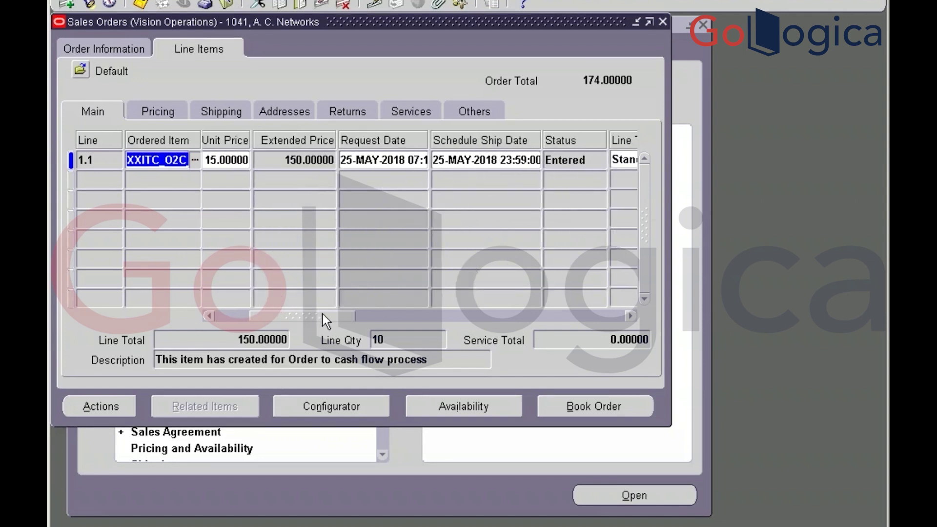
pyautogui.click(588, 162)
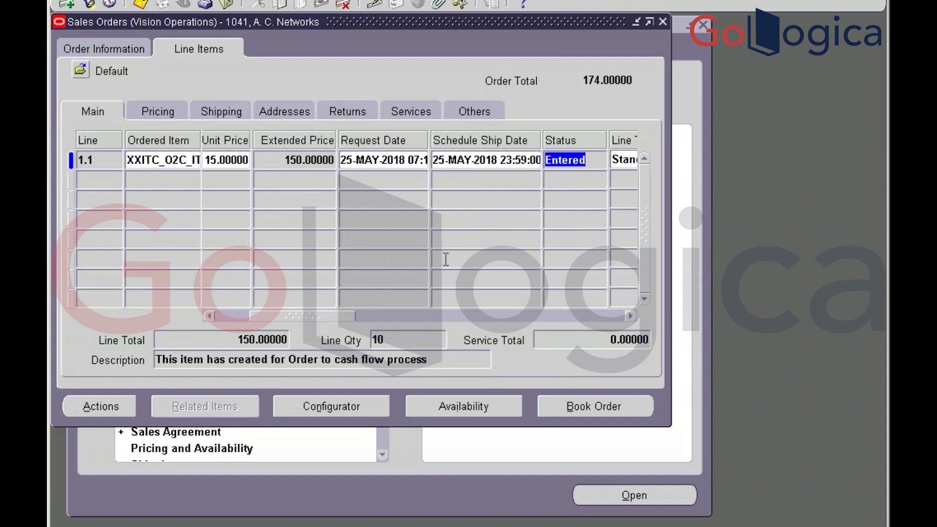
# Switch back to Toad, enclose the order number in single quotes and run the query on oe_orders_all
pyautogui.hotkey('alt', 'Tab')
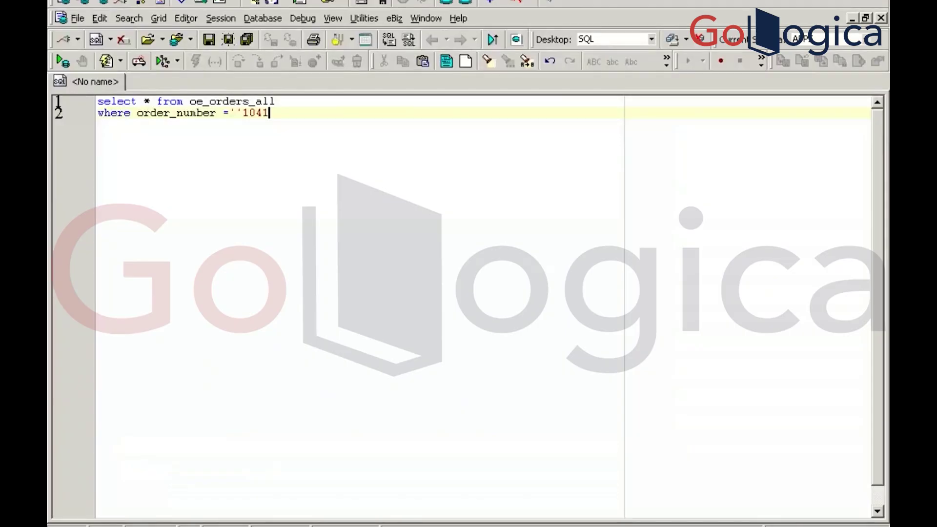
pyautogui.click(239, 112)
pyautogui.press('BackSpace')
pyautogui.press('End')
pyautogui.write("'")
pyautogui.press('F9')
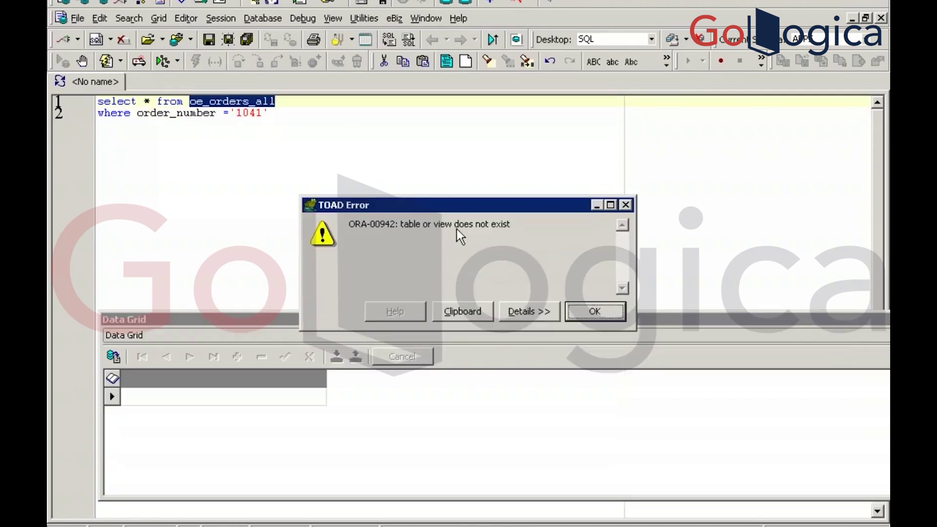
pyautogui.click(595, 315)
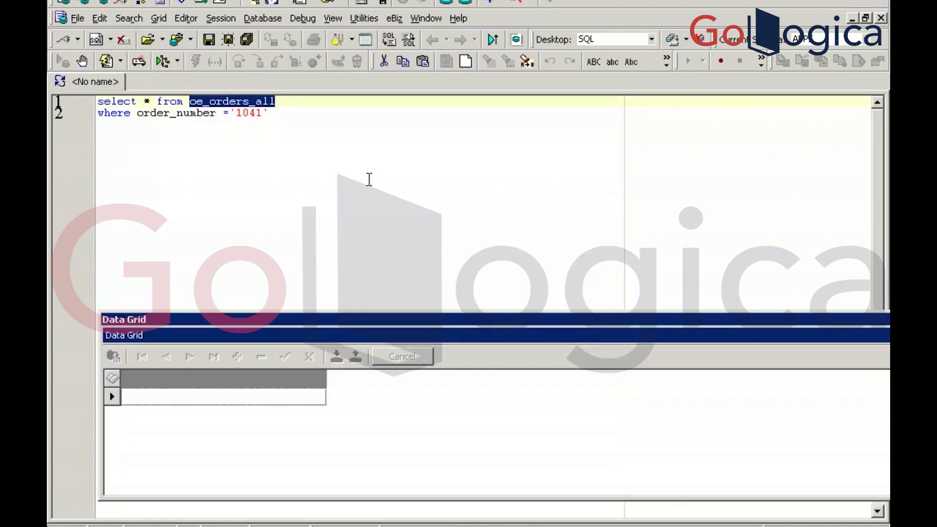
# Change the queried table to oe_orders_headers_all and try to run the query
pyautogui.click(256, 113)
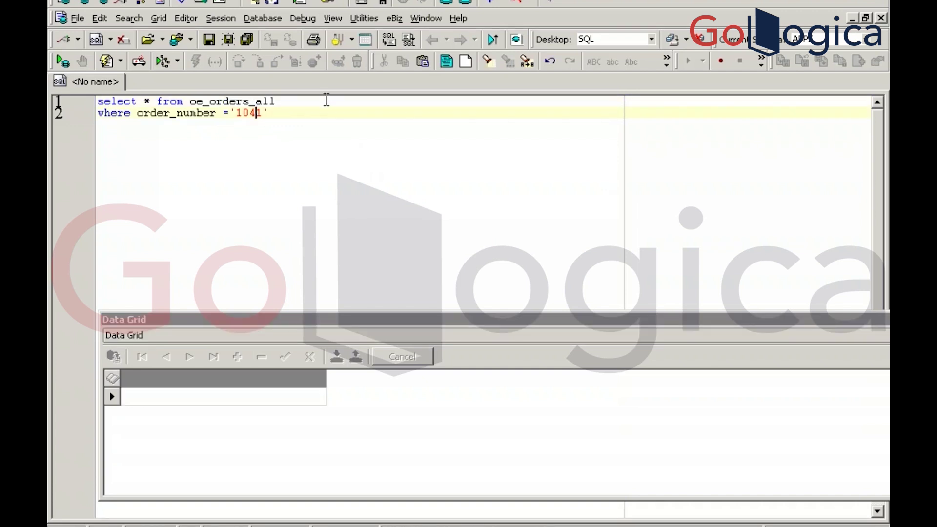
pyautogui.click(262, 101)
pyautogui.write('headers_')
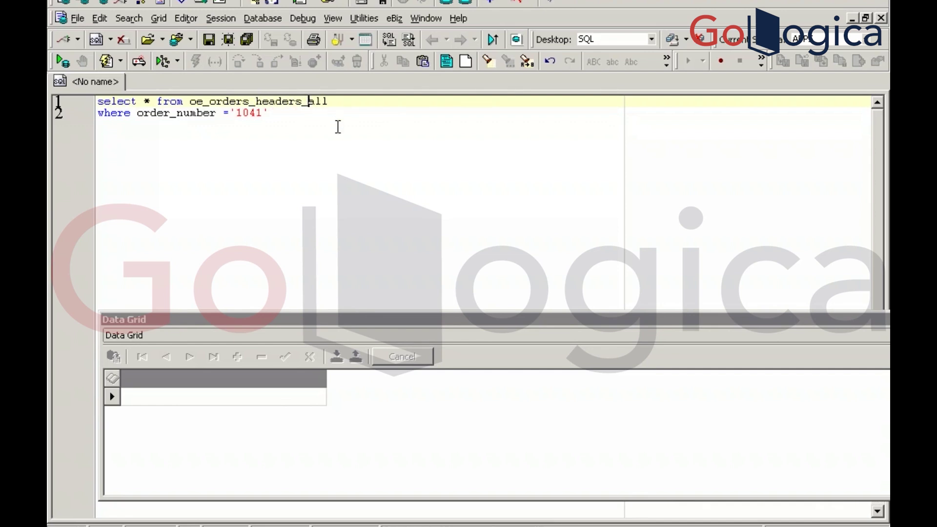
pyautogui.press('F9')
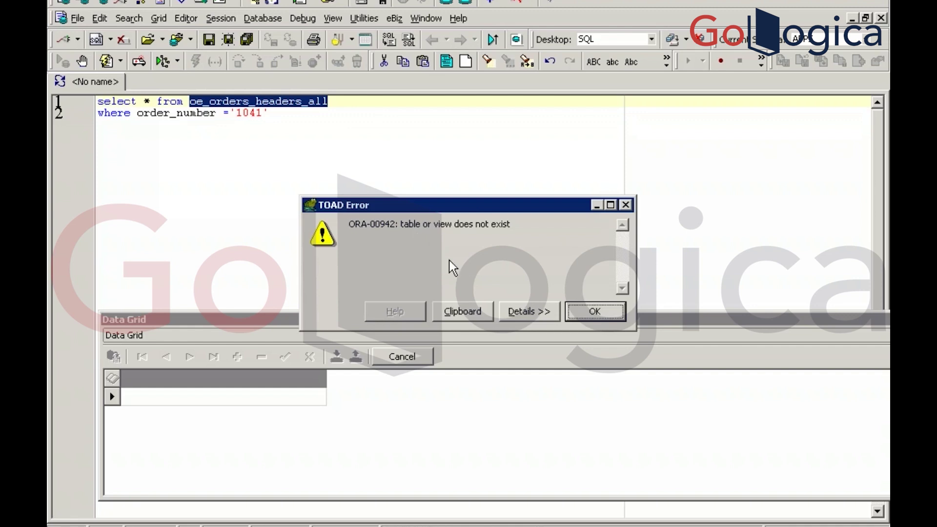
pyautogui.click(588, 315)
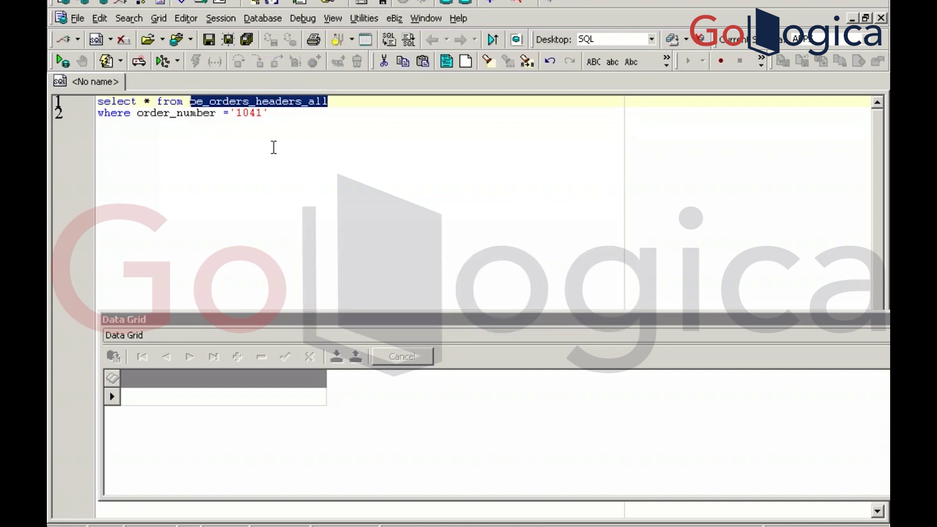
# Correct the table name to oe_order_headers_all, run the query and select the HEADER_ID value in the result
pyautogui.click(250, 102)
pyautogui.press('BackSpace')
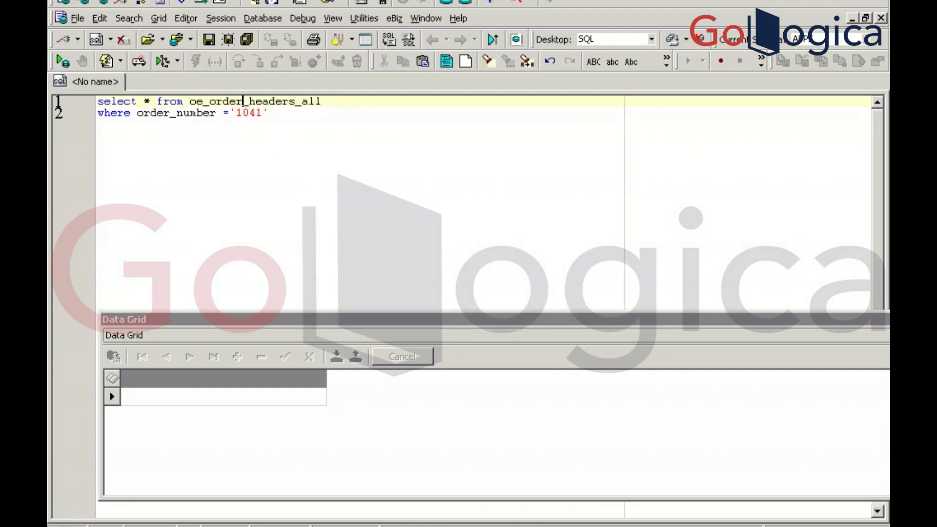
pyautogui.press('F9')
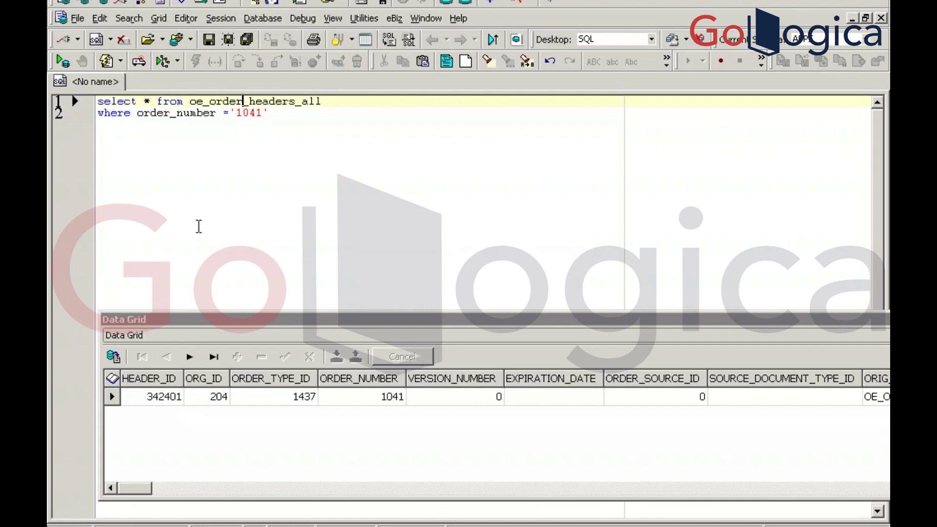
pyautogui.click(161, 397)
pyautogui.click(161, 396)
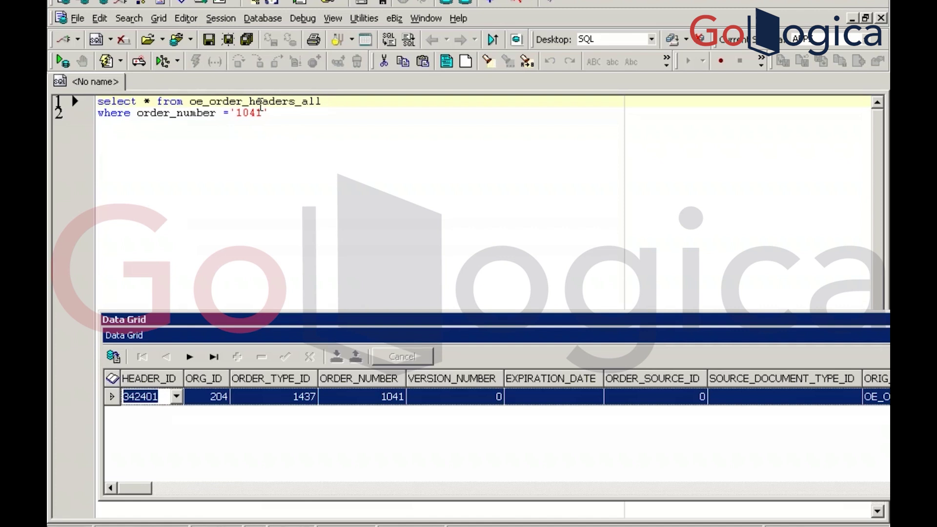
# Below the header query, write and run a query selecting all columns from oe_order_lines_all where header_id equals the order's header ID
pyautogui.click(276, 110)
pyautogui.press('Return')
pyautogui.press('Return')
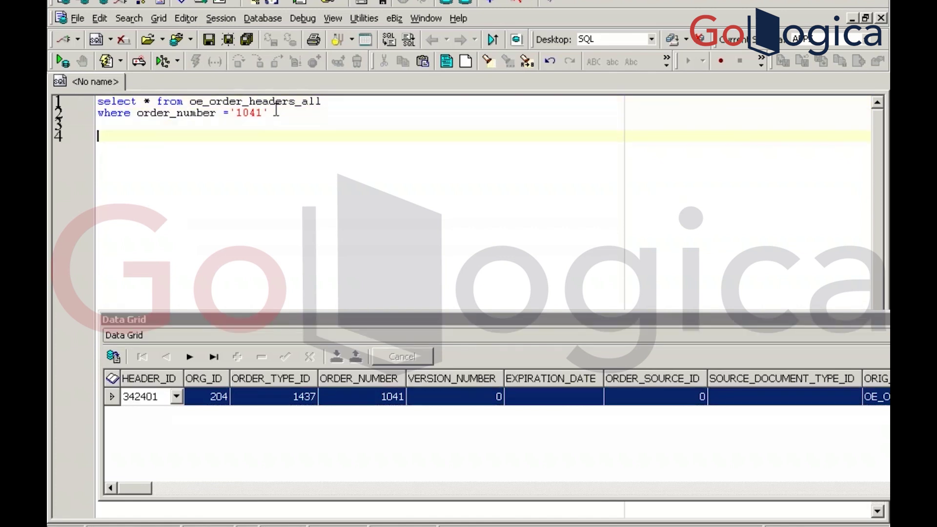
pyautogui.write('select * from oe')
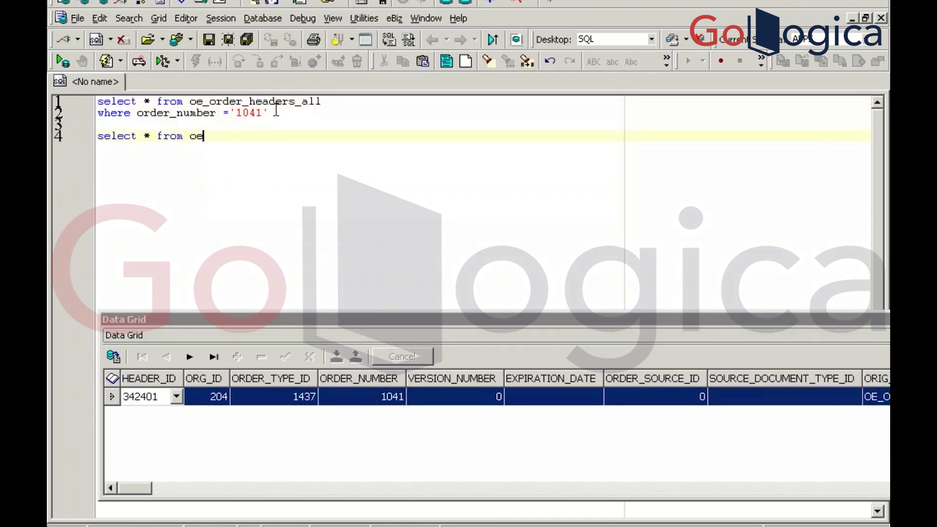
pyautogui.write('_order_lines_all')
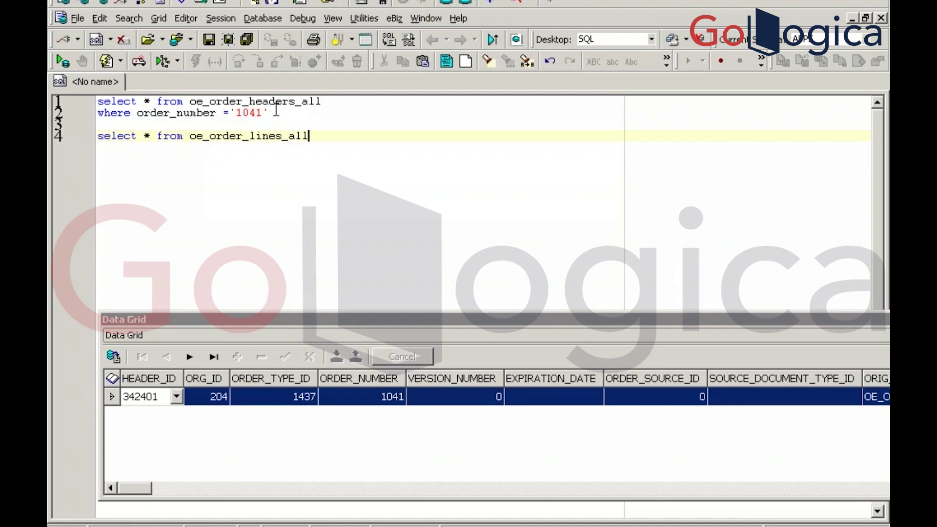
pyautogui.press('Return')
pyautogui.write('where header')
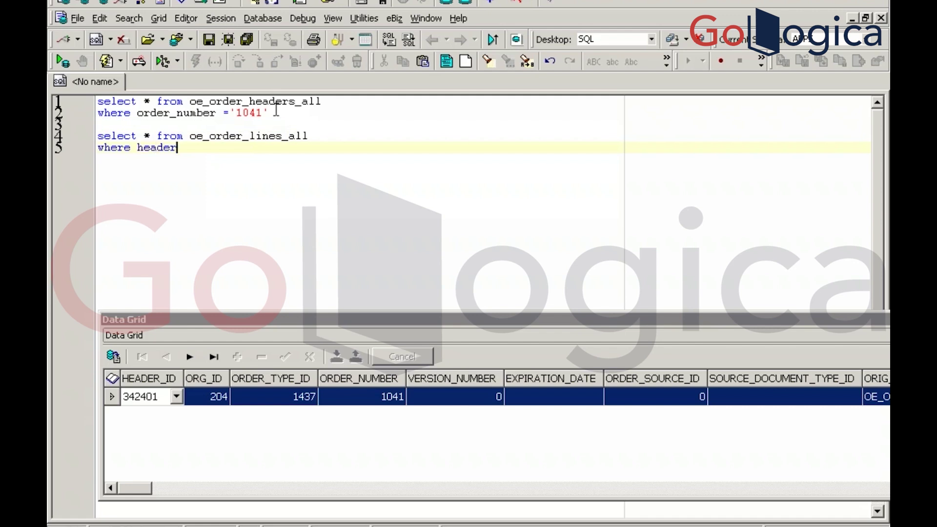
pyautogui.write('_id =342401')
pyautogui.press('F9')
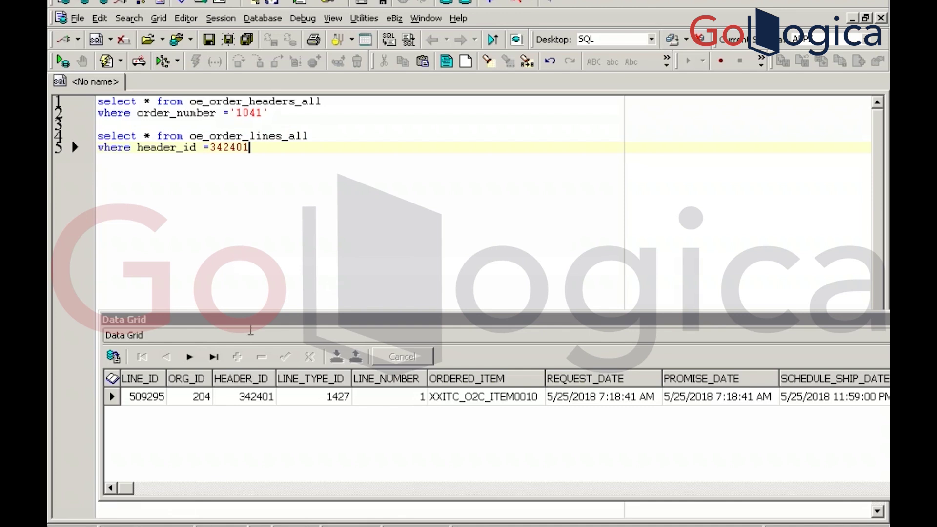
# Replace the asterisk in the oe_order_headers_all query with flow_status
pyautogui.click(151, 101)
pyautogui.press('BackSpace')
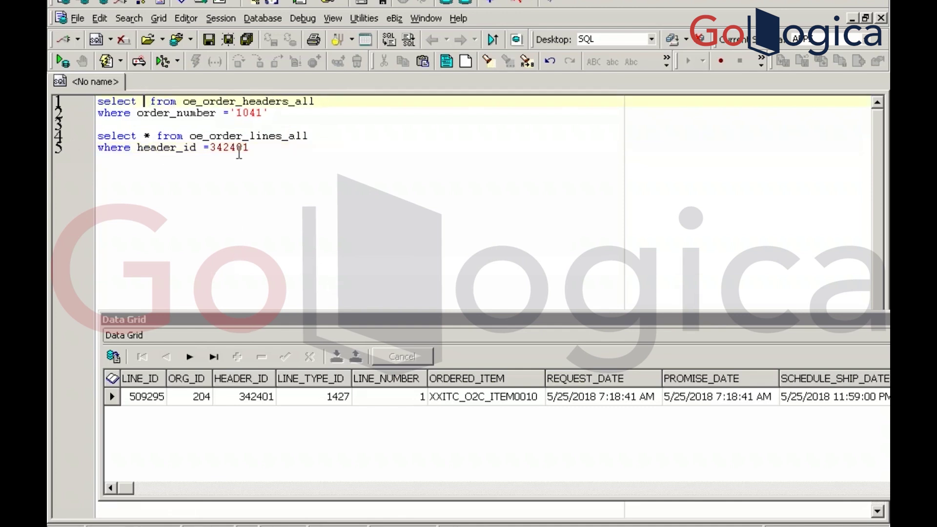
pyautogui.write('flow')
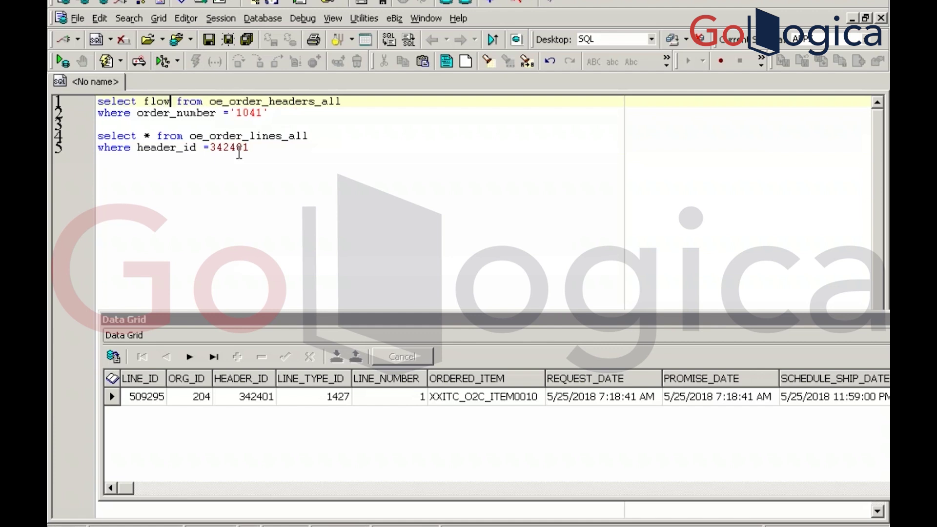
pyautogui.write('_status')
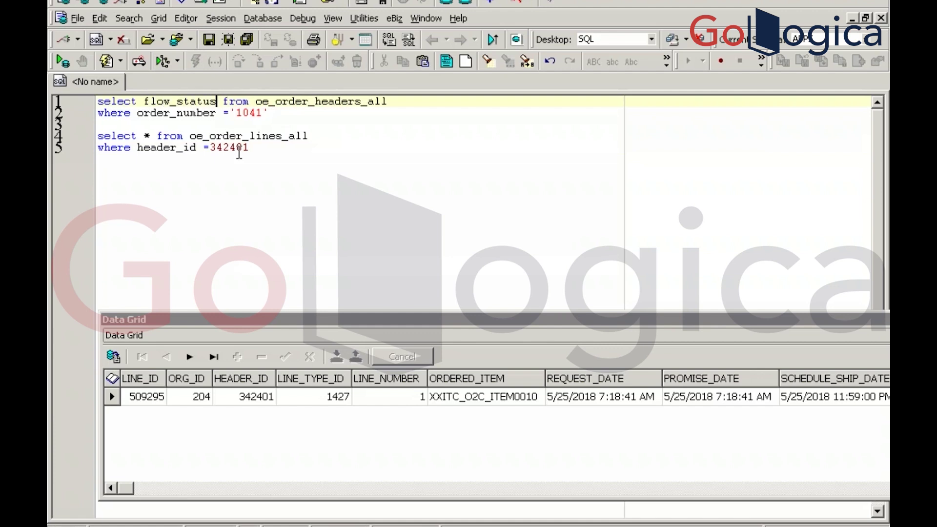
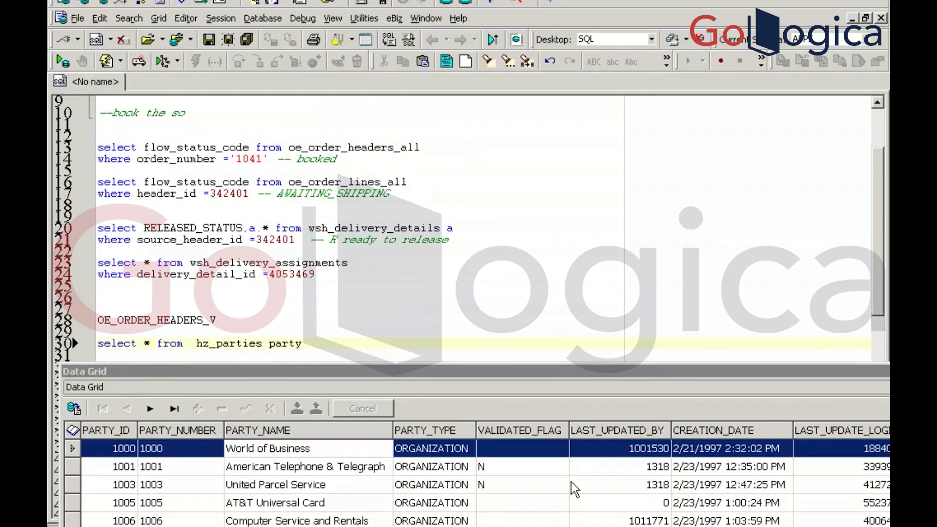
# Switch to the Sales Orders form and review the order header's customer, ship-to location and price list
pyautogui.hotkey('alt', 'Tab')
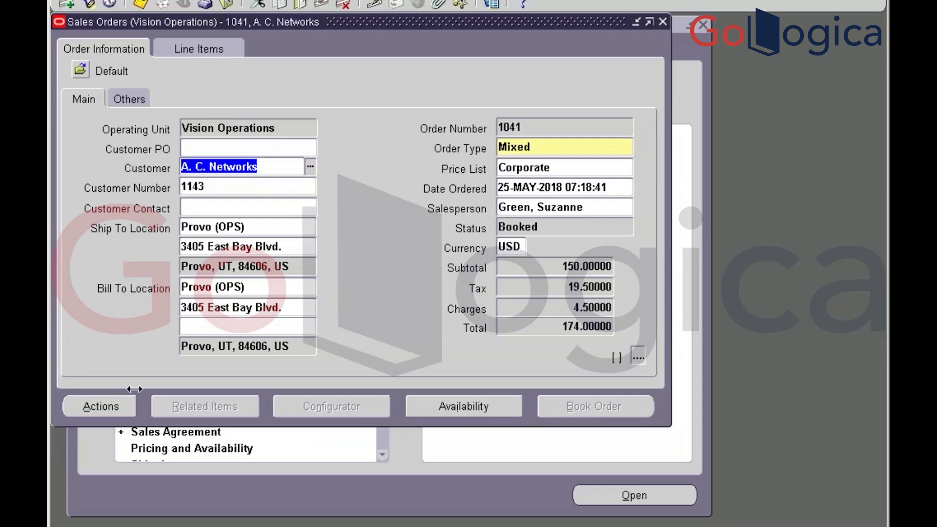
pyautogui.click(268, 228)
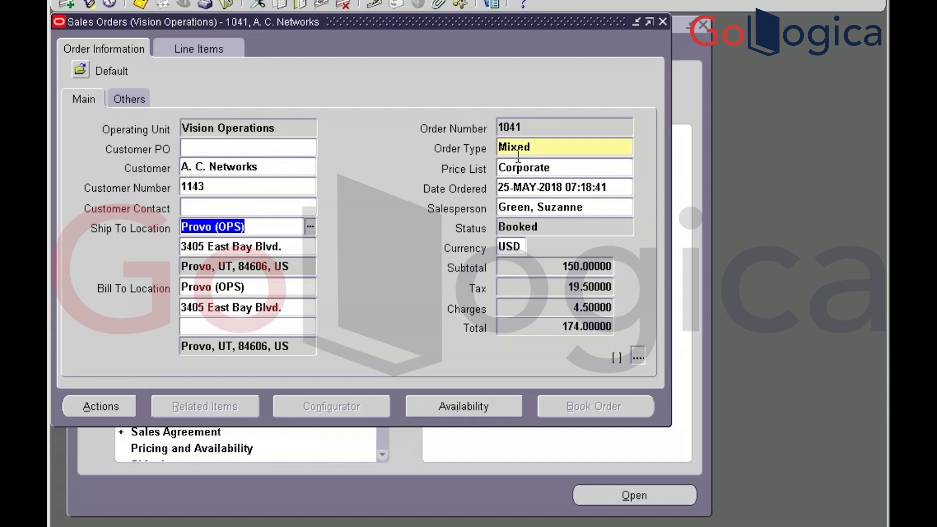
pyautogui.click(578, 167)
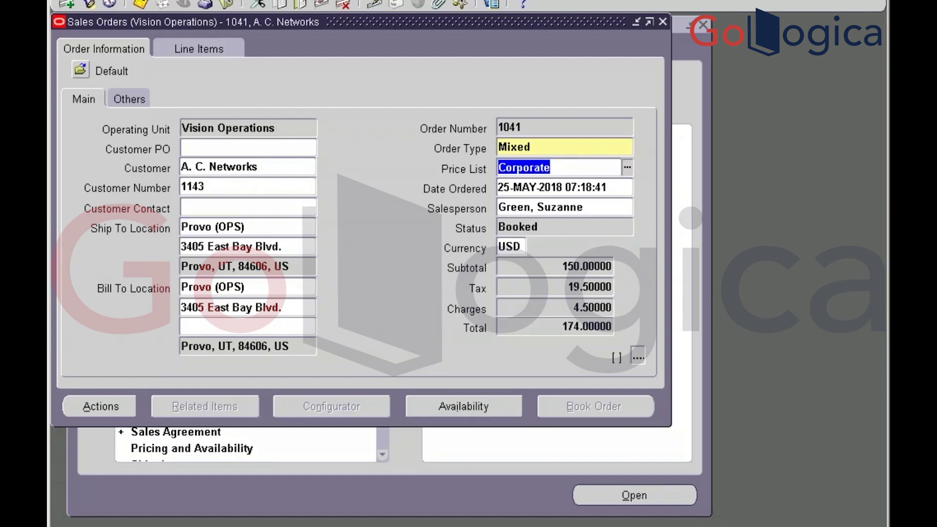
# Examine the order header's Order Type field through Diagnostics, select its field name ORDER_TYPE and close the examine dialog
pyautogui.click(561, 149)
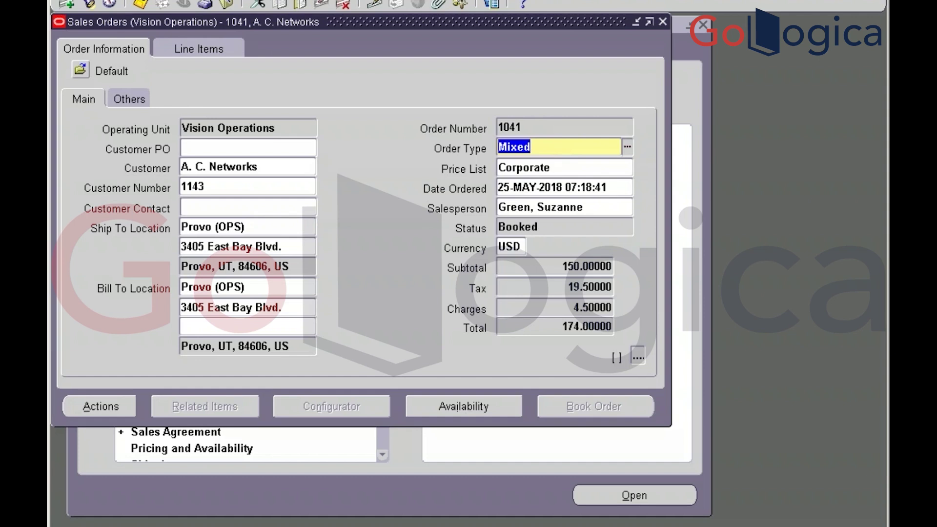
pyautogui.click(300, 1)
pyautogui.moveTo(322, 59)
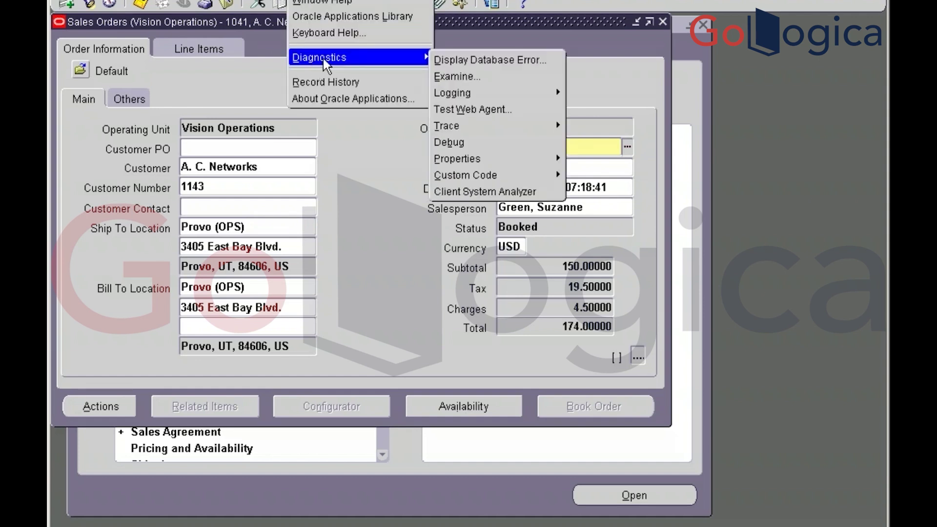
pyautogui.click(455, 77)
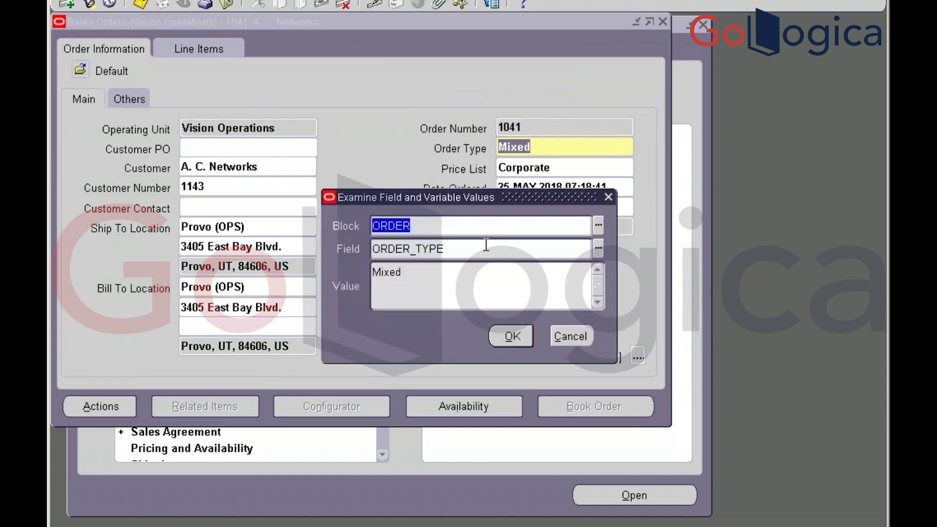
pyautogui.press('Tab')
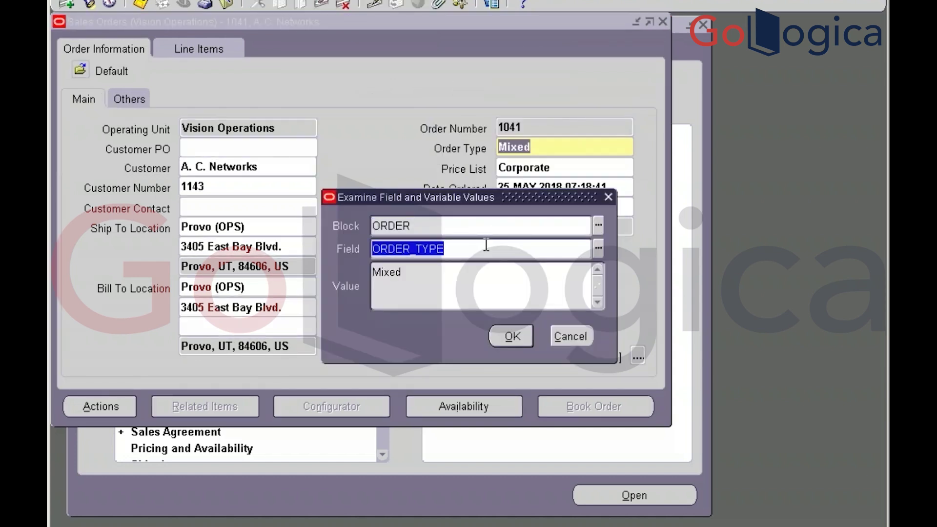
pyautogui.click(510, 336)
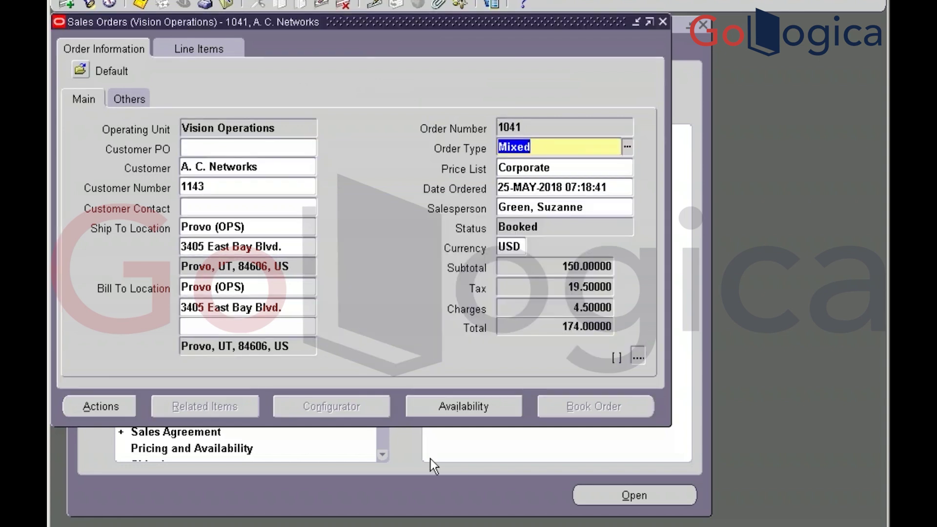
# Switch to the OE_ORDER_HEADERS_V view script in Toad and search for ORDER_TYPE from the start of the script
pyautogui.hotkey('alt', 'Tab')
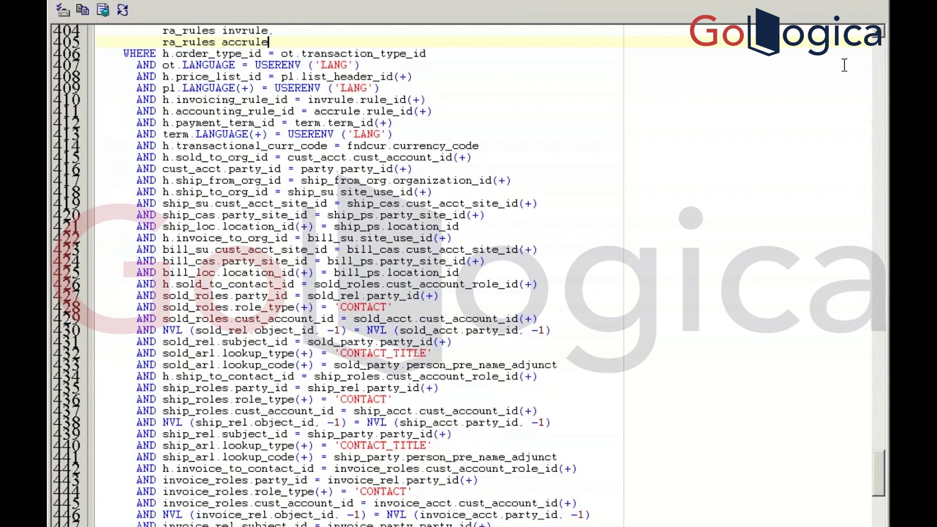
pyautogui.click(880, 52)
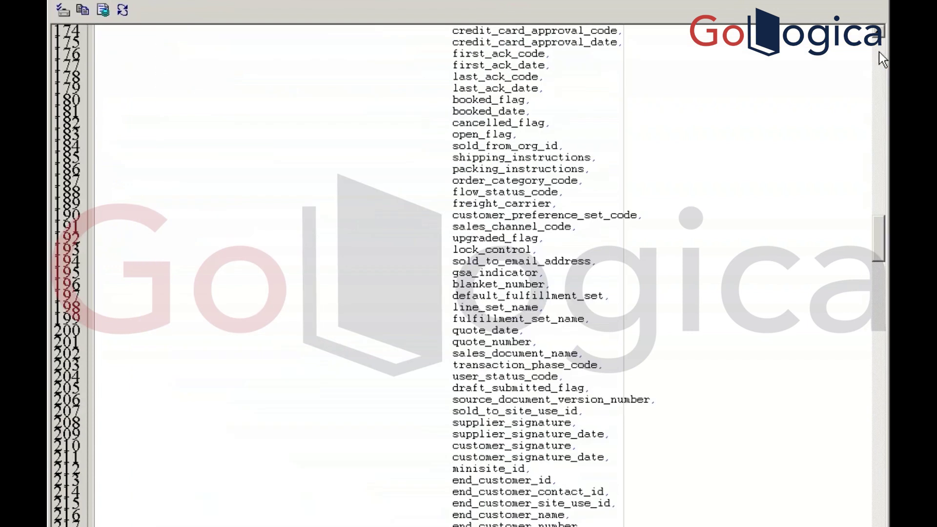
pyautogui.click(695, 57)
pyautogui.hotkey('ctrl', 'f')
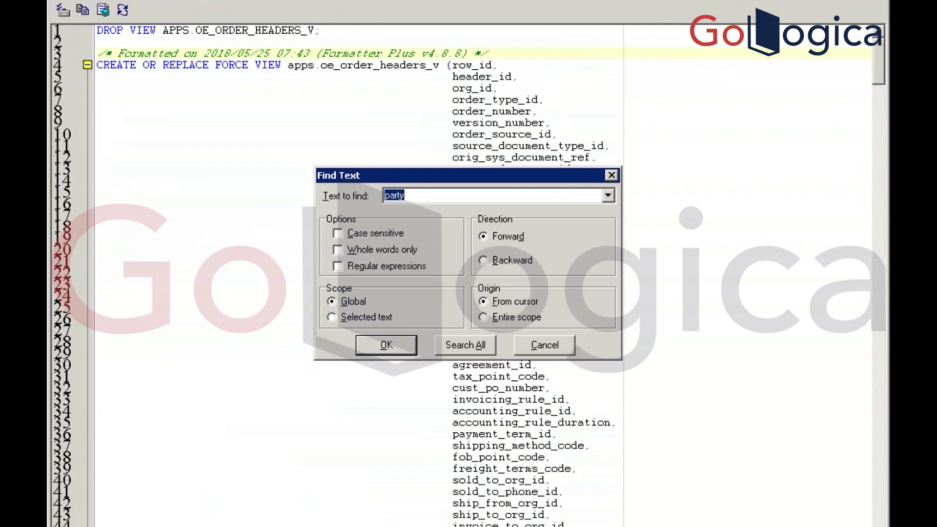
pyautogui.write('ORDER_TYPE')
pyautogui.press('Return')
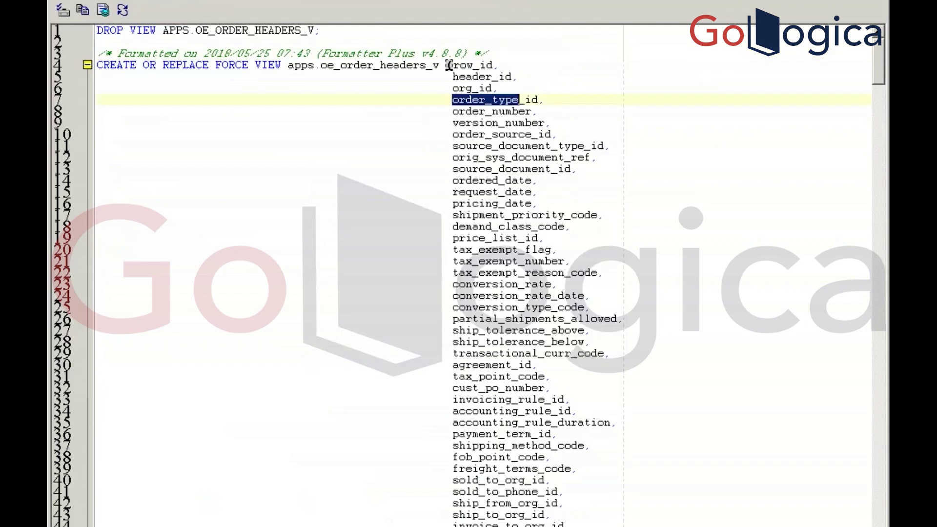
# Find order_type in the view's SELECT list and select the line with ot.NAME to identify its table alias
pyautogui.scroll(-20, 483, 273)
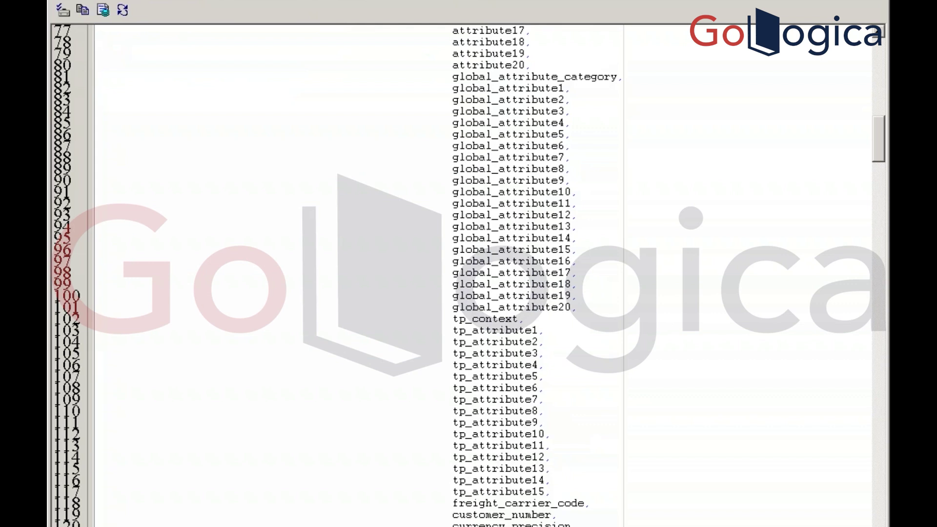
pyautogui.scroll(-20, 483, 273)
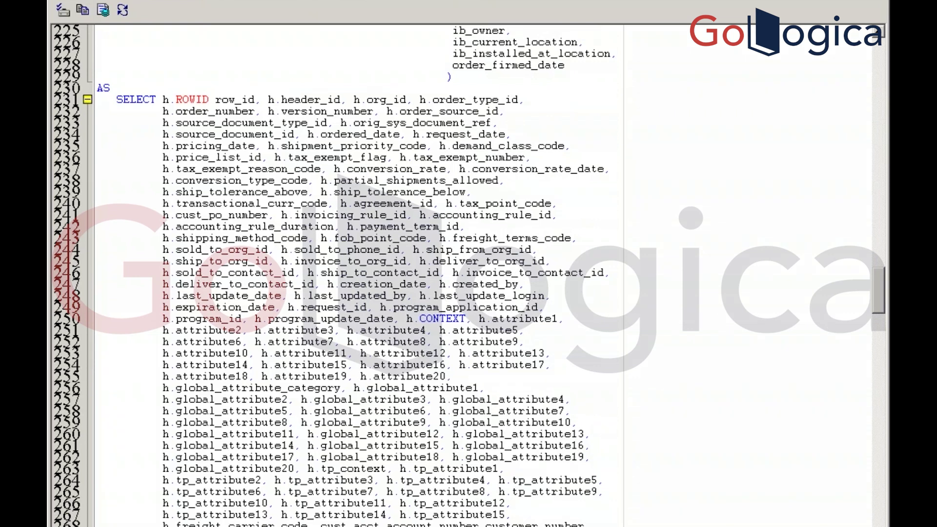
pyautogui.scroll(-1, 468, 275)
pyautogui.scroll(-1, 469, 275)
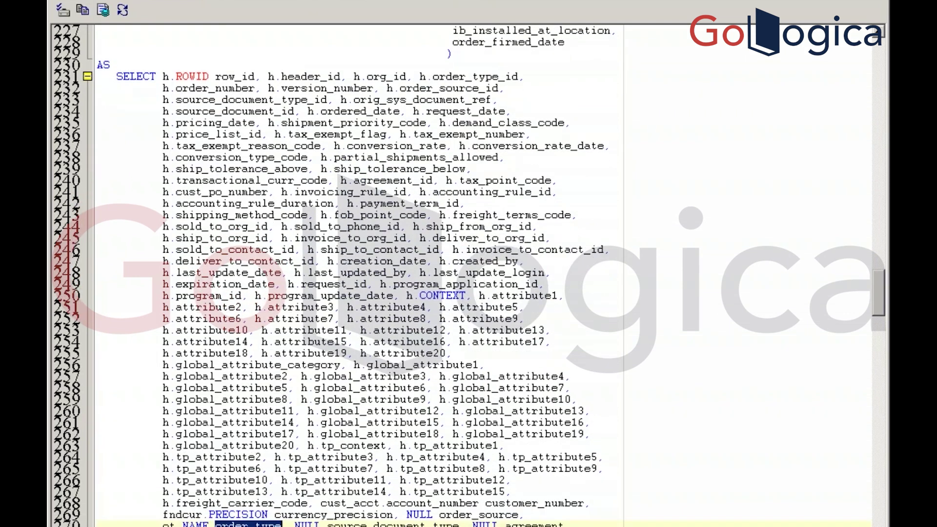
pyautogui.scroll(-7, 468, 275)
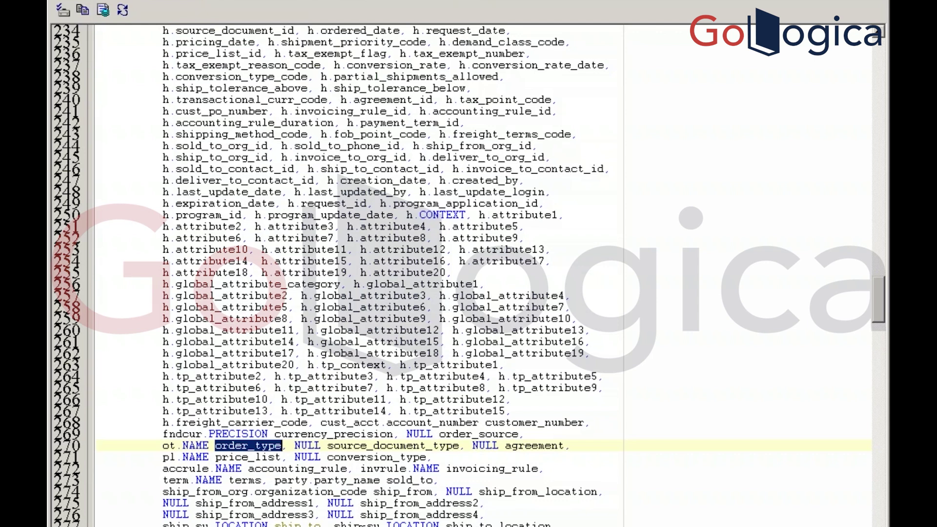
pyautogui.tripleClick(170, 447)
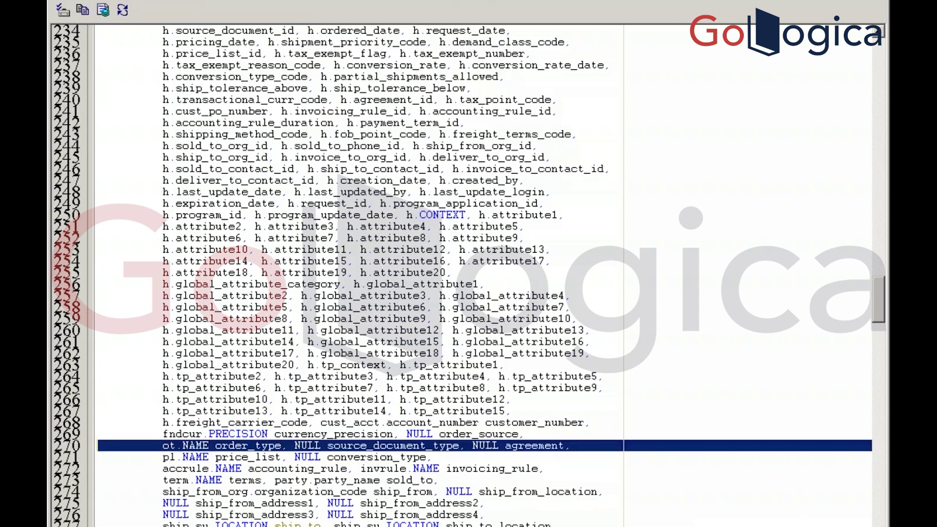
# In the view's FROM clause, locate the table behind alias ot and select the text oe_transaction_types_tl ot
pyautogui.scroll(-4, 469, 273)
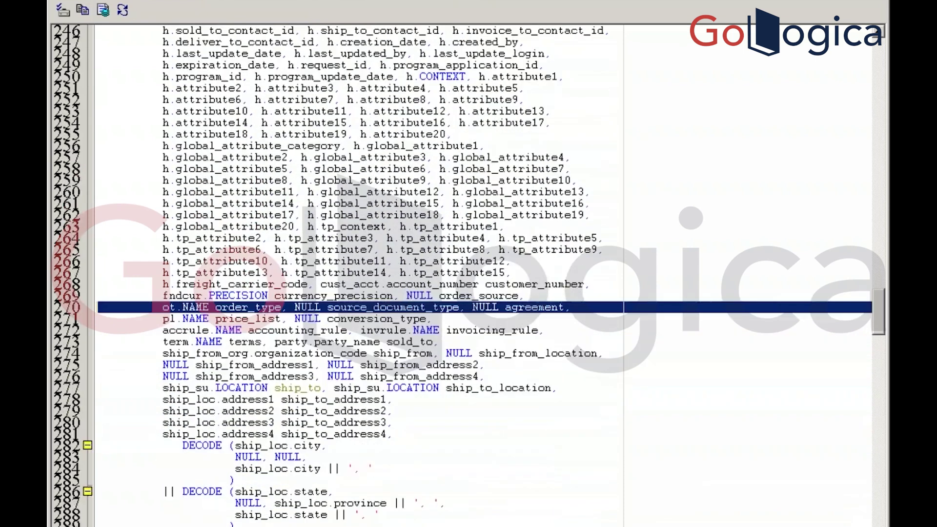
pyautogui.scroll(-11, 469, 274)
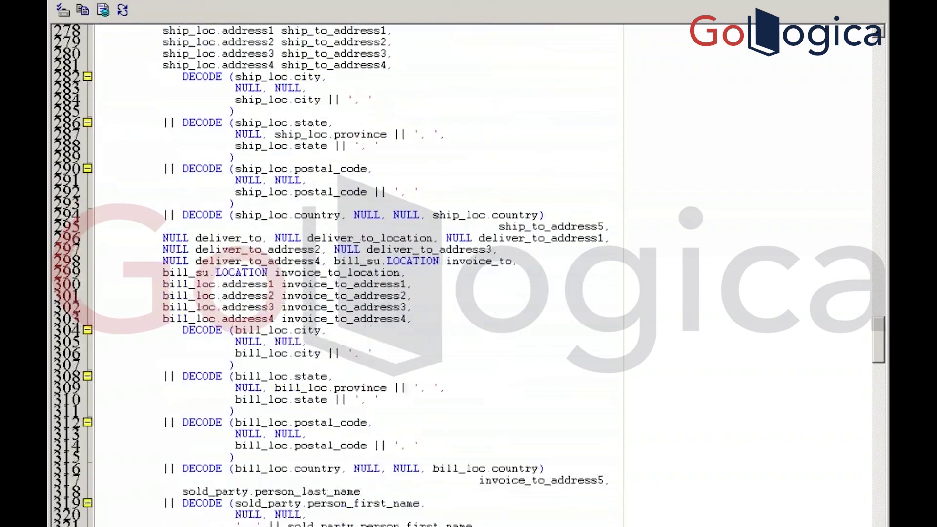
pyautogui.scroll(-10, 469, 273)
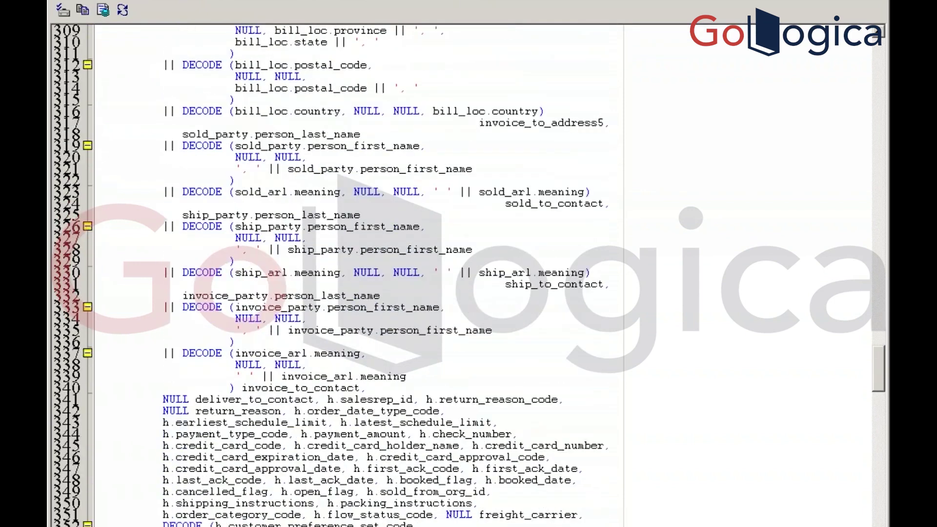
pyautogui.scroll(-11, 469, 273)
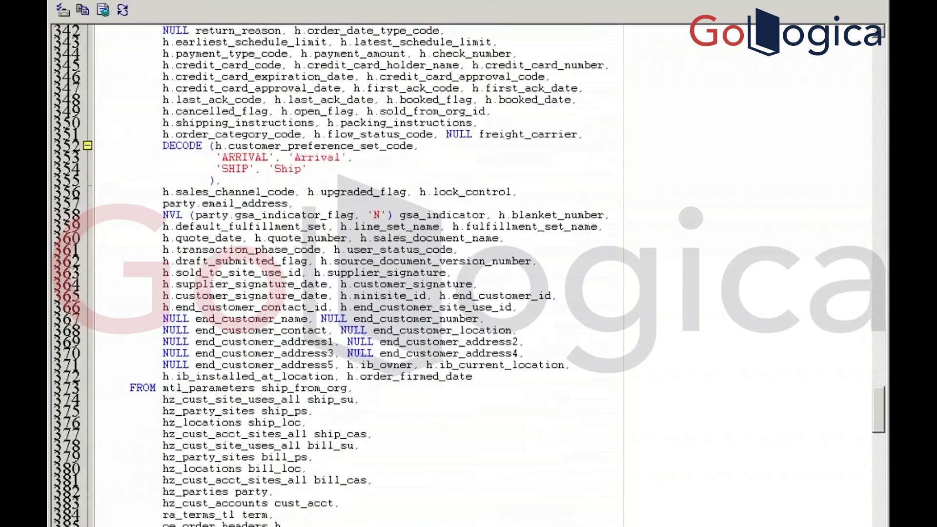
pyautogui.scroll(-2, 468, 273)
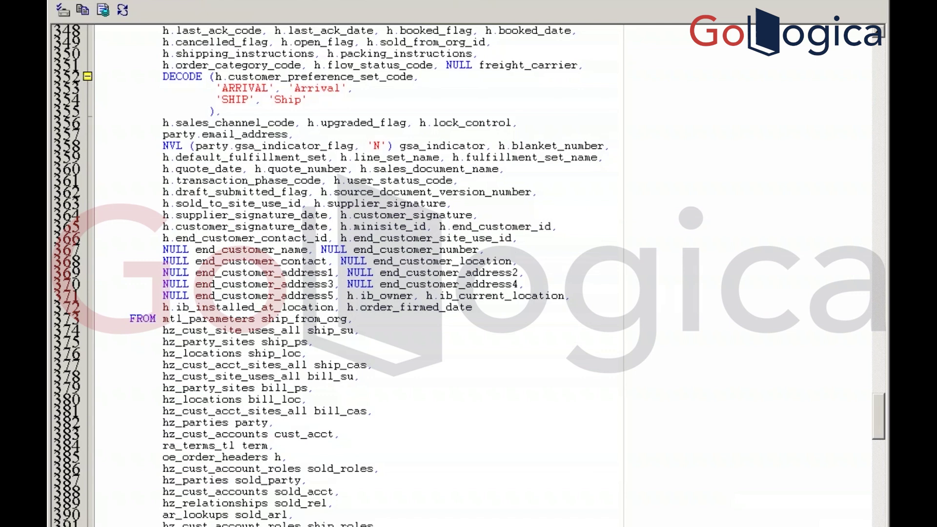
pyautogui.scroll(-3, 473, 276)
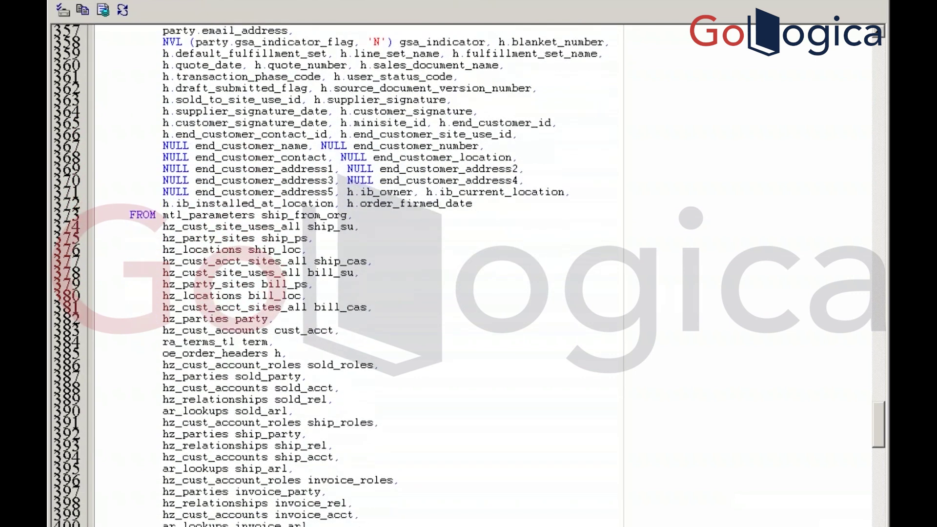
pyautogui.scroll(-1, 474, 276)
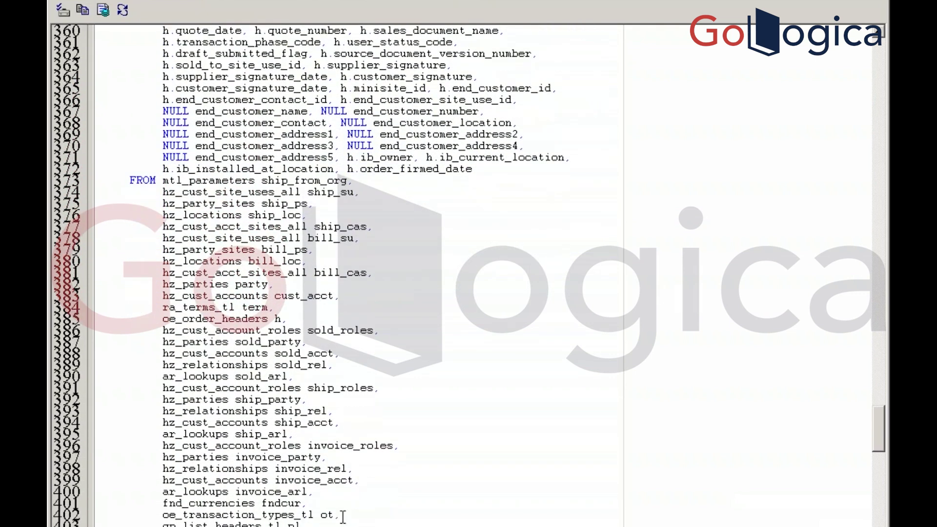
pyautogui.click(341, 515)
pyautogui.moveTo(163, 516); pyautogui.dragTo(340, 513)
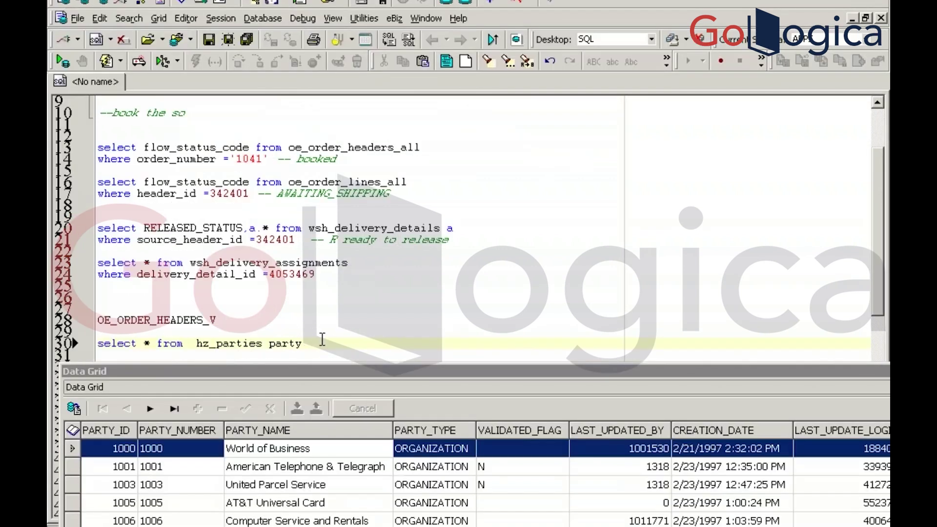
# Enlarge the SQL editor area, then write and run select * from oe_transaction_types_tl ot below the hz_parties query
pyautogui.press('Return')
pyautogui.click(326, 370)
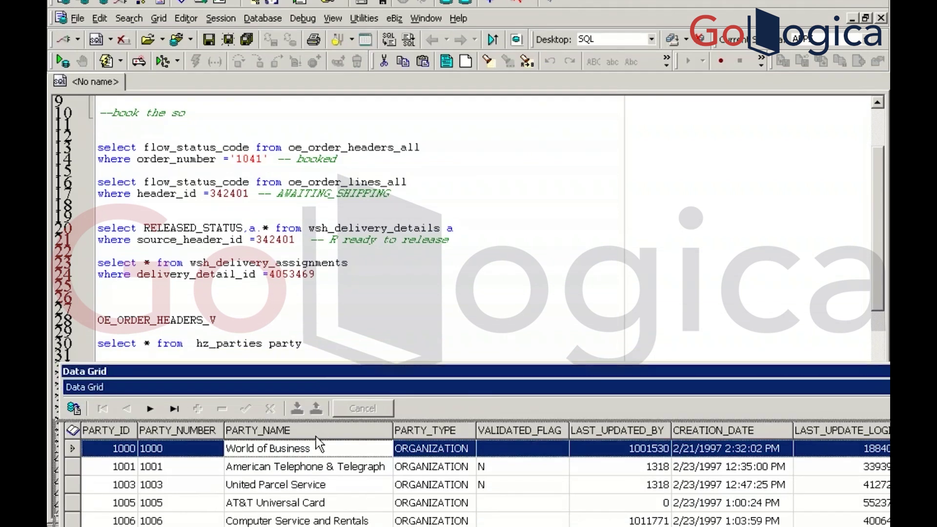
pyautogui.moveTo(316, 437); pyautogui.dragTo(315, 428)
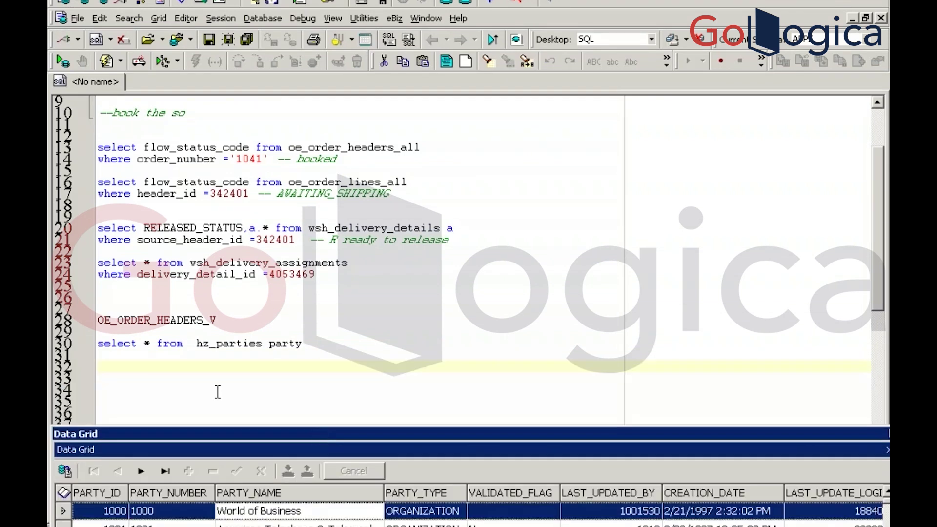
pyautogui.click(146, 359)
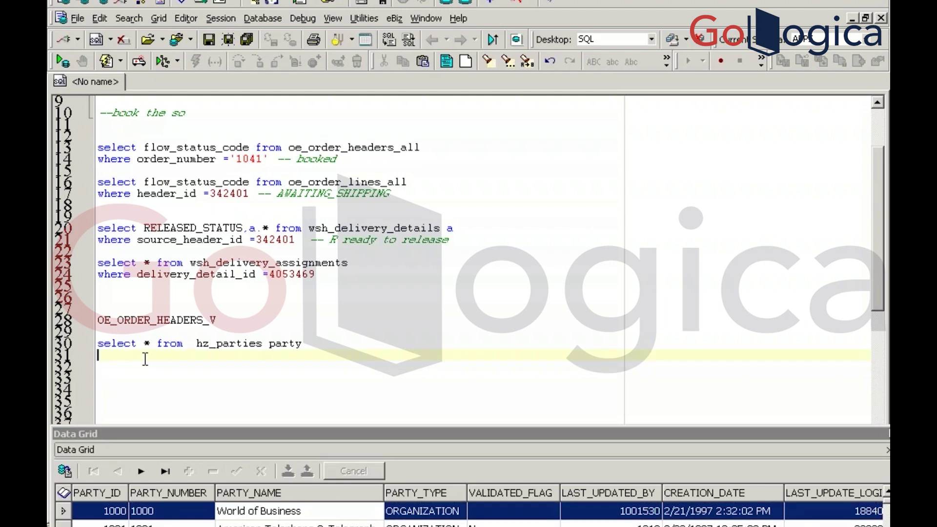
pyautogui.press('Return')
pyautogui.write('select * from oe_transaction_types_tl ot,')
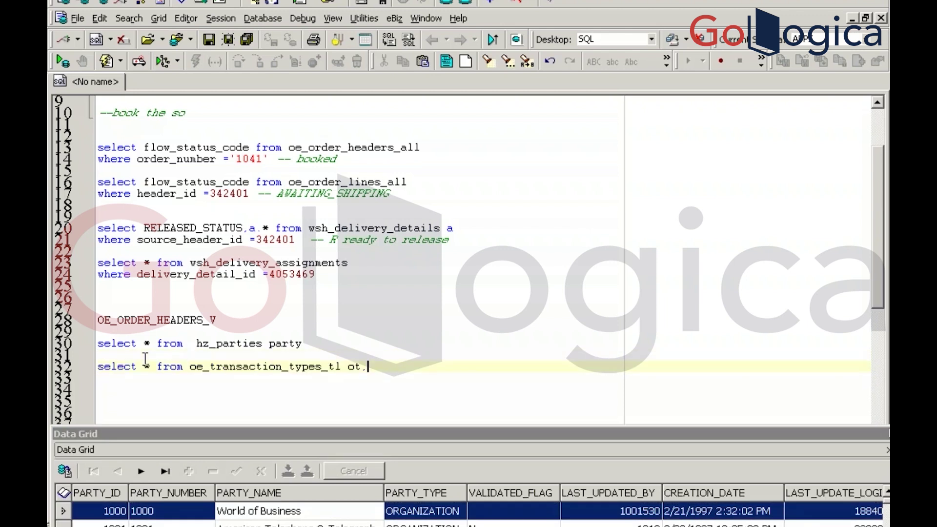
pyautogui.press('BackSpace')
pyautogui.press('F9')
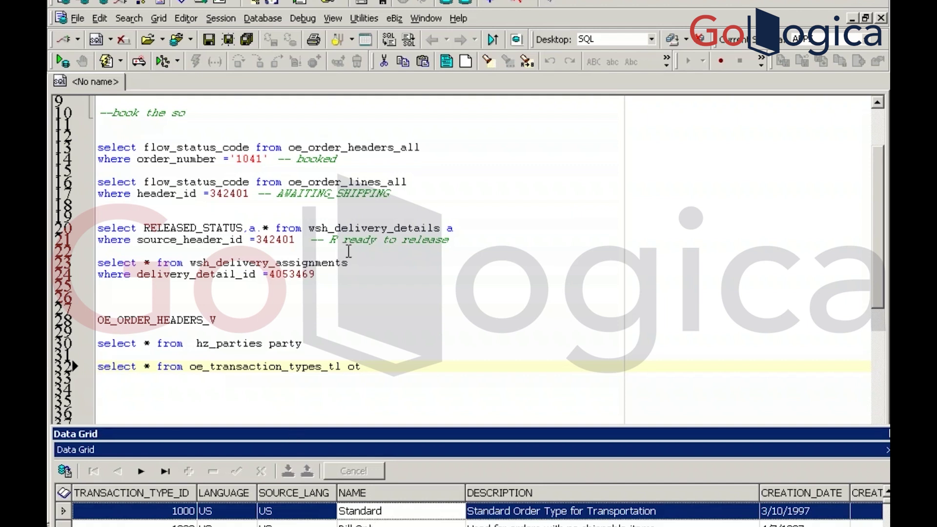
# Run the wsh_delivery_assignments query and examine the columns of its result row through to TYPE
pyautogui.click(280, 238)
pyautogui.click(322, 263)
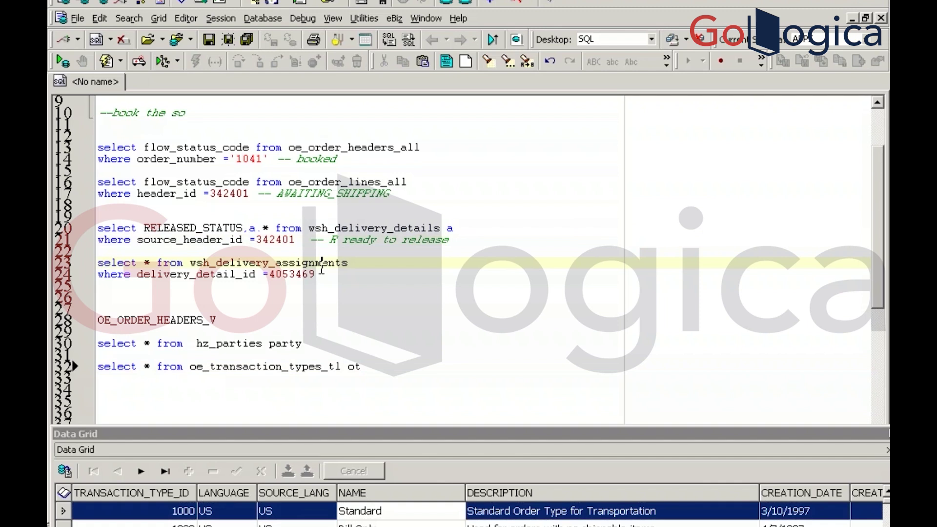
pyautogui.press('F9')
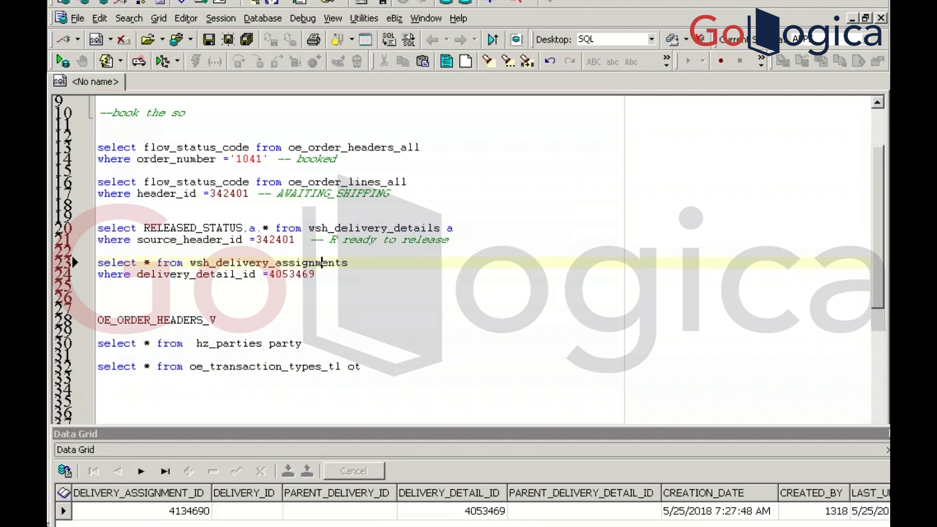
pyautogui.click(528, 519)
pyautogui.press('Right')
pyautogui.press('Right')
pyautogui.press('Right')
pyautogui.press('Right')
pyautogui.press('Right')
pyautogui.press('Right')
pyautogui.press('Right')
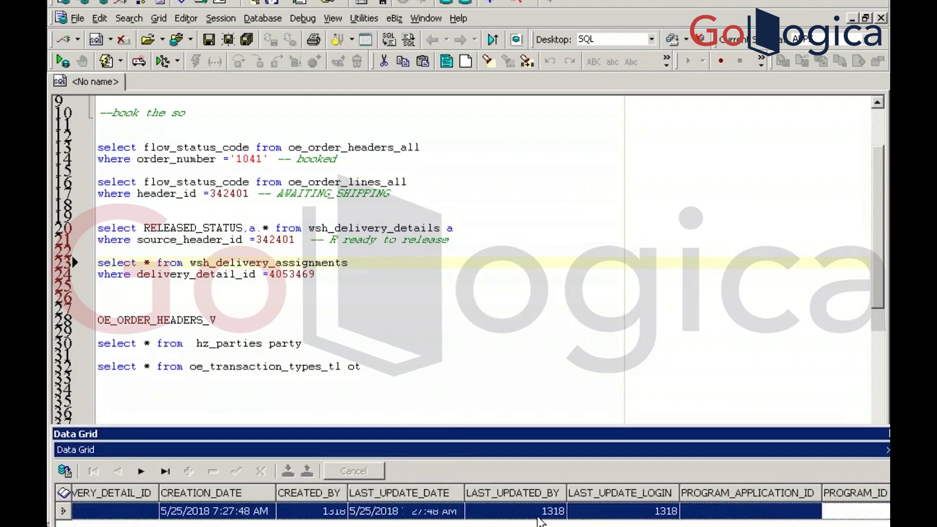
pyautogui.press('Right')
pyautogui.press('Right')
pyautogui.press('Right')
pyautogui.press('Right')
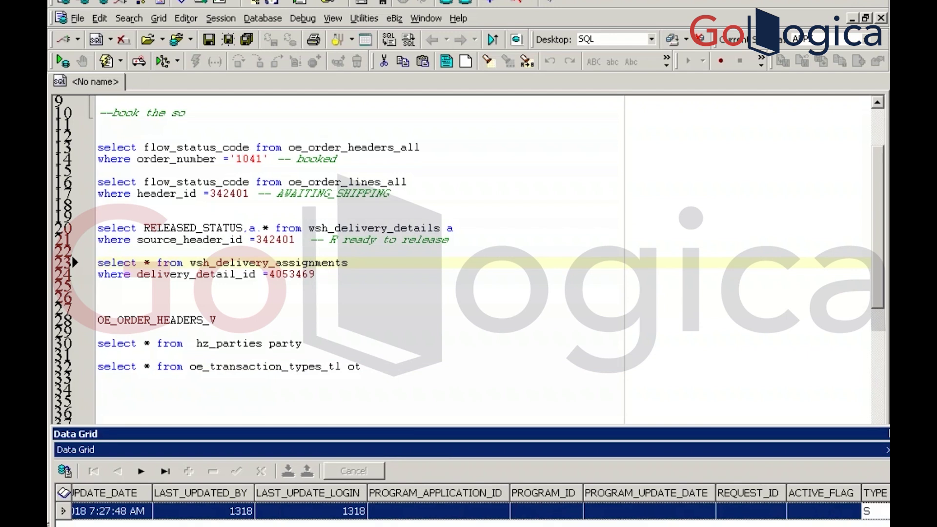
# Select the order number in the oe_order_headers_all query, switch to Oracle Applications and close the Sales Orders form
pyautogui.click(291, 283)
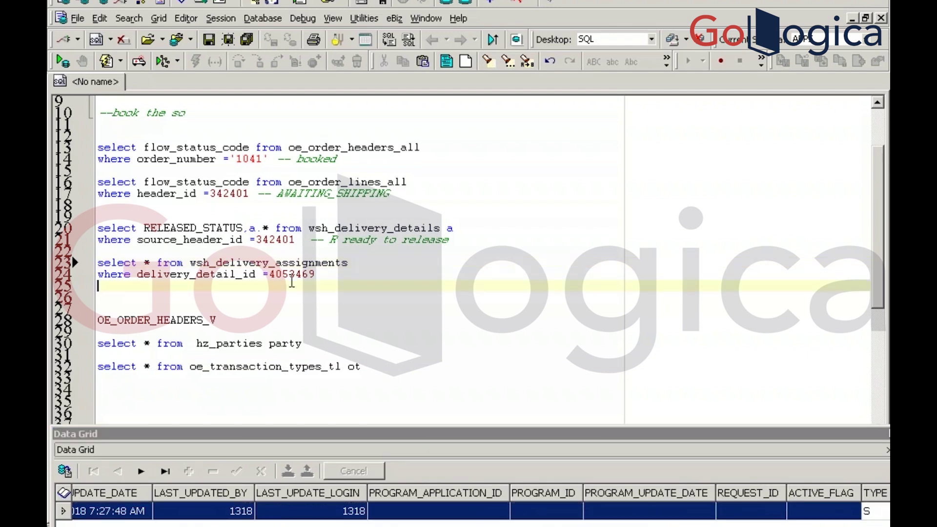
pyautogui.doubleClick(248, 160)
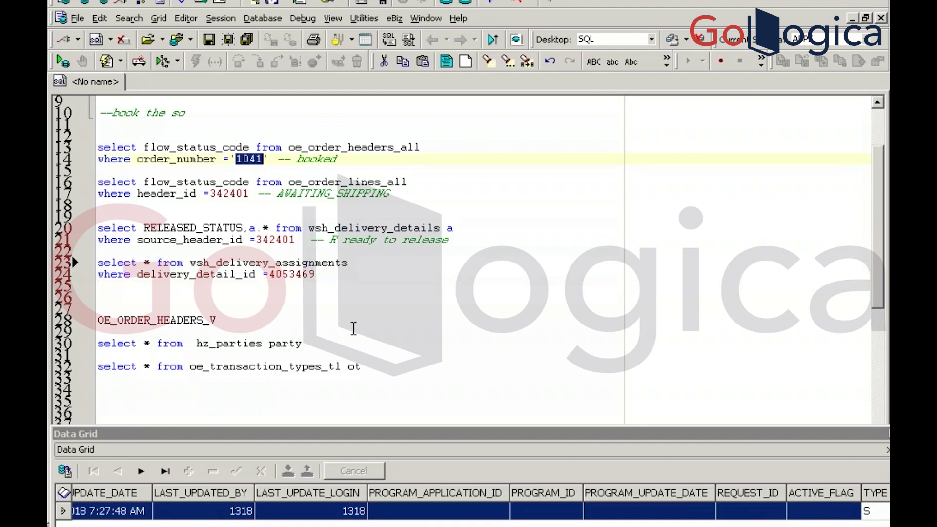
pyautogui.hotkey('alt', 'Tab')
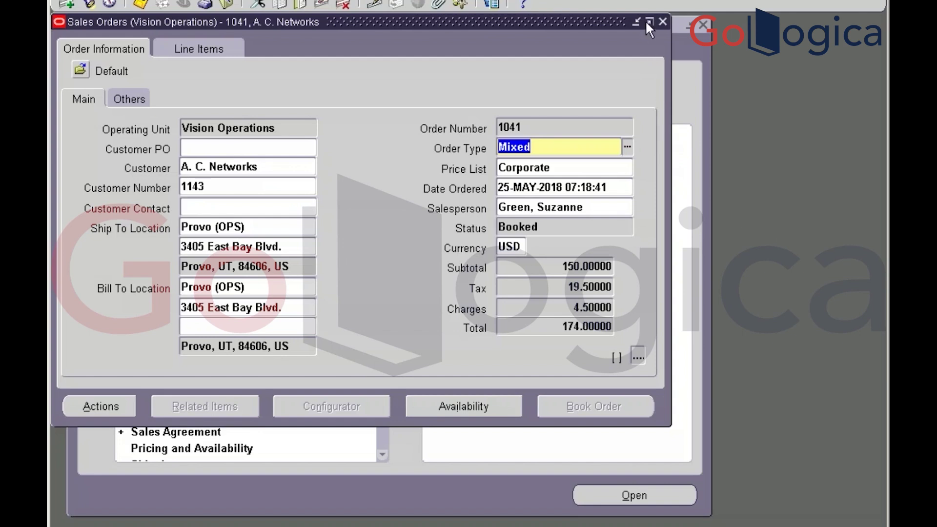
pyautogui.click(664, 22)
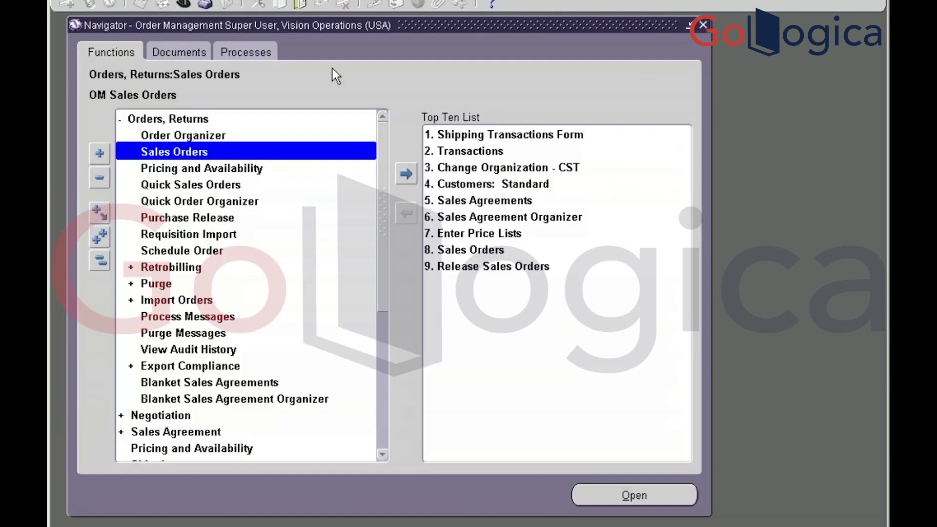
# Collapse the Navigator's function tree and expand Shipping down to the Release Sales Orders functions
pyautogui.click(91, 261)
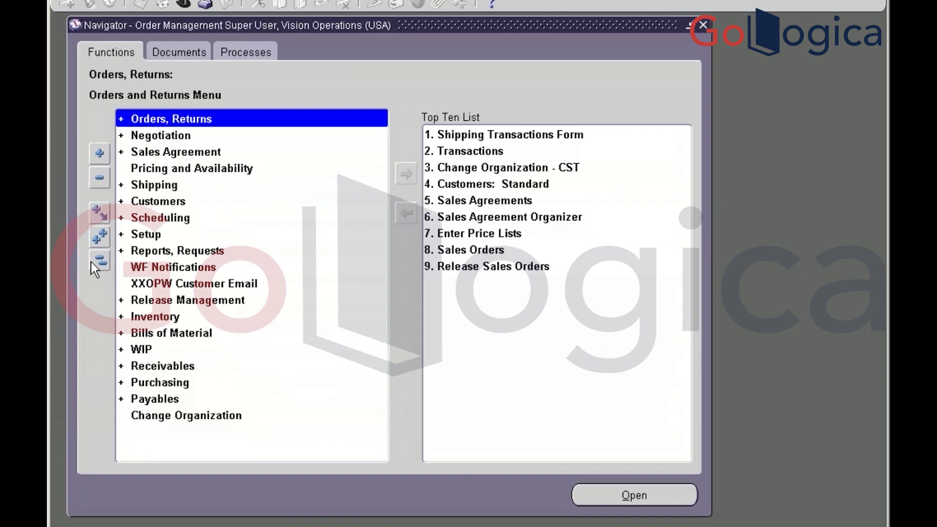
pyautogui.doubleClick(156, 187)
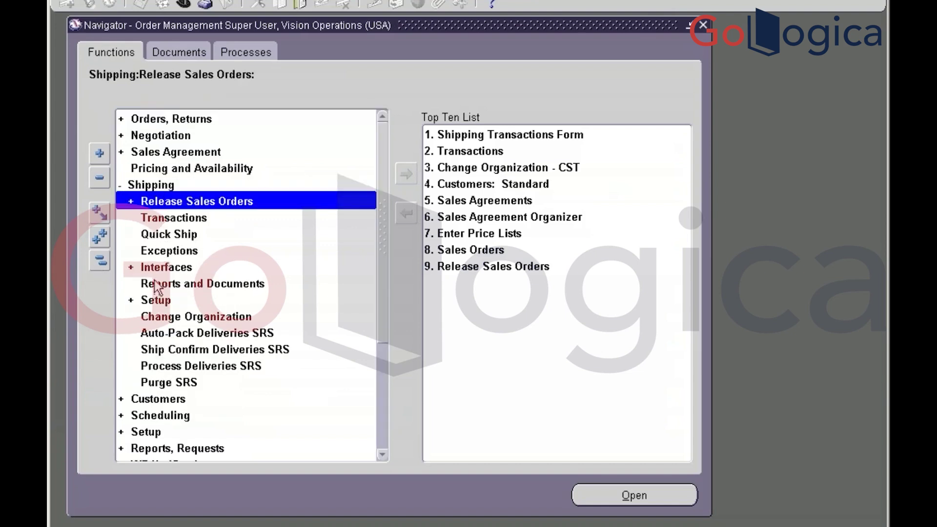
pyautogui.doubleClick(178, 202)
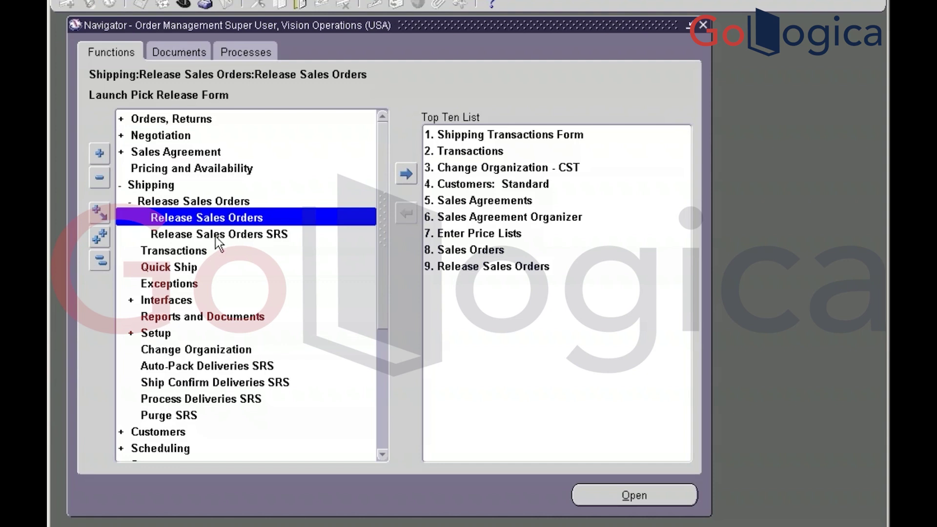
pyautogui.click(216, 238)
pyautogui.doubleClick(216, 237)
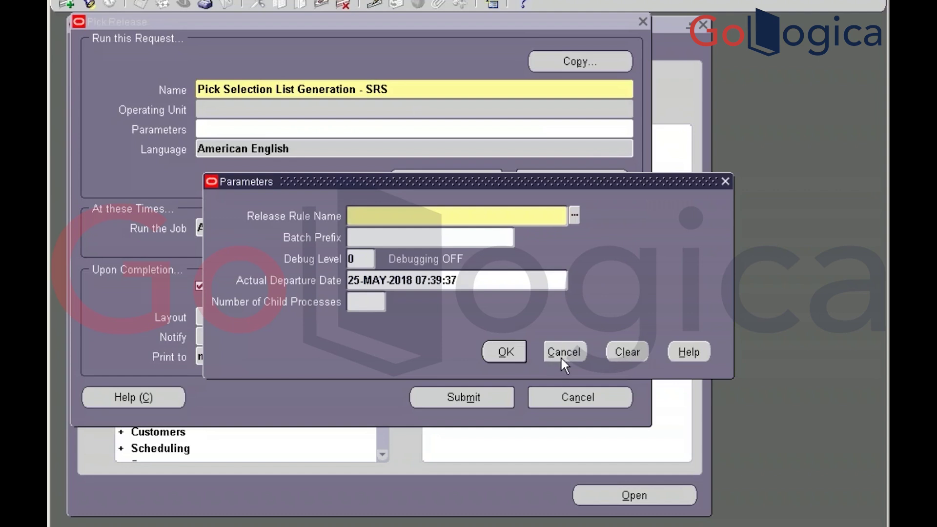
pyautogui.click(560, 356)
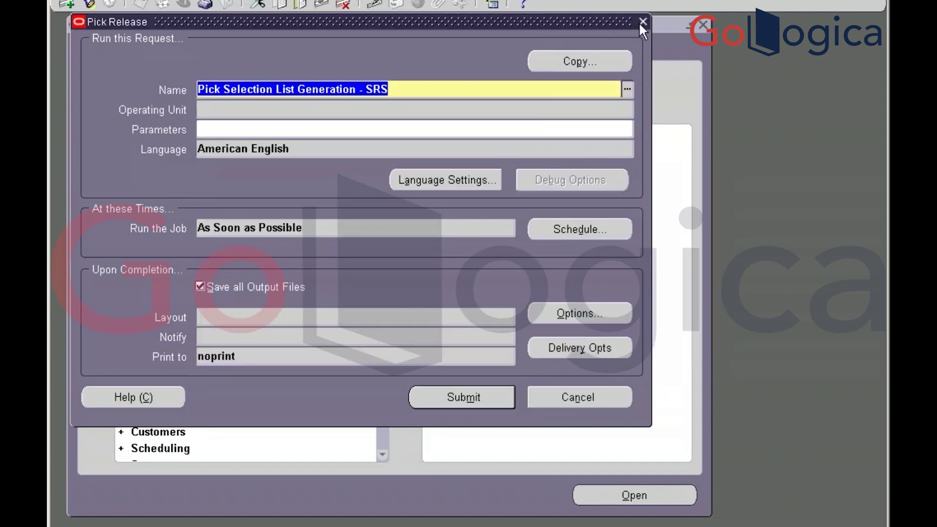
pyautogui.click(643, 22)
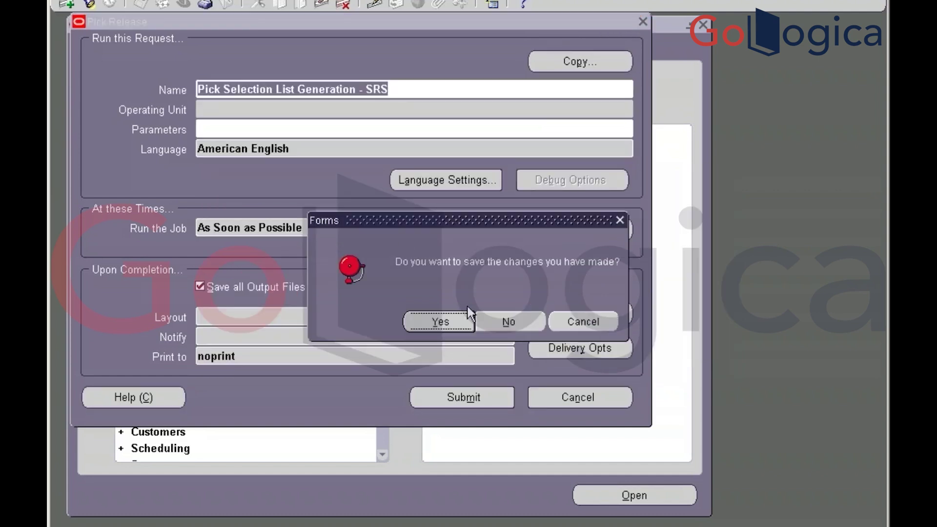
pyautogui.click(508, 322)
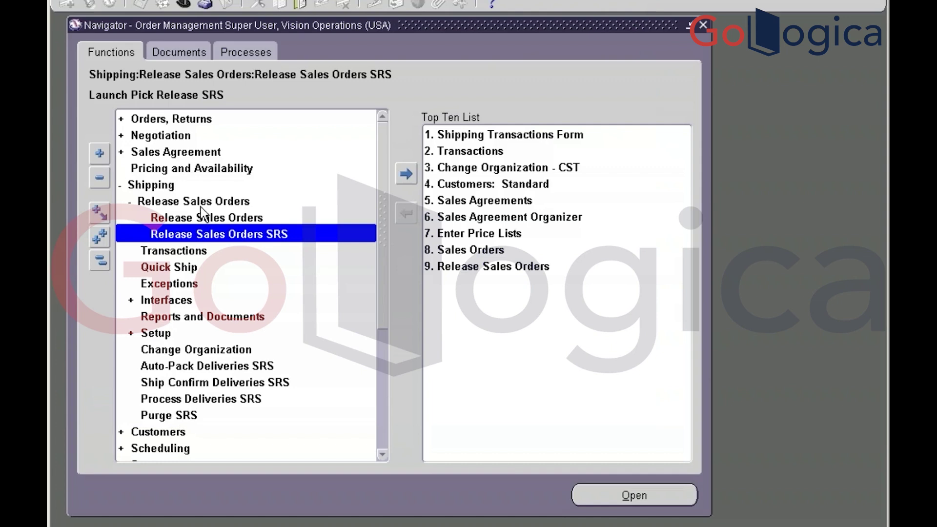
# Open the Release Sales Orders form and enter the sales order's number in the release criteria
pyautogui.click(202, 217)
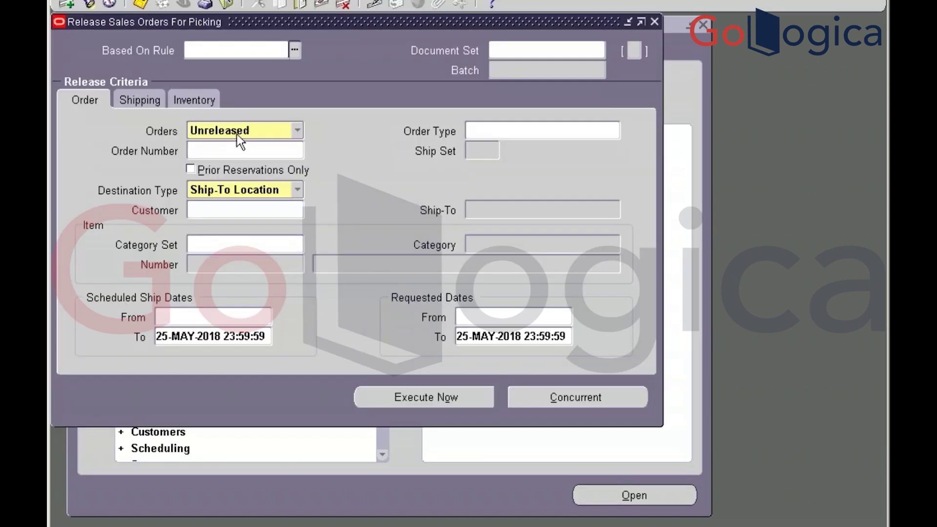
pyautogui.click(234, 150)
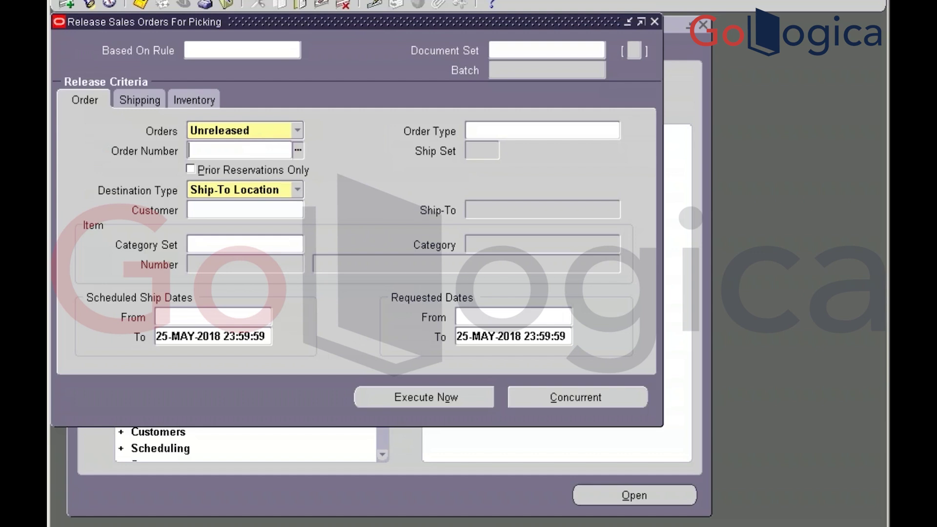
pyautogui.write('1041')
pyautogui.click(476, 151)
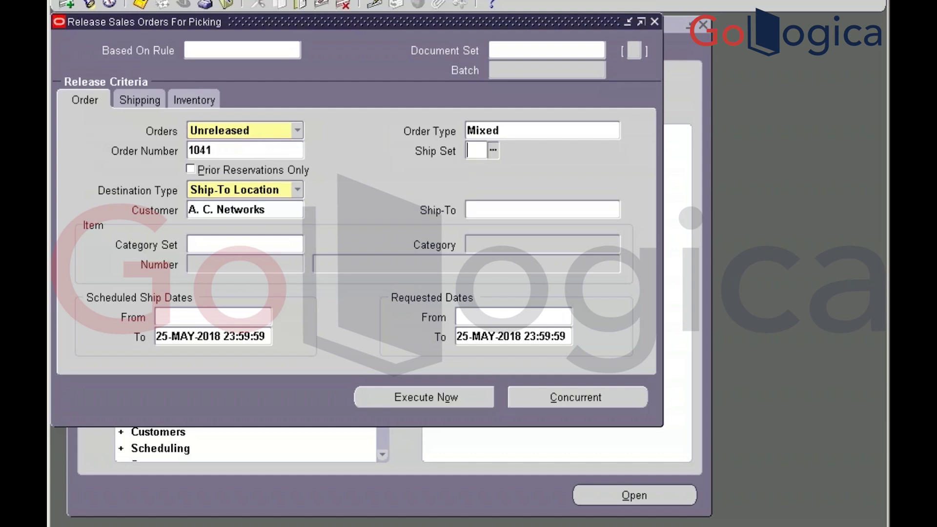
# Look over the shipping and inventory criteria, and base the pick release on the Standard release rule
pyautogui.click(151, 101)
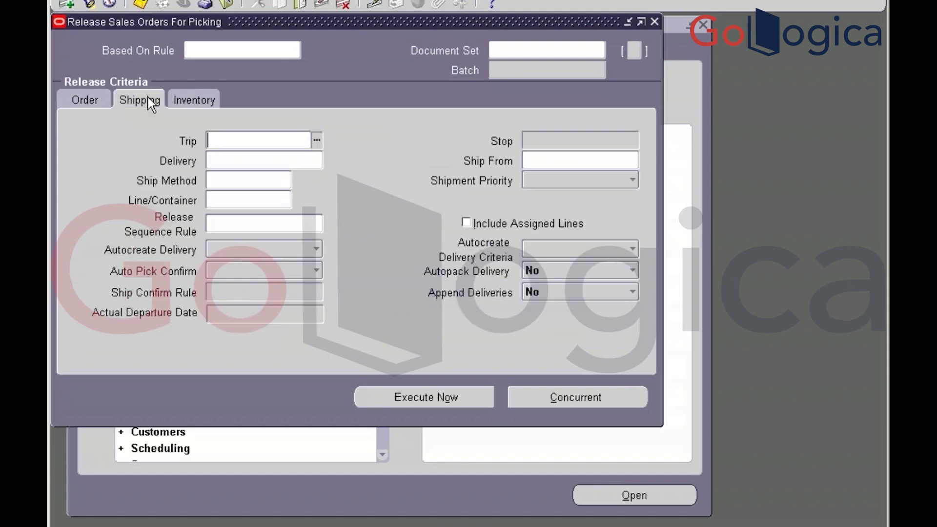
pyautogui.click(200, 98)
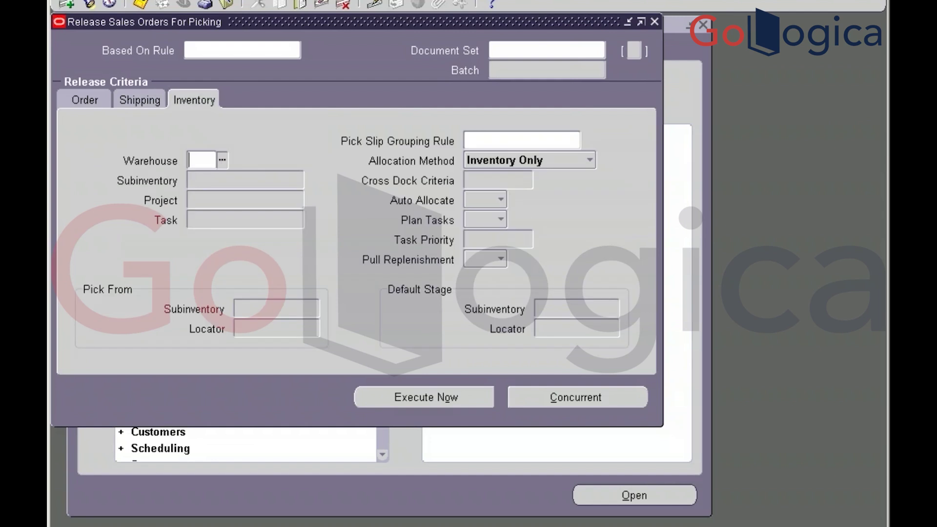
pyautogui.click(84, 93)
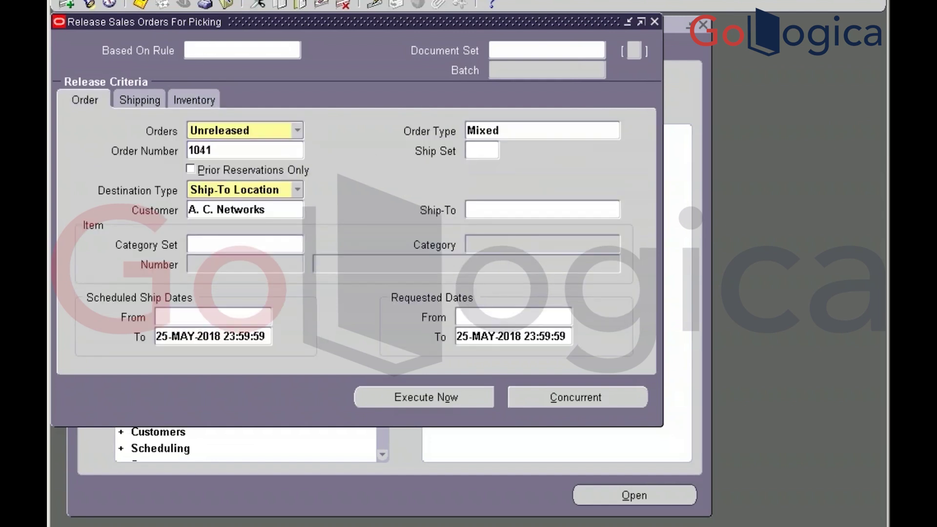
pyautogui.click(241, 50)
pyautogui.hotkey('ctrl', 'l')
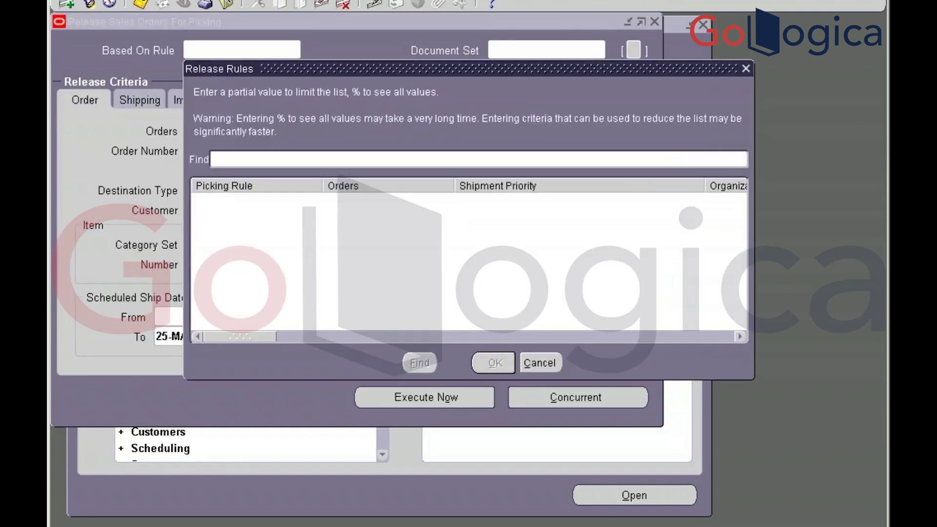
pyautogui.write('stand')
pyautogui.press('Return')
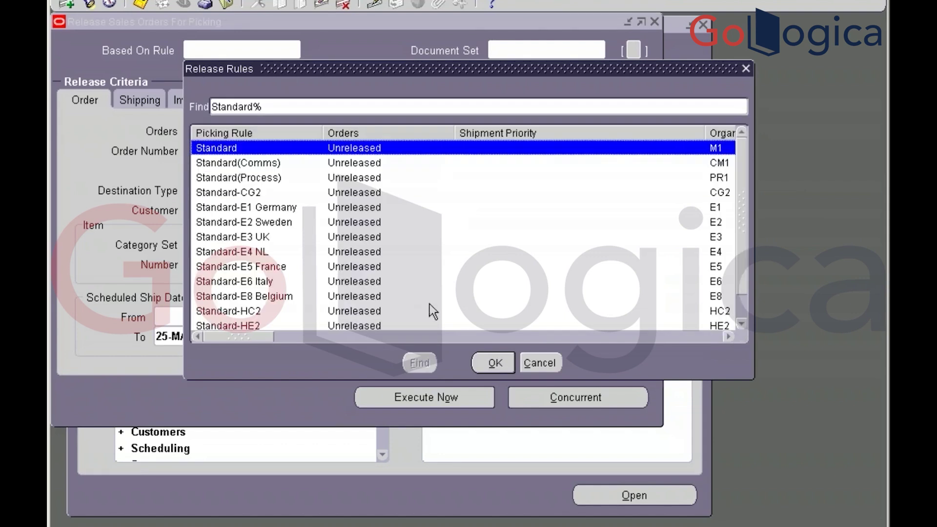
pyautogui.click(488, 365)
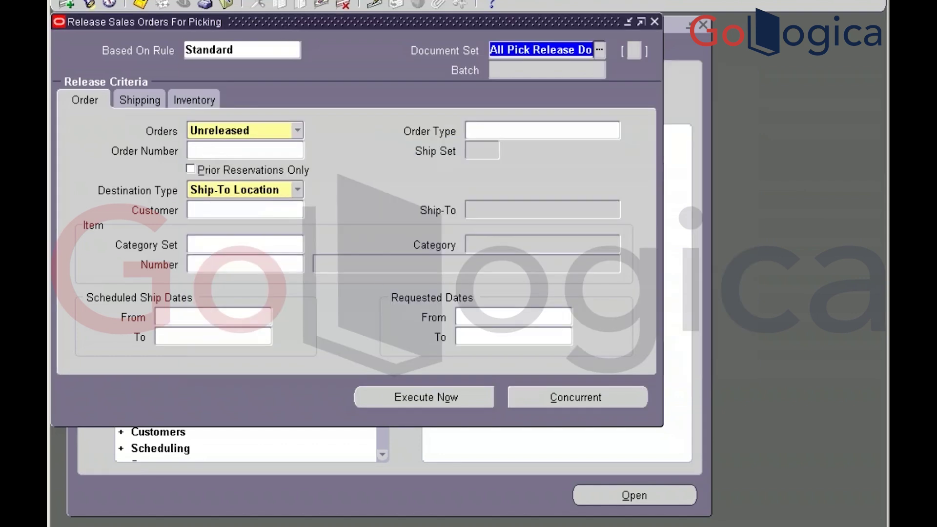
# Check the rule's shipping criteria, re-enter the sales order's number and execute the pick release online
pyautogui.click(140, 99)
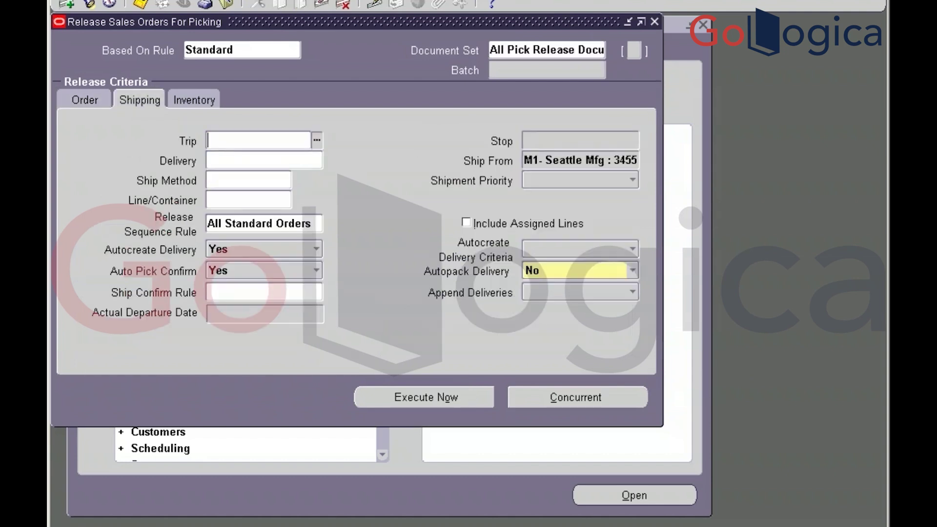
pyautogui.click(78, 97)
pyautogui.write('1041')
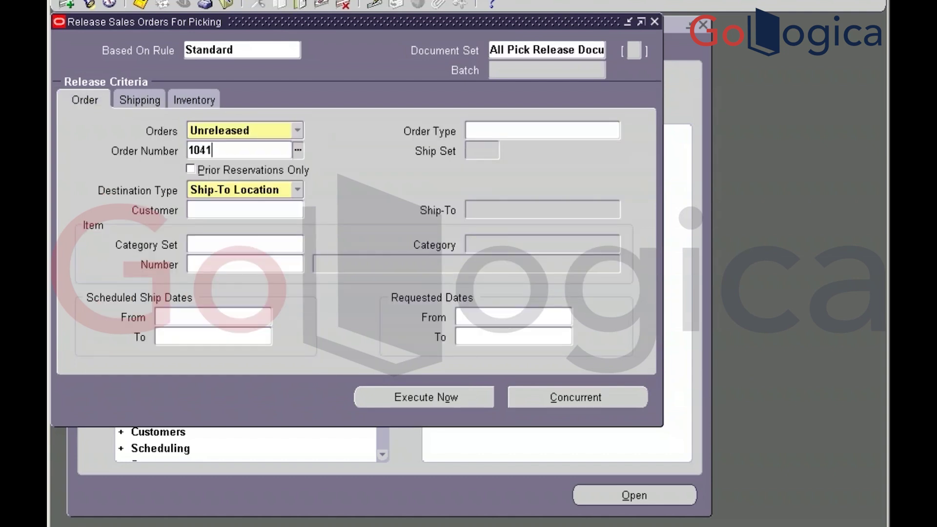
pyautogui.press('Tab')
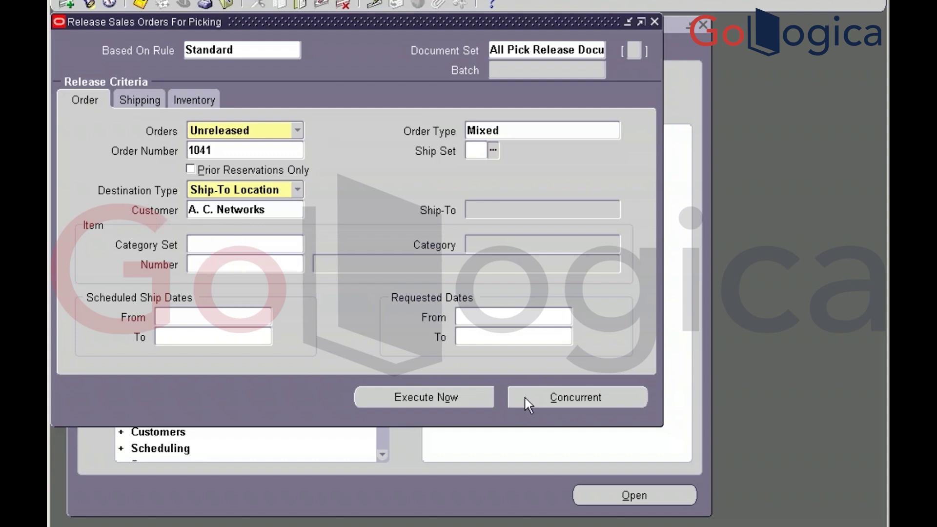
pyautogui.click(434, 403)
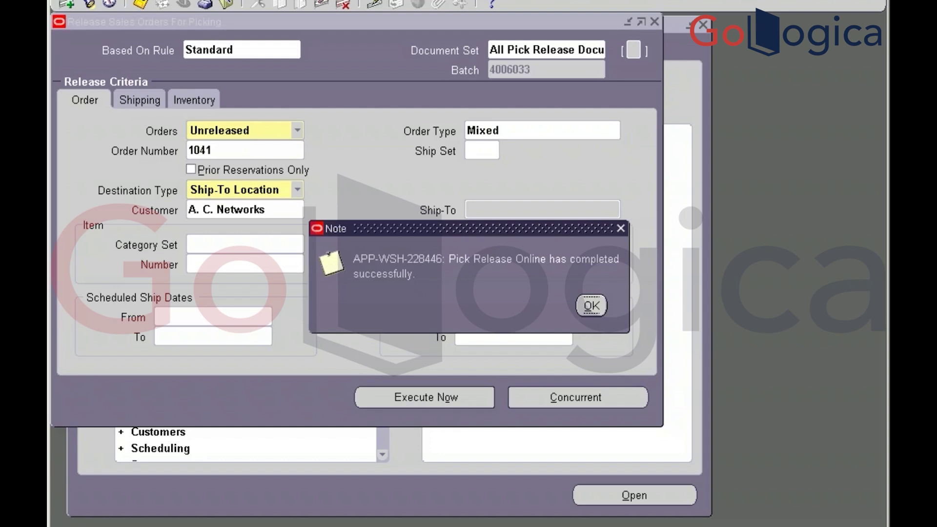
pyautogui.click(593, 305)
# List the concurrent requests and examine the Pick Slip Report and Shipping Exceptions Report entries
pyautogui.hotkey('alt', 'v')
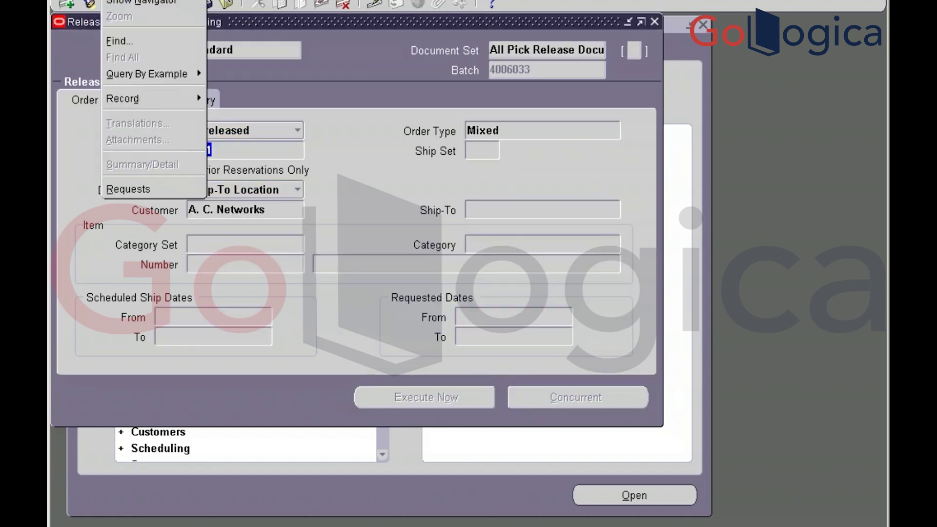
pyautogui.click(130, 190)
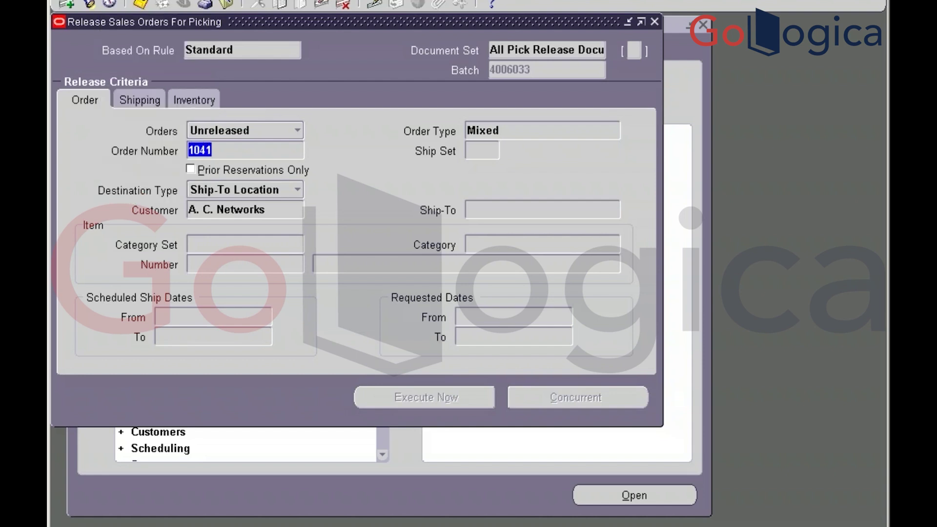
pyautogui.click(537, 378)
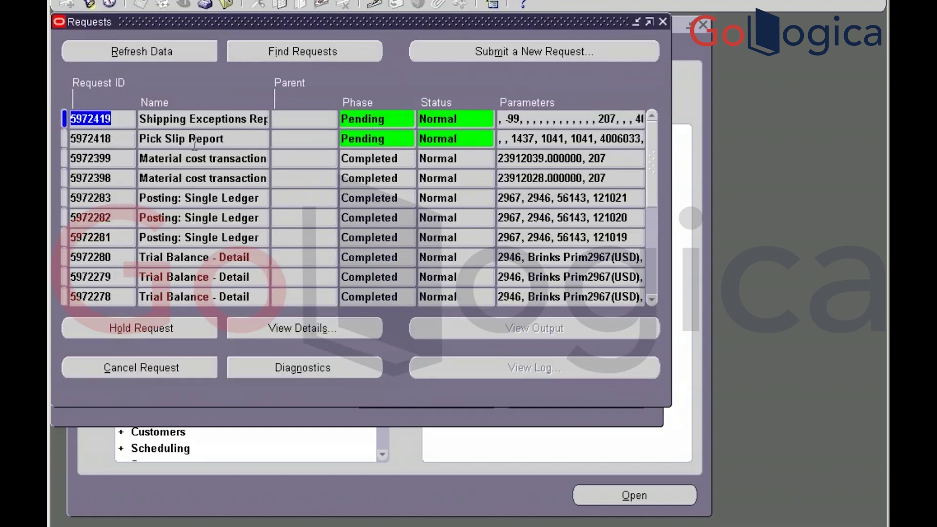
pyautogui.click(240, 141)
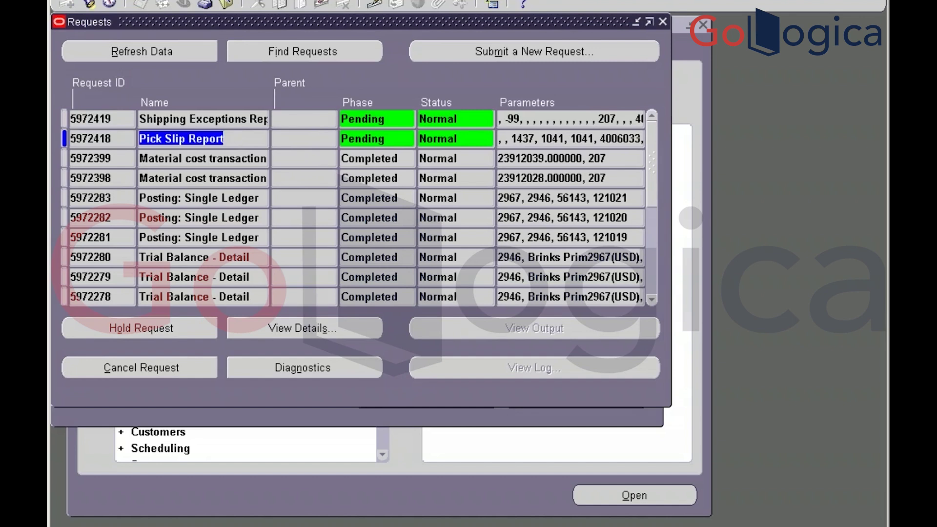
pyautogui.click(226, 120)
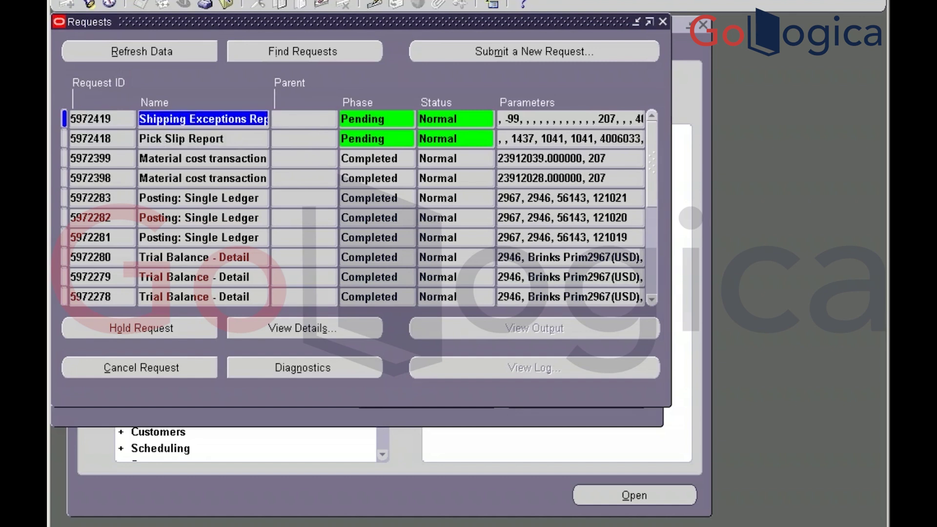
pyautogui.click(227, 141)
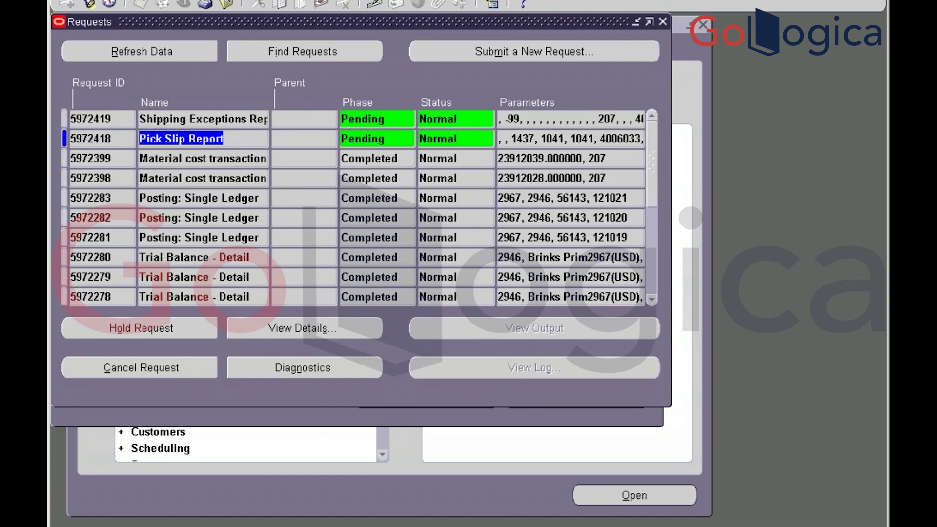
pyautogui.click(199, 119)
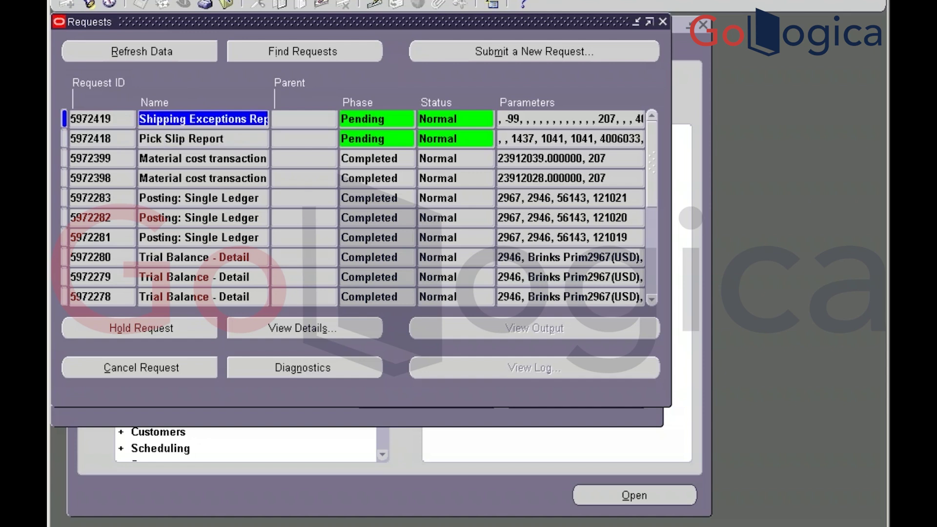
# Switch to Toad and run the wsh_delivery_details query to check the line's RELEASED_STATUS
pyautogui.hotkey('alt', 'Tab')
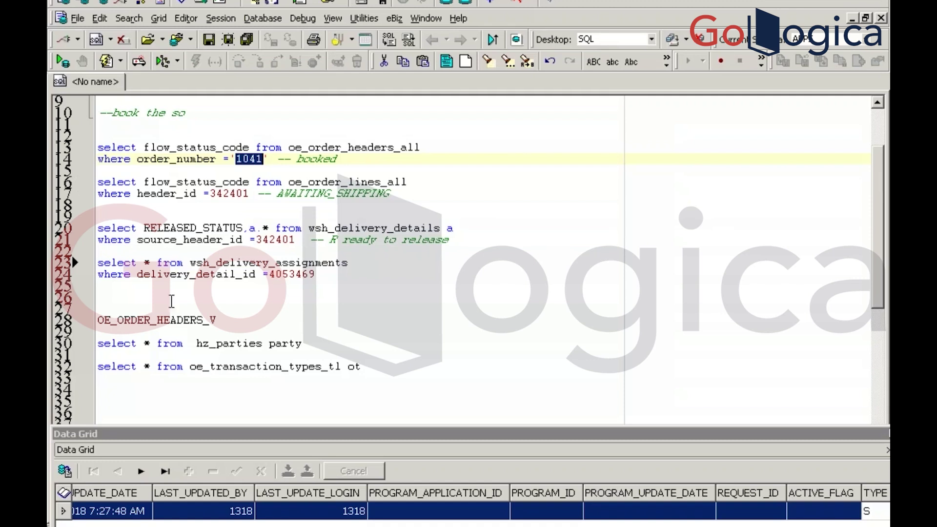
pyautogui.click(269, 240)
pyautogui.press('F9')
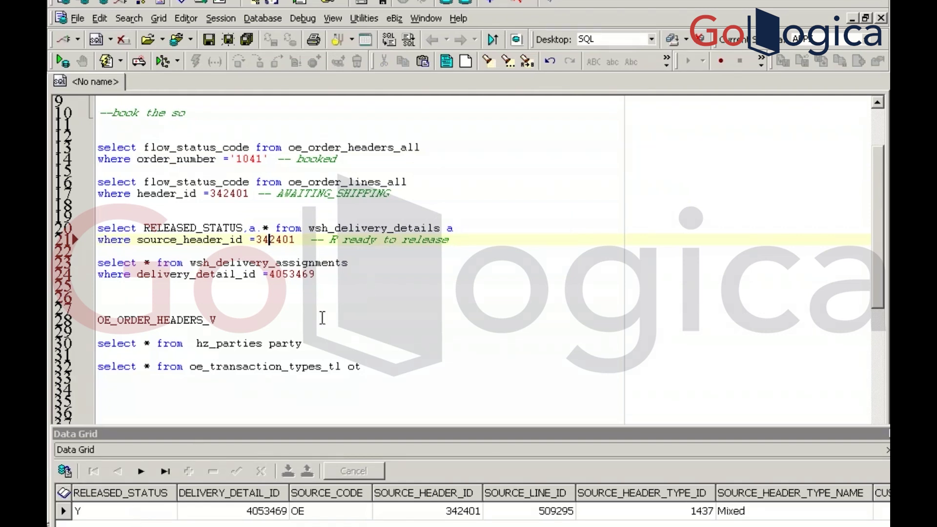
# Add the comment "-- pick release" below the wsh_delivery_assignments query, with blank lines around it
pyautogui.click(331, 273)
pyautogui.press('Return')
pyautogui.press('Return')
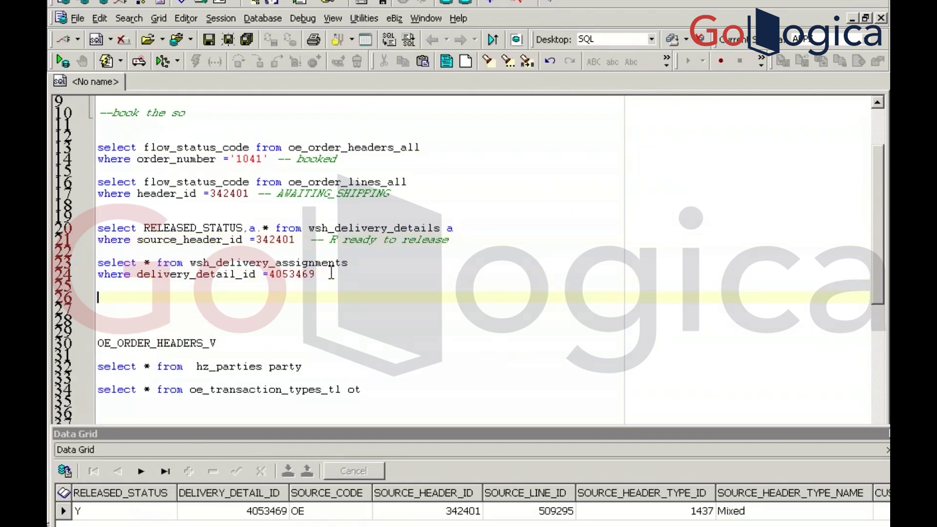
pyautogui.write('-- A')
pyautogui.write('ick ')
pyautogui.write('release')
pyautogui.press('Return')
pyautogui.press('Return')
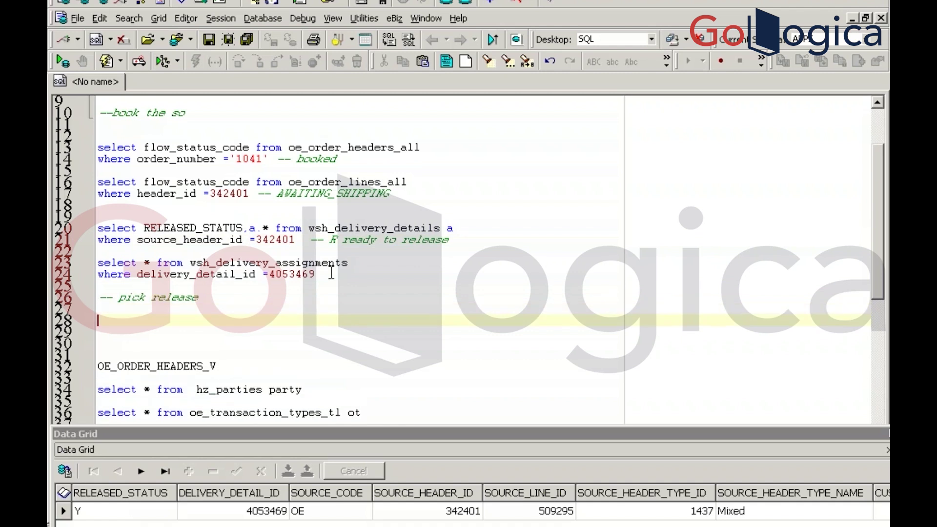
# Copy the wsh_delivery_details and wsh_delivery_assignments queries and paste them below the pick release comment
pyautogui.click(176, 218)
pyautogui.hotkey('shift', 'Down')
pyautogui.hotkey('shift', 'Down')
pyautogui.hotkey('shift', 'Down')
pyautogui.hotkey('shift', 'Down')
pyautogui.hotkey('shift', 'Down')
pyautogui.hotkey('shift', 'Down')
pyautogui.hotkey('ctrl', 'c')
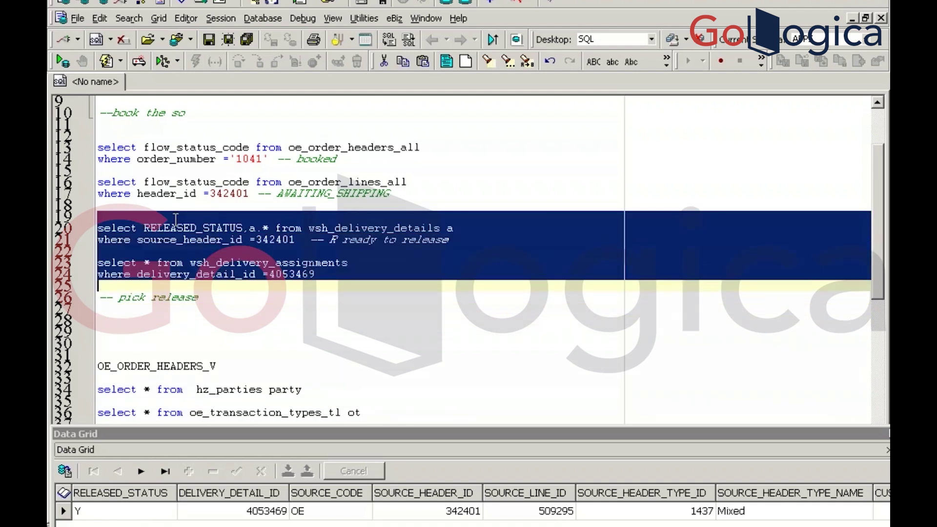
pyautogui.press('Down')
pyautogui.press('Down')
pyautogui.press('Down')
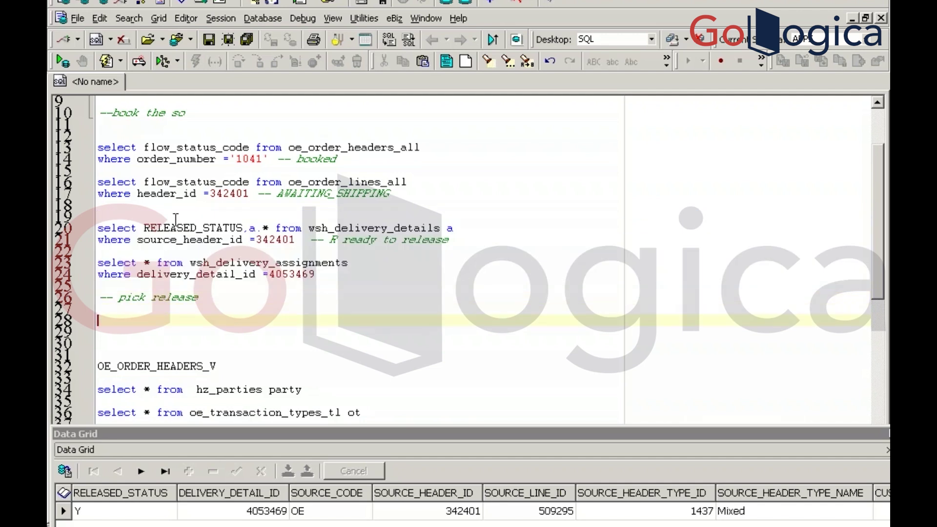
pyautogui.hotkey('ctrl', 'v')
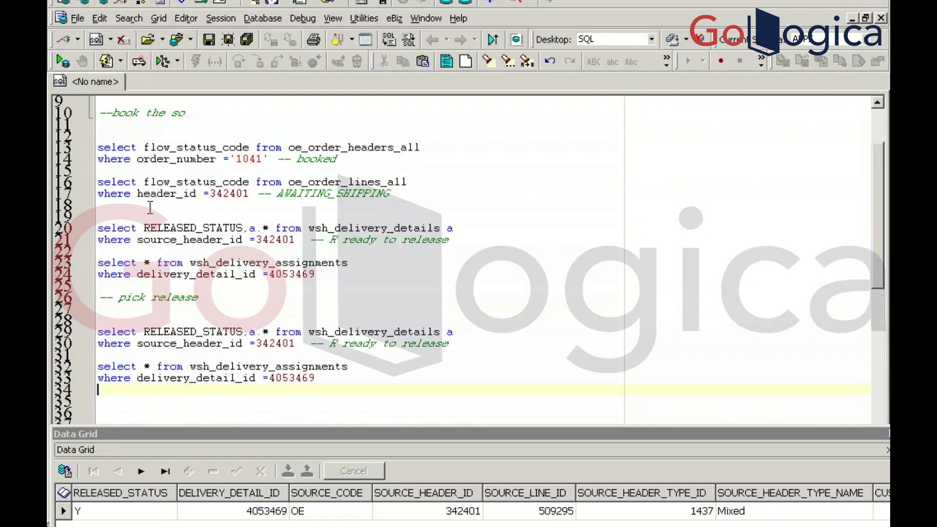
# Replace the status code in the comment of the copied wsh_delivery_details query under pick release with Y
pyautogui.click(339, 345)
pyautogui.press('Delete')
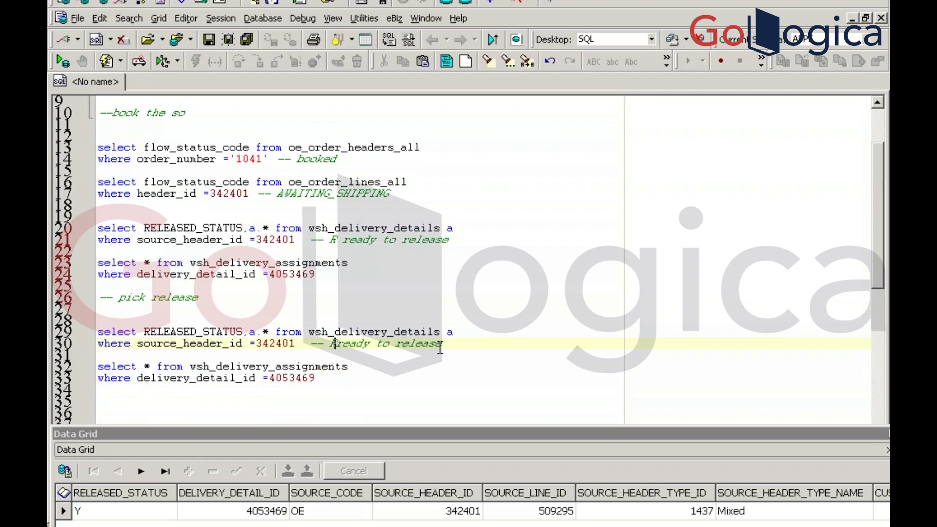
pyautogui.press('BackSpace')
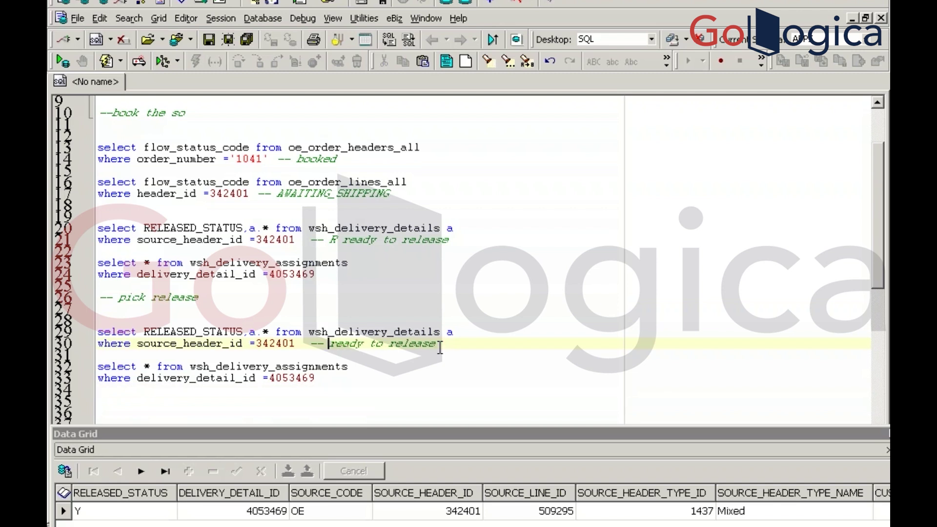
pyautogui.write('Y')
pyautogui.press('Right')
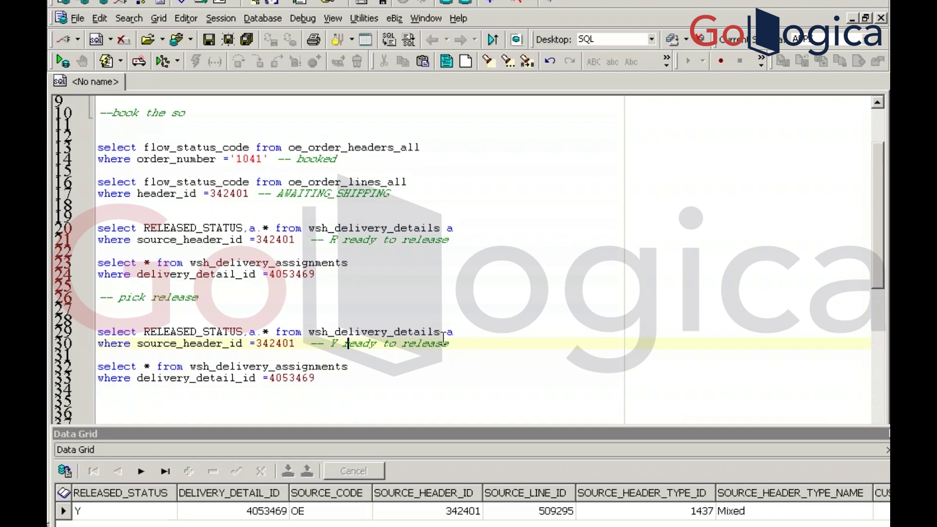
# Insert "released" after the Y in that query's comment and delete the word "ready"
pyautogui.doubleClick(342, 343)
pyautogui.click(342, 344)
pyautogui.write('release')
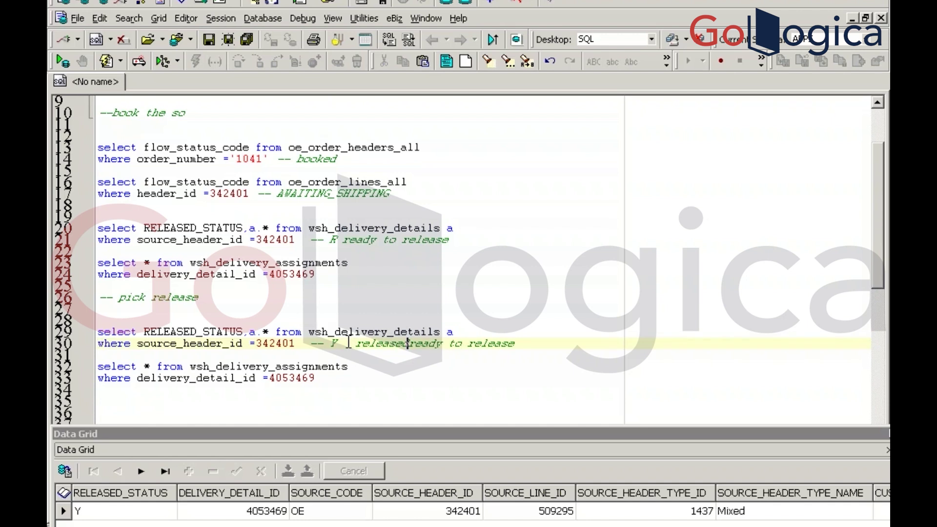
pyautogui.write('d')
pyautogui.press('Delete')
pyautogui.press('Delete')
pyautogui.press('Delete')
pyautogui.press('Delete')
pyautogui.press('Delete')
pyautogui.press('Delete')
# Run the copied wsh_delivery_assignments query to check the DELIVERY_ID, and rerun the copied wsh_delivery_details query
pyautogui.click(337, 380)
pyautogui.press('F9')
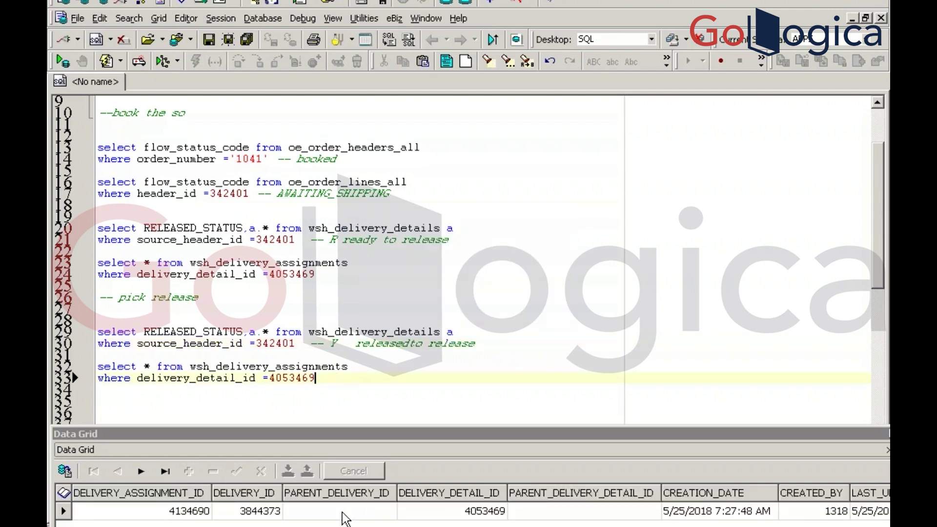
pyautogui.click(247, 514)
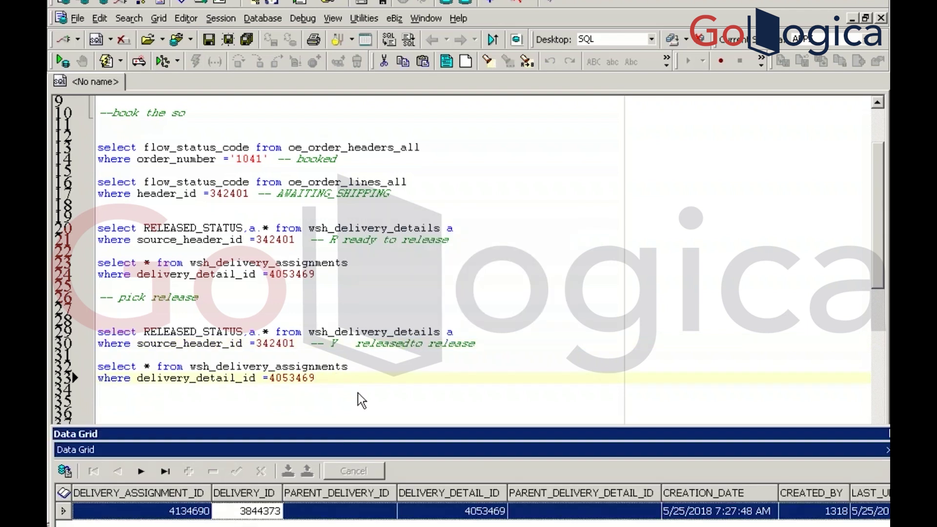
pyautogui.click(324, 380)
pyautogui.press('Return')
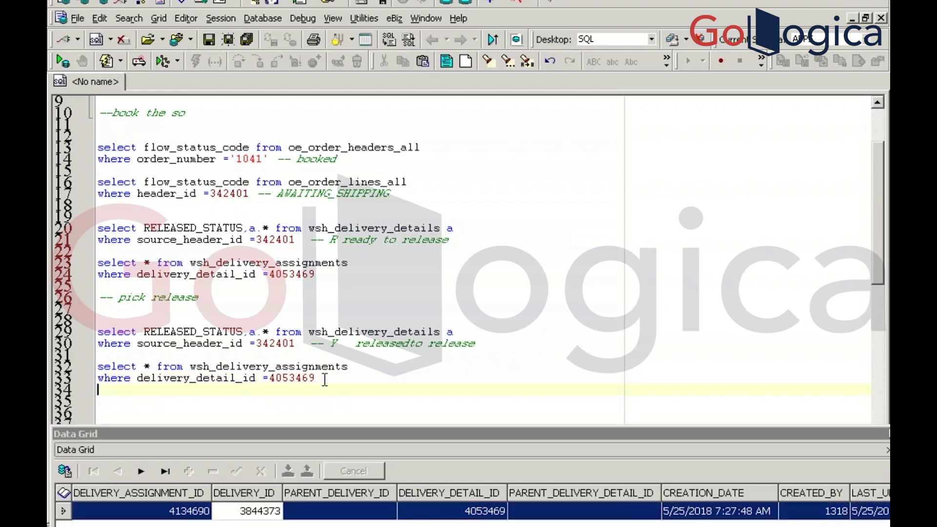
pyautogui.click(229, 341)
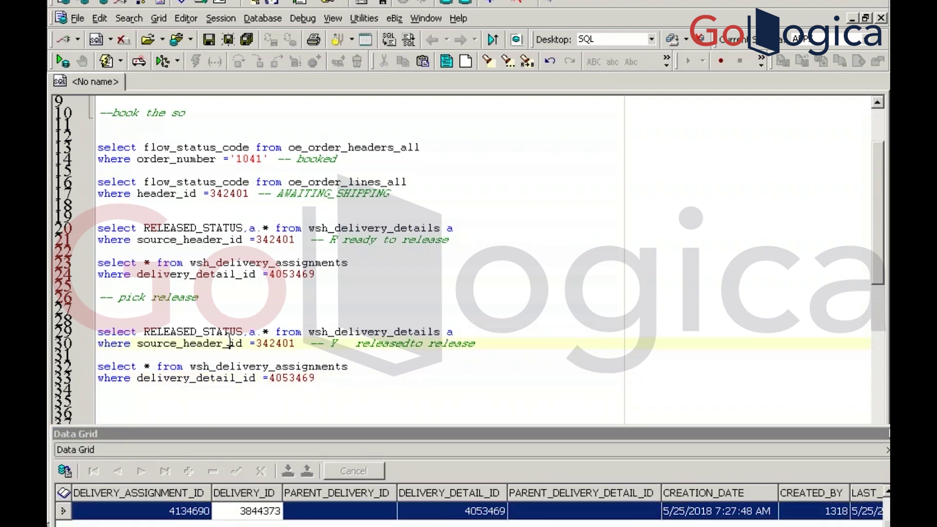
pyautogui.press('F9')
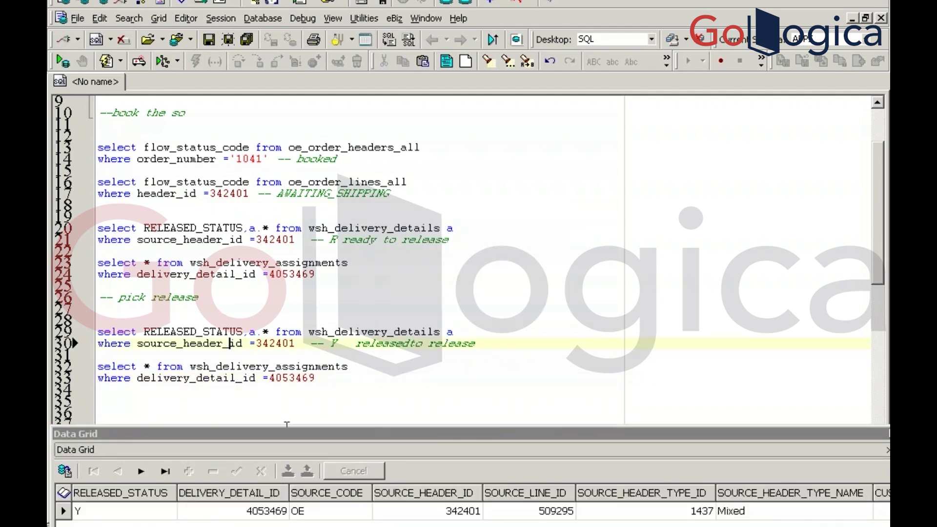
# Switch to the Oracle Requests window, refresh the request list and view the Pick Slip Report output in a maximized window
pyautogui.hotkey('alt', 'Tab')
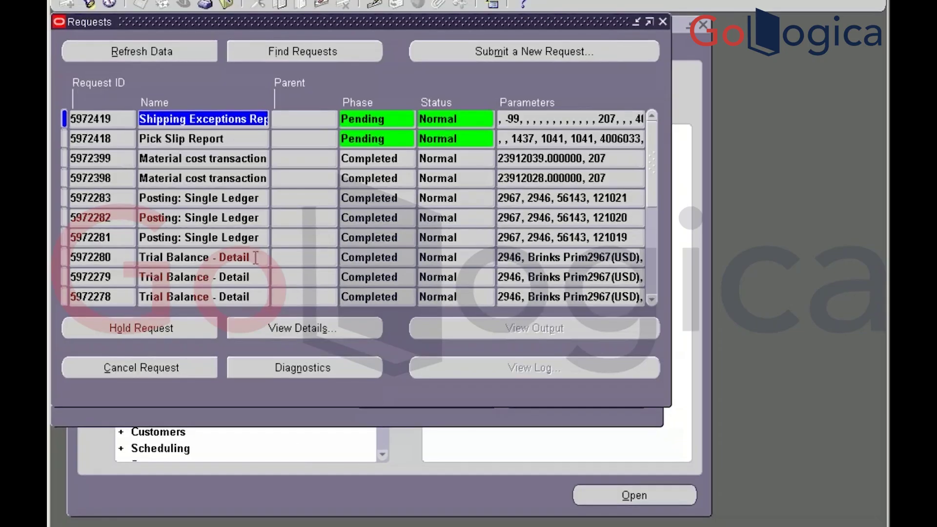
pyautogui.click(144, 51)
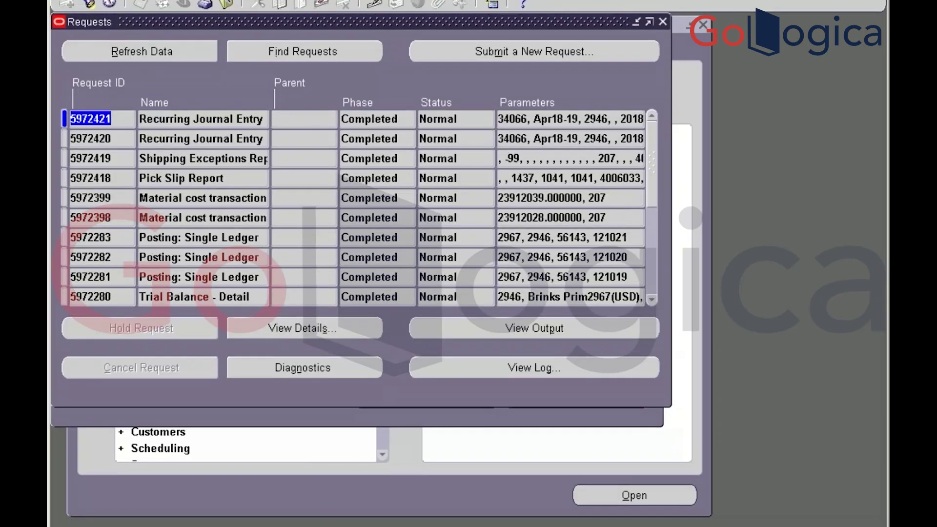
pyautogui.click(225, 181)
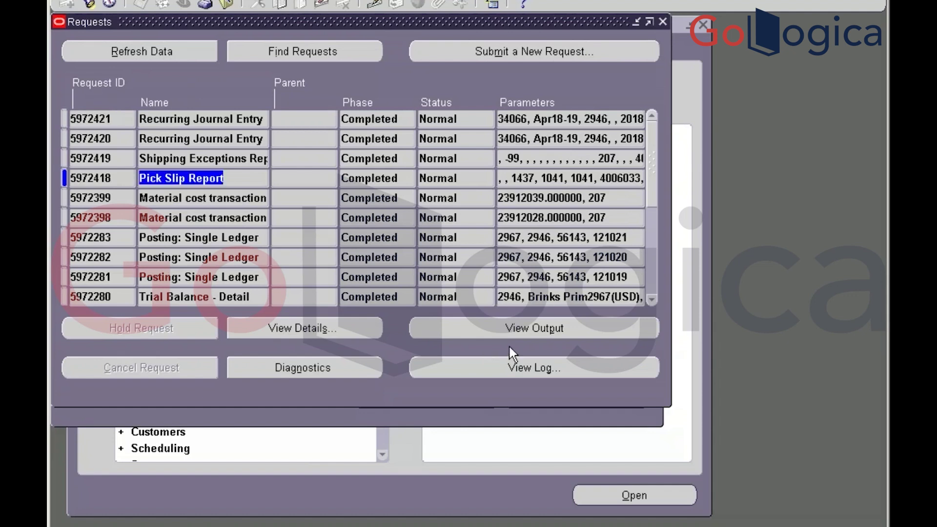
pyautogui.click(523, 335)
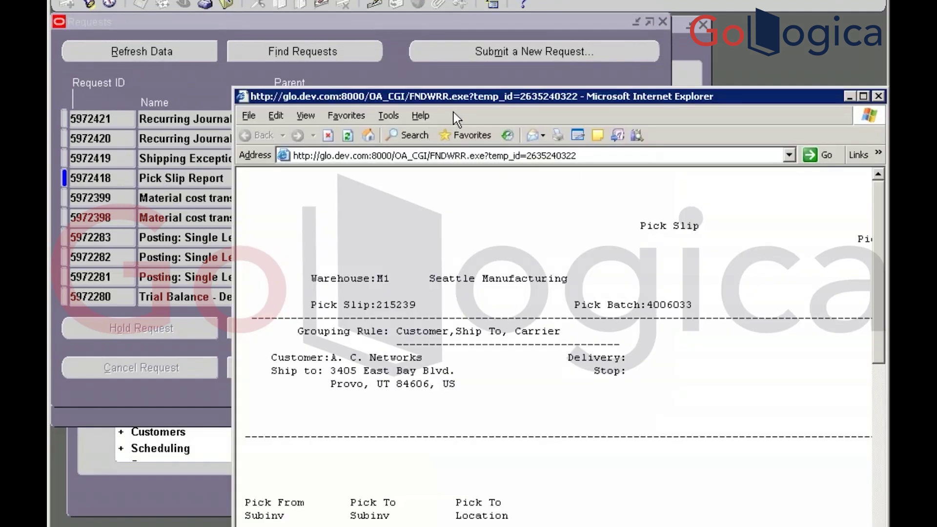
pyautogui.doubleClick(459, 98)
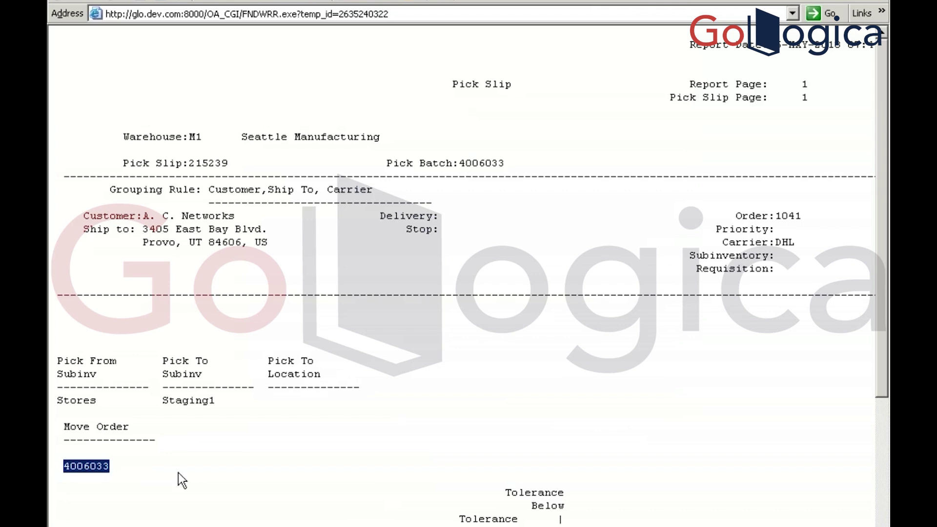
# Examine the pick slip's move order, item line, and Pick From and Pick To subinventories
pyautogui.click(331, 435)
pyautogui.scroll(-4, 469, 273)
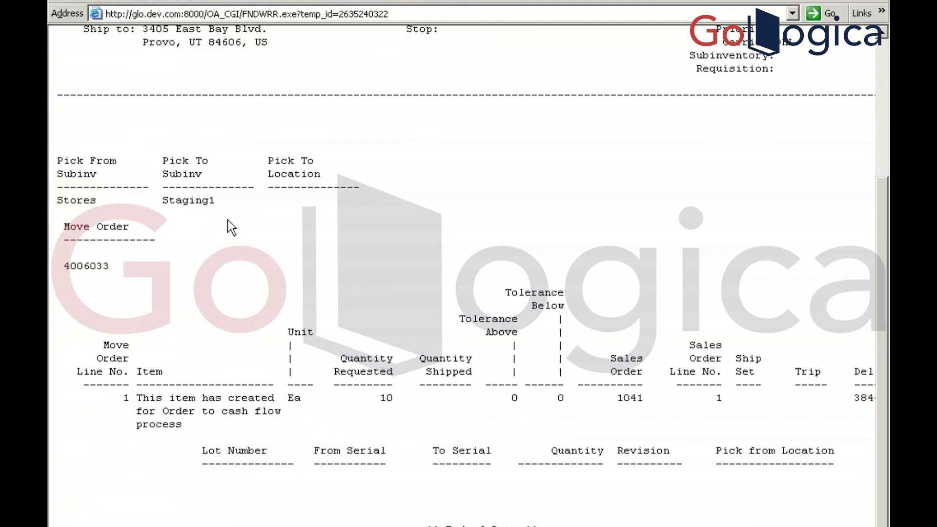
pyautogui.doubleClick(77, 201)
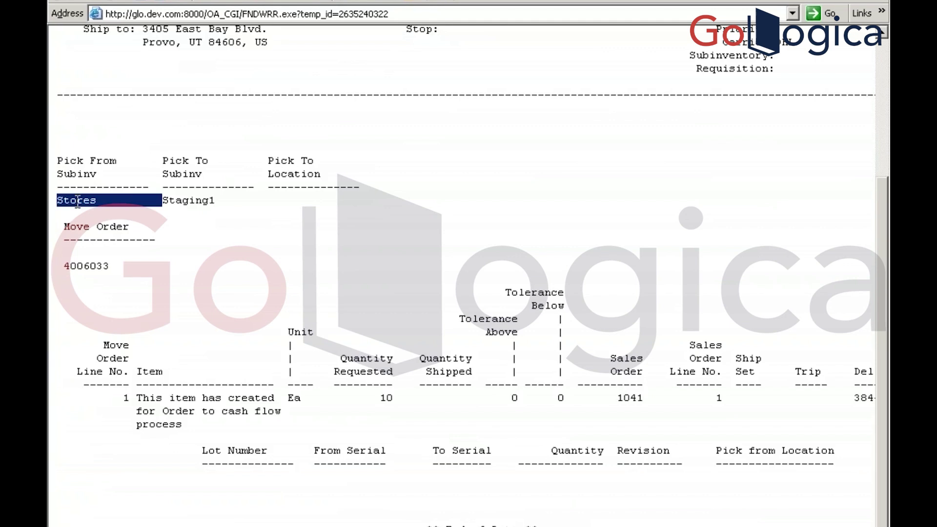
pyautogui.click(189, 200)
pyautogui.moveTo(56, 200); pyautogui.dragTo(537, 526)
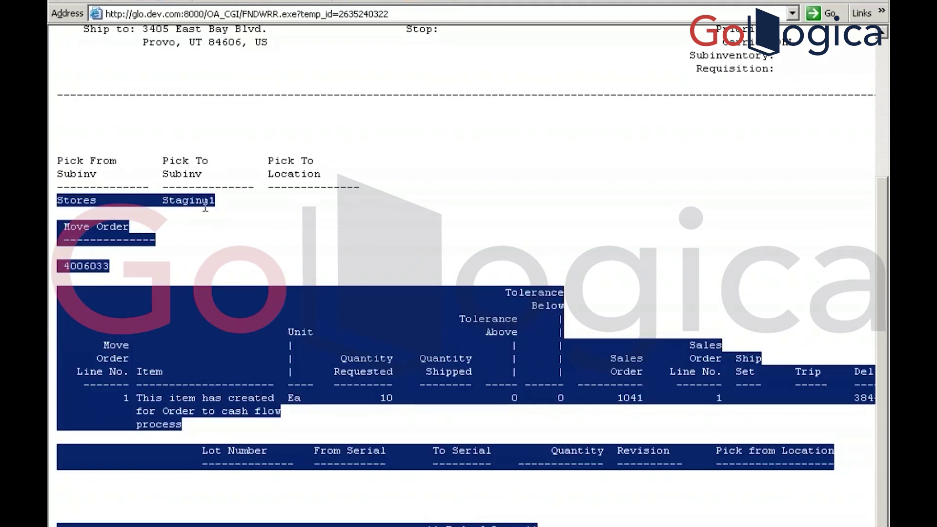
pyautogui.click(240, 267)
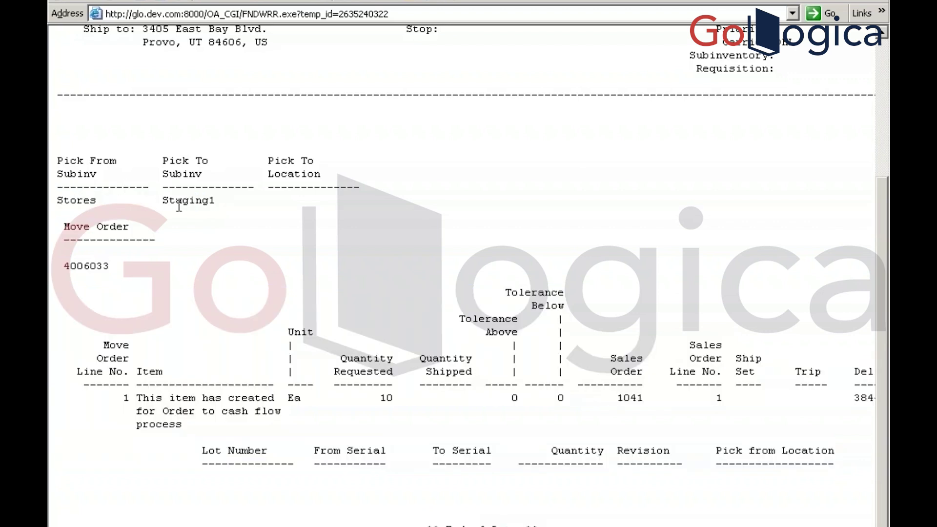
pyautogui.doubleClick(75, 202)
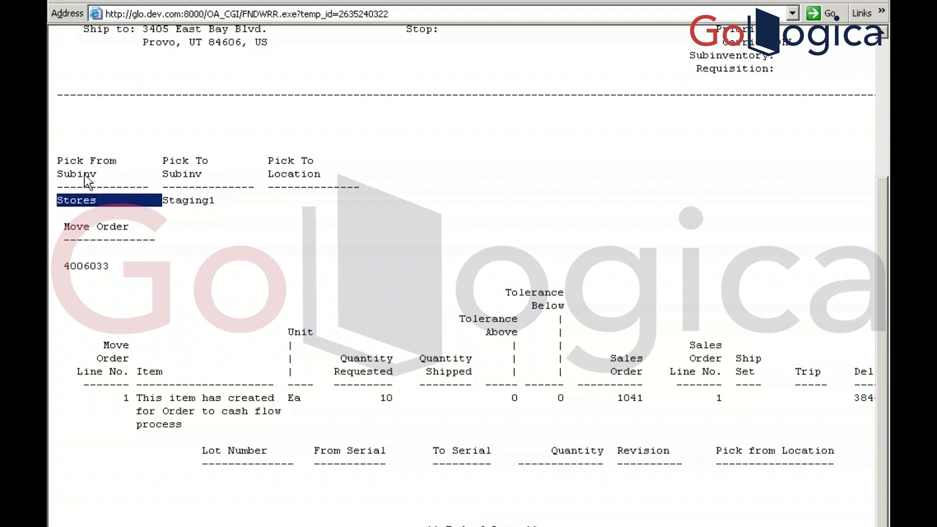
pyautogui.doubleClick(191, 202)
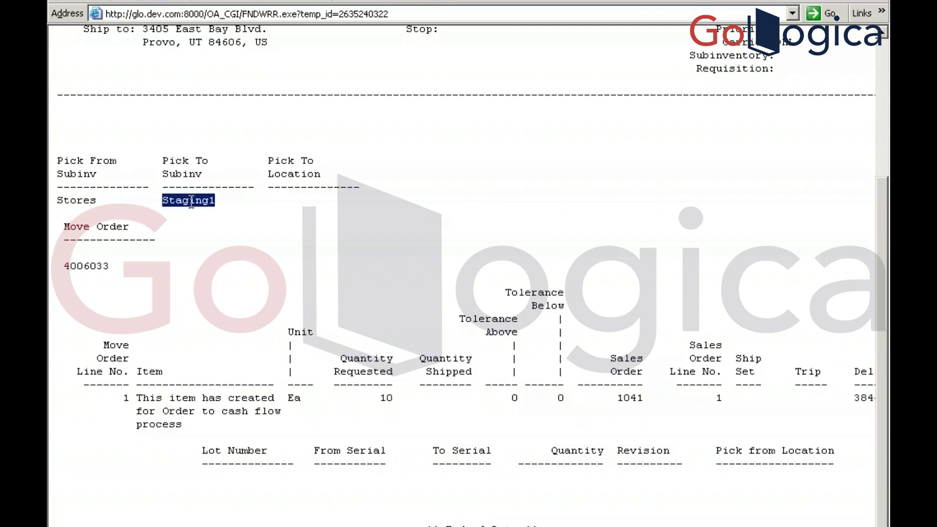
# Switch to Toad, add "select * from mtl_txn_request_headers" below the pick release queries and run it
pyautogui.hotkey('alt', 'Tab')
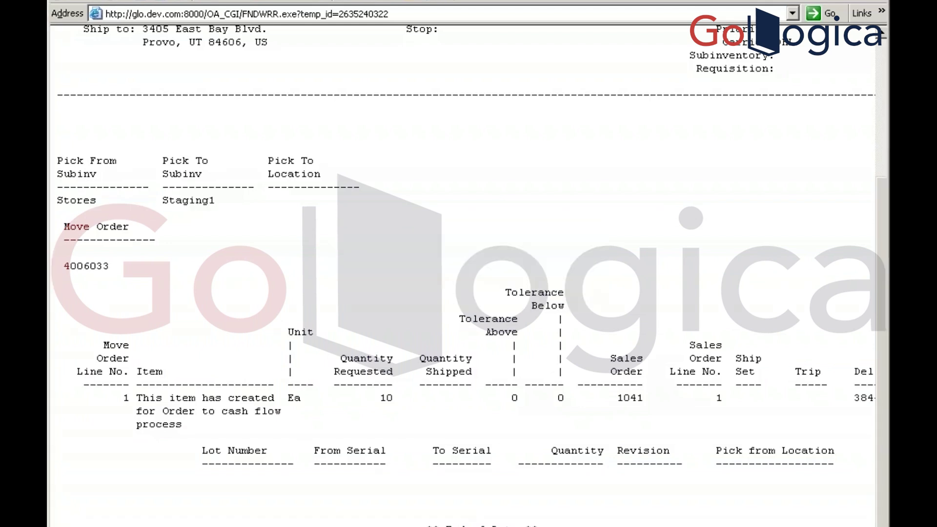
pyautogui.hotkey('alt', 'Tab')
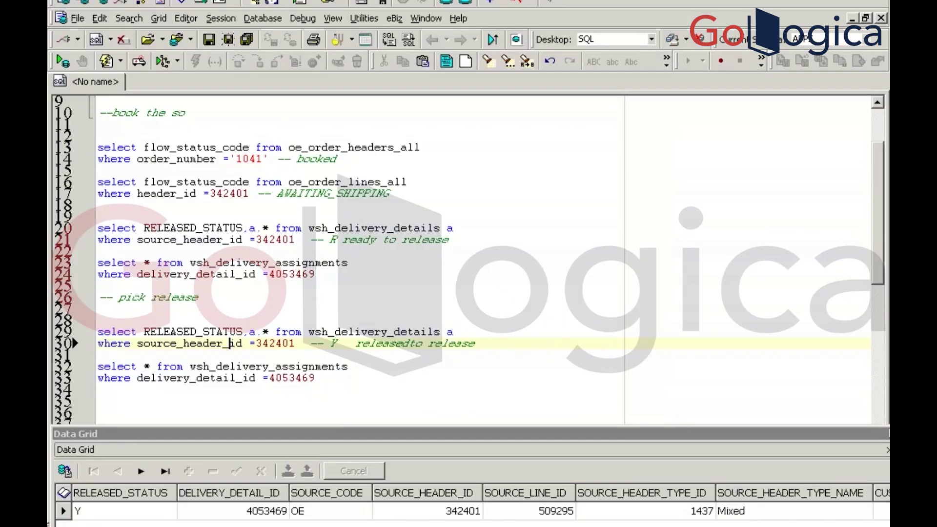
pyautogui.click(326, 393)
pyautogui.press('Return')
pyautogui.write('select * from mt')
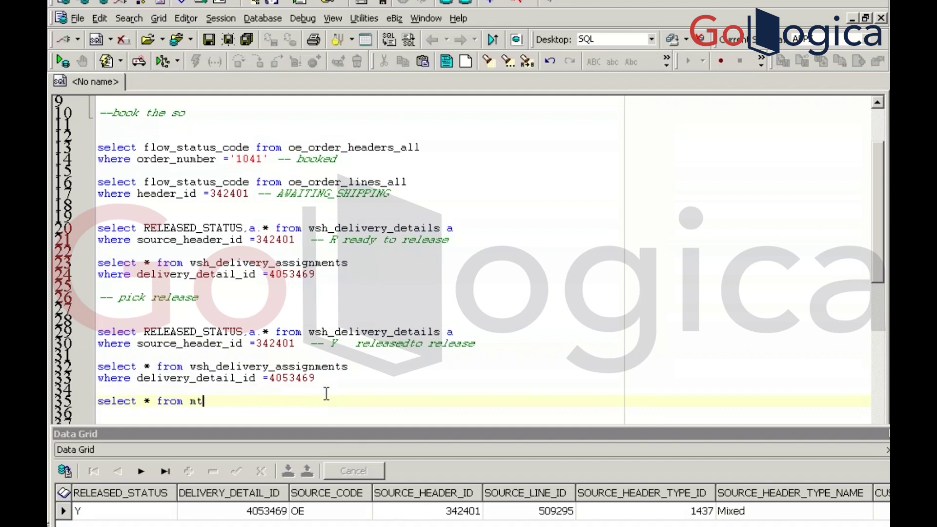
pyautogui.write('l_txn_request')
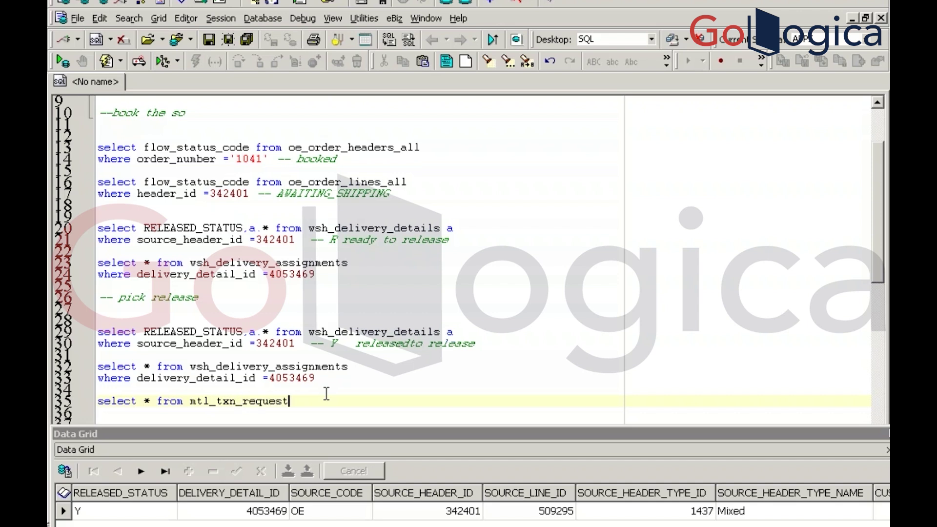
pyautogui.write('_headers')
pyautogui.press('F9')
pyautogui.press('Return')
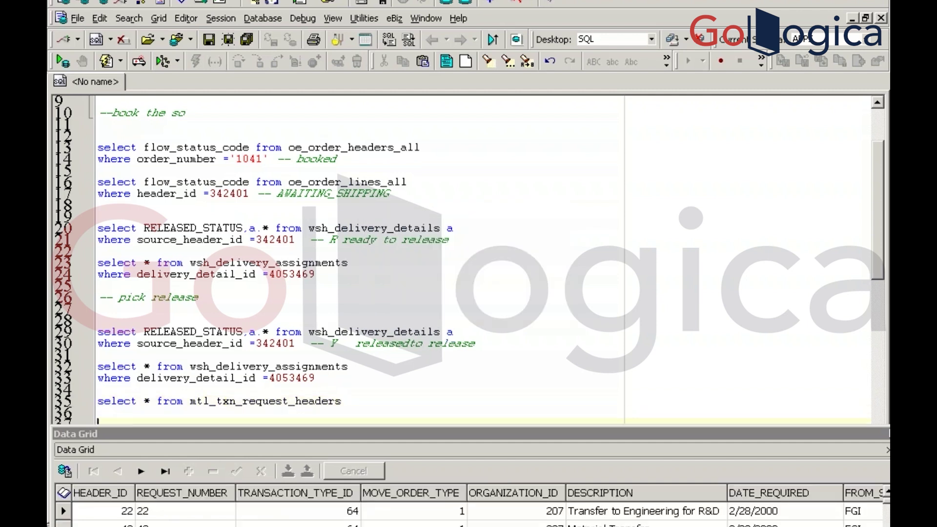
# Add the query "select * from mtl_txn_request_lines" below the headers query and run it
pyautogui.write('select * from')
pyautogui.scroll(-1, 483, 259)
pyautogui.scroll(-7, 254, 346)
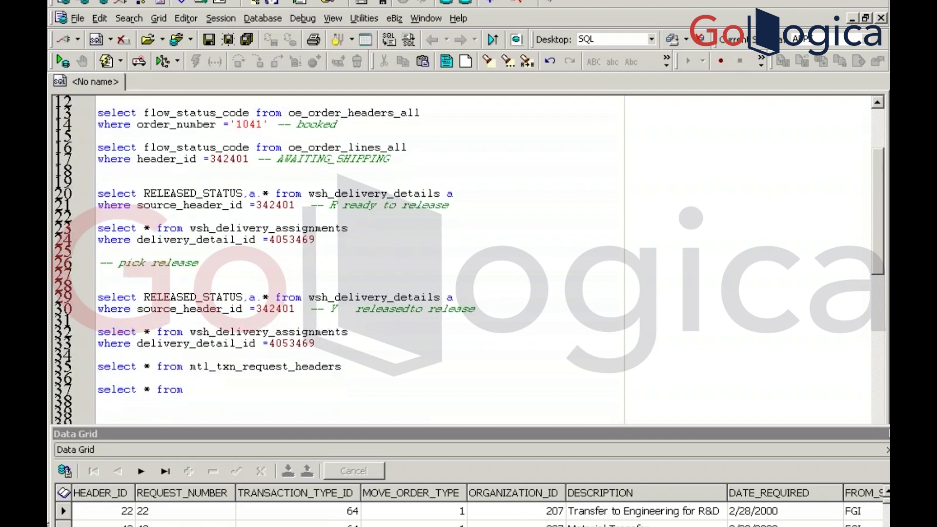
pyautogui.click(190, 332)
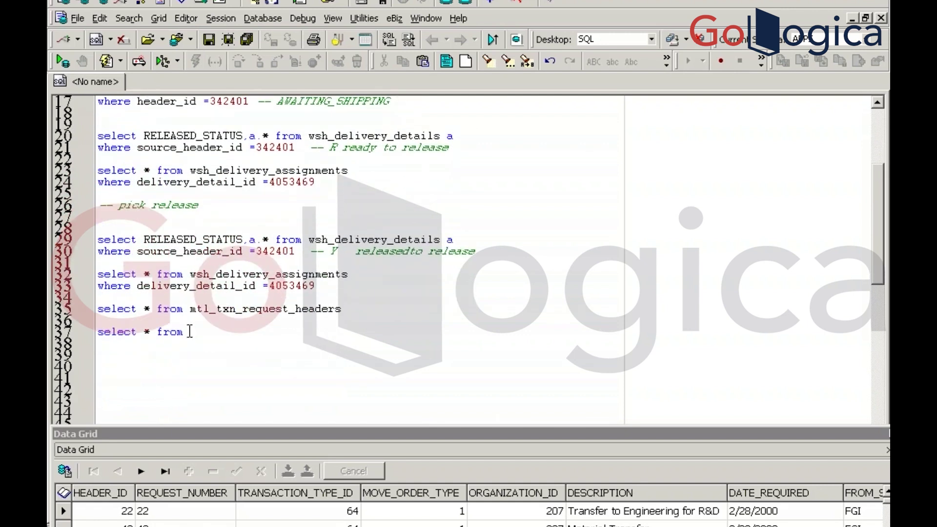
pyautogui.write('mtl_txn_reque')
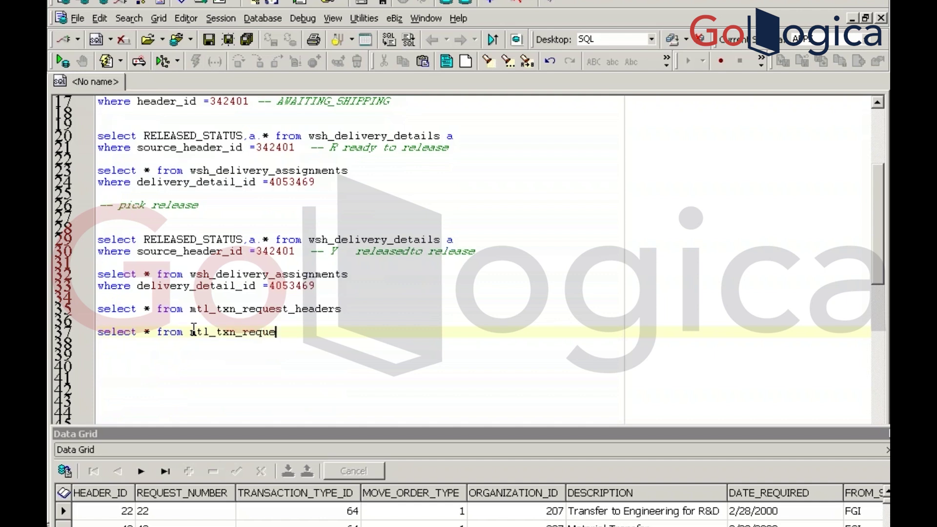
pyautogui.write('st_lines')
pyautogui.press('F9')
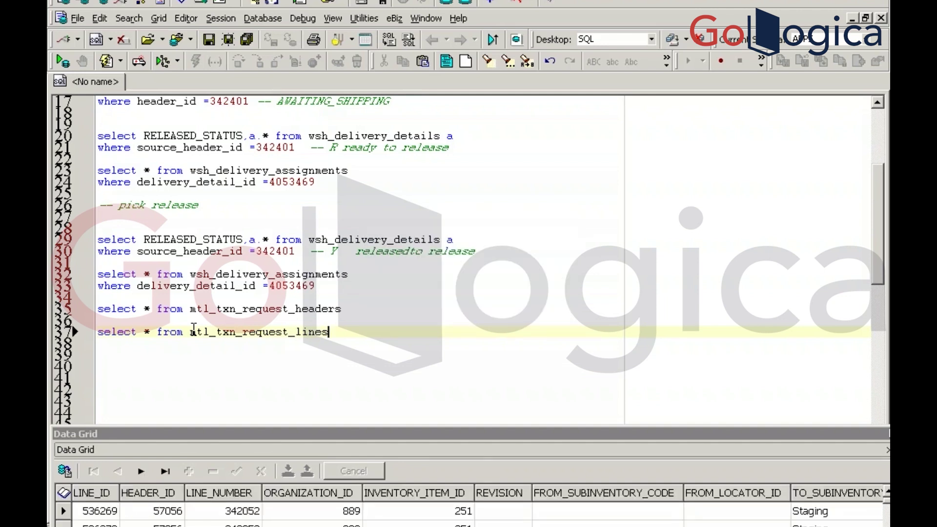
# Add a where condition to the mtl_txn_request_headers query matching request_number to the pick slip's move order number, and run it
pyautogui.click(348, 309)
pyautogui.press('F9')
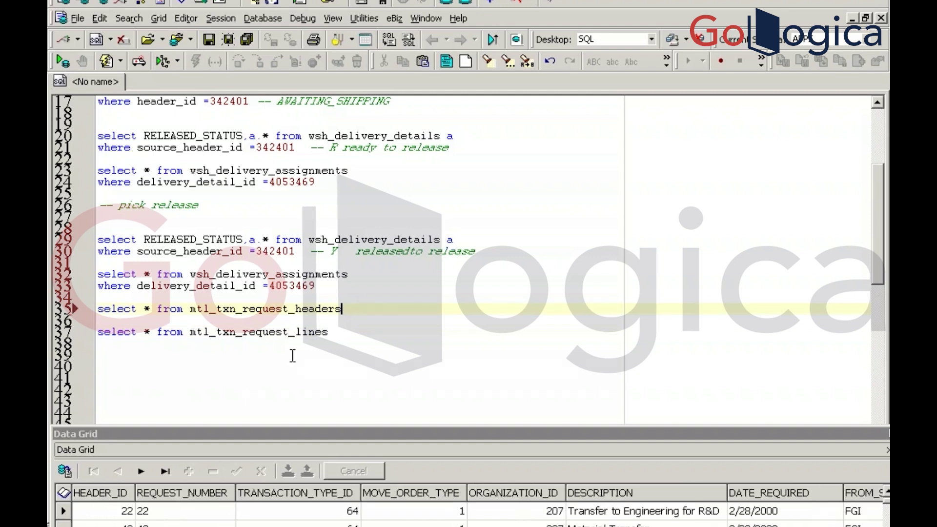
pyautogui.press('Return')
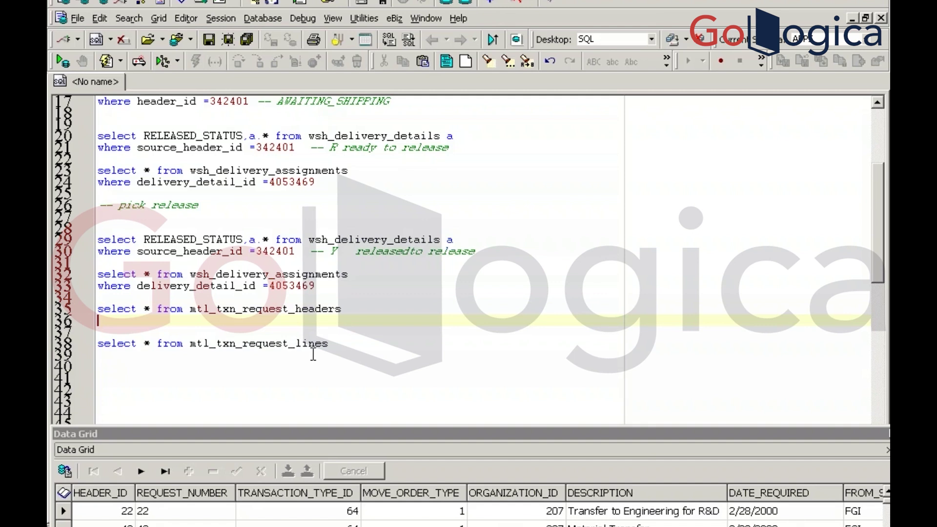
pyautogui.write('where reque')
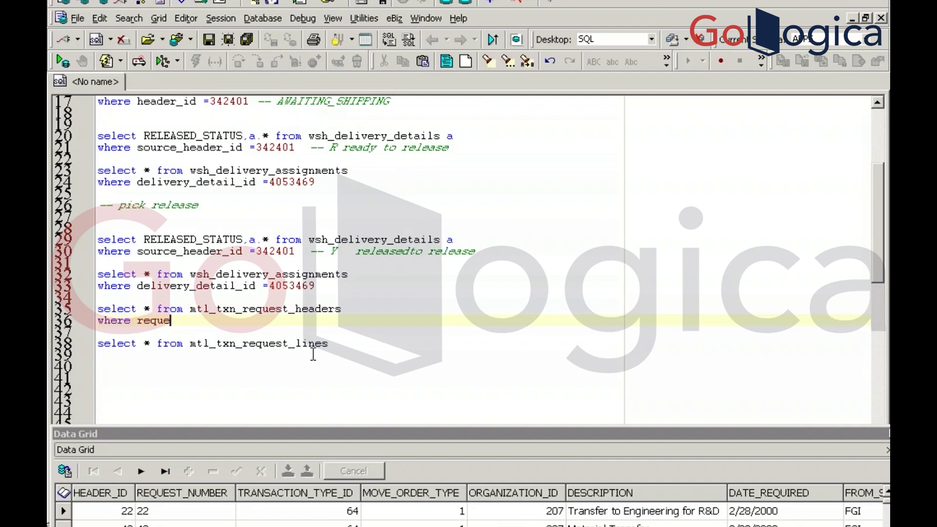
pyautogui.write('st_number =')
pyautogui.write('4006033')
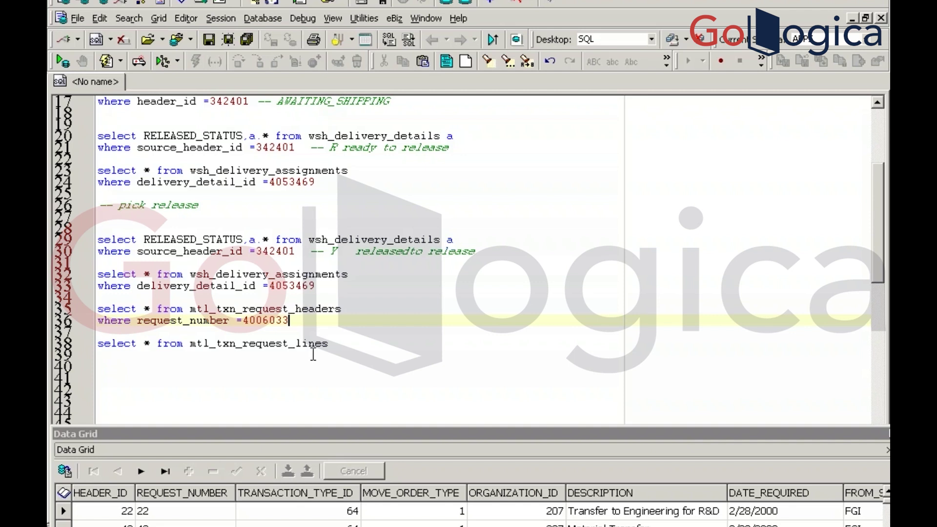
pyautogui.press('F9')
pyautogui.press('Return')
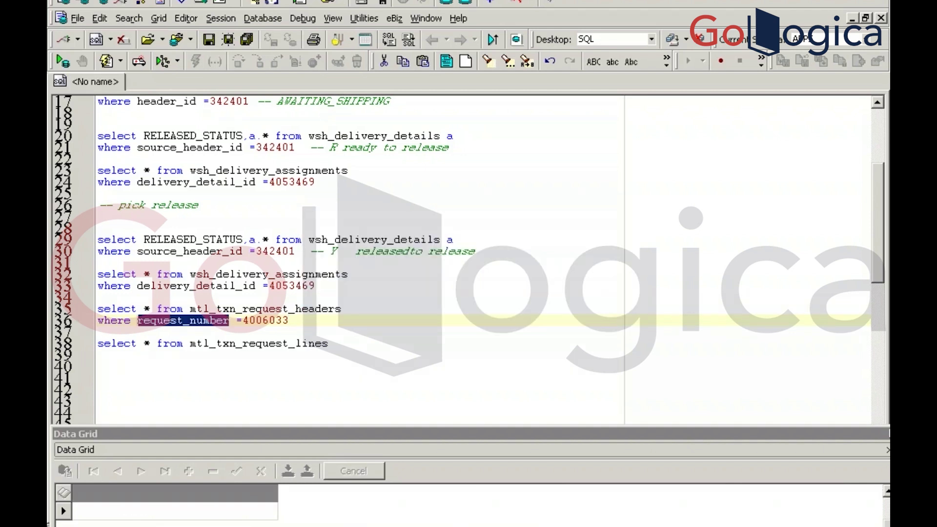
# Enclose the request_number value in the mtl_txn_request_headers query in single quotes and rerun the query
pyautogui.click(290, 320)
pyautogui.write("'")
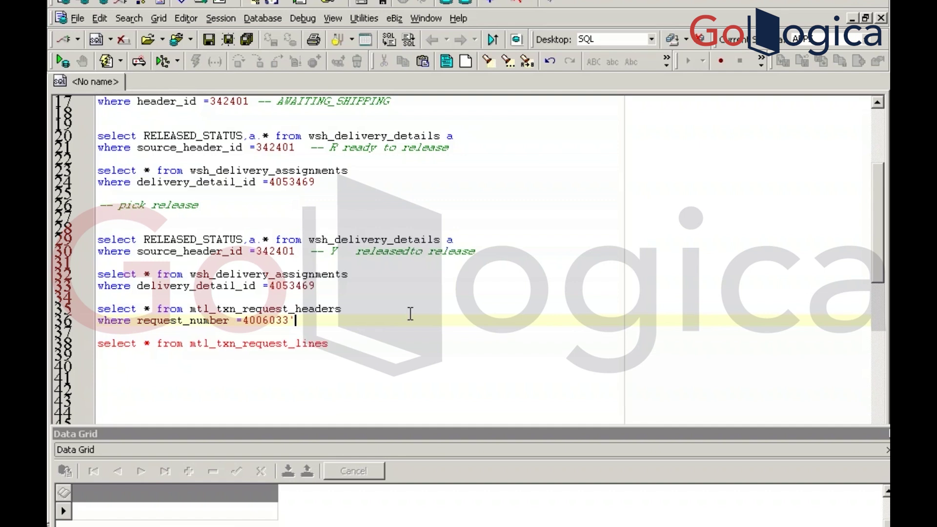
pyautogui.click(247, 319)
pyautogui.click(242, 321)
pyautogui.write("'")
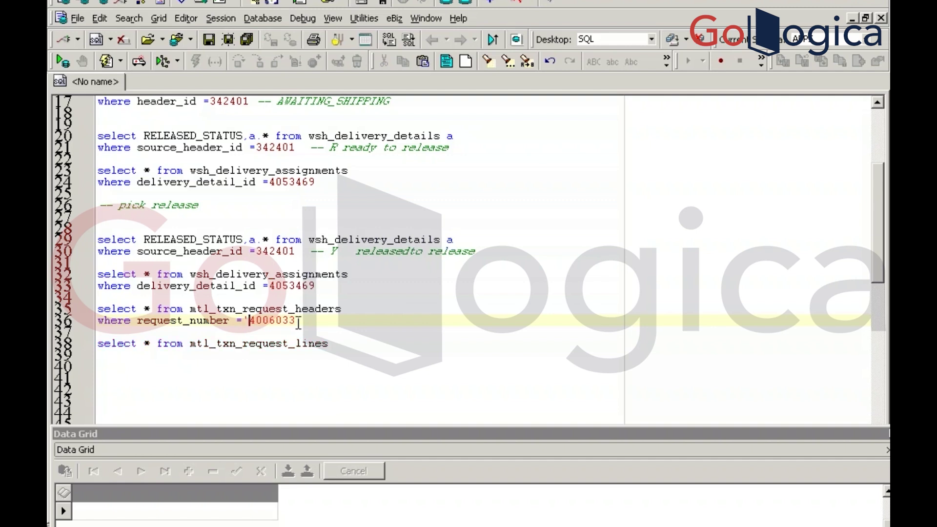
pyautogui.press('F9')
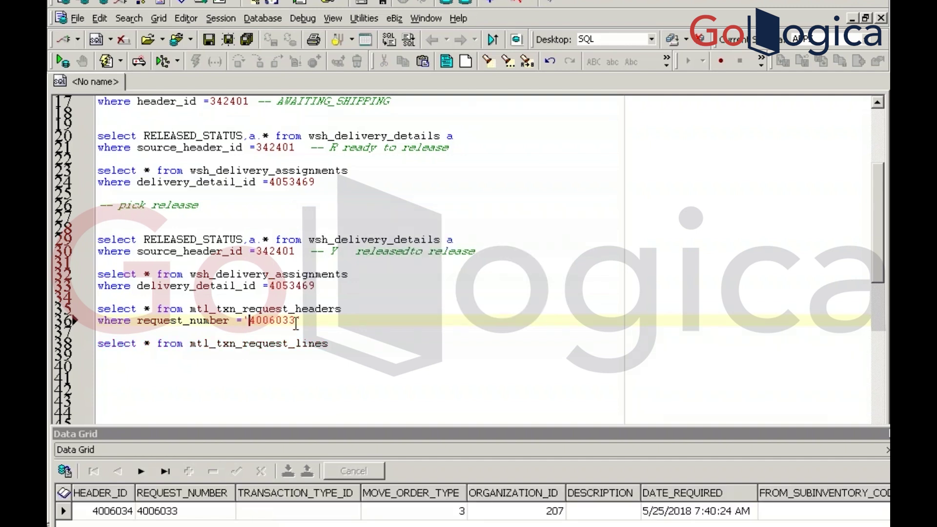
# Switch to the pick slip report to check its move order number against the query, and return to Toad
pyautogui.hotkey('alt', 'Tab')
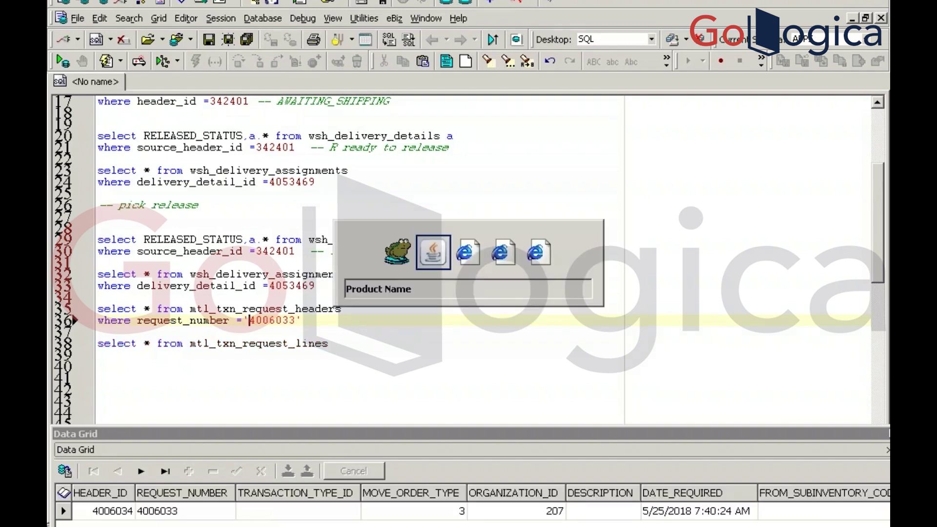
pyautogui.hotkey('alt', 'Tab')
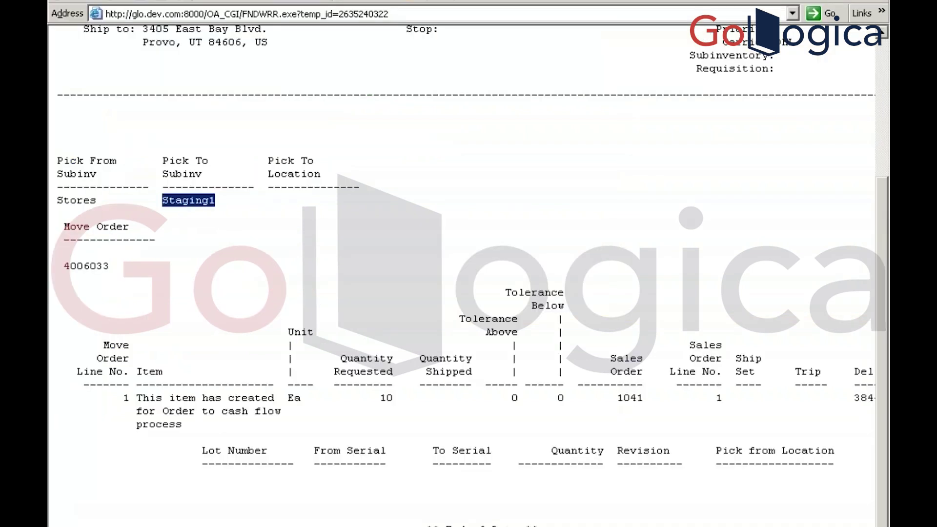
pyautogui.click(86, 272)
pyautogui.doubleClick(86, 271)
pyautogui.hotkey('alt', 'Tab')
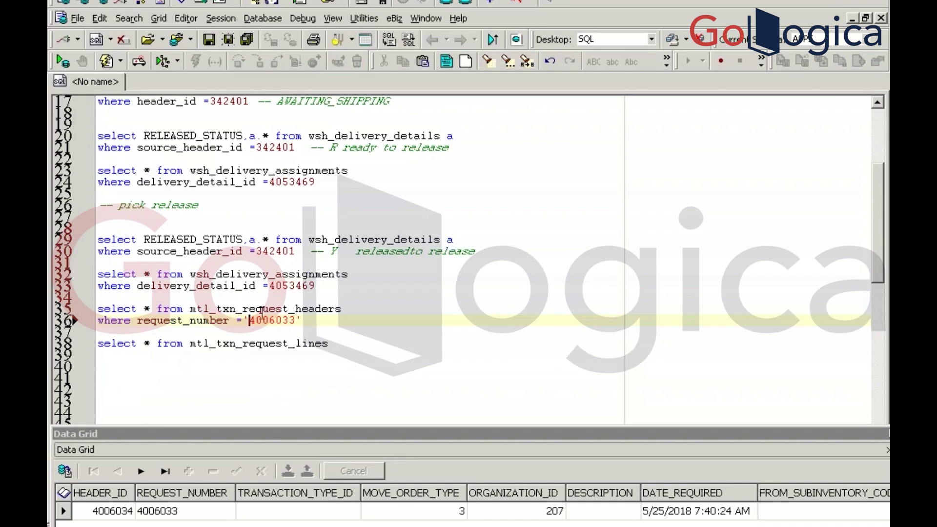
# Add "where header_id =4006034" to the mtl_txn_request_lines query using the header ID copied from the headers result, run it and check the TO_SUBINVENTORY_CODE value
pyautogui.click(90, 516)
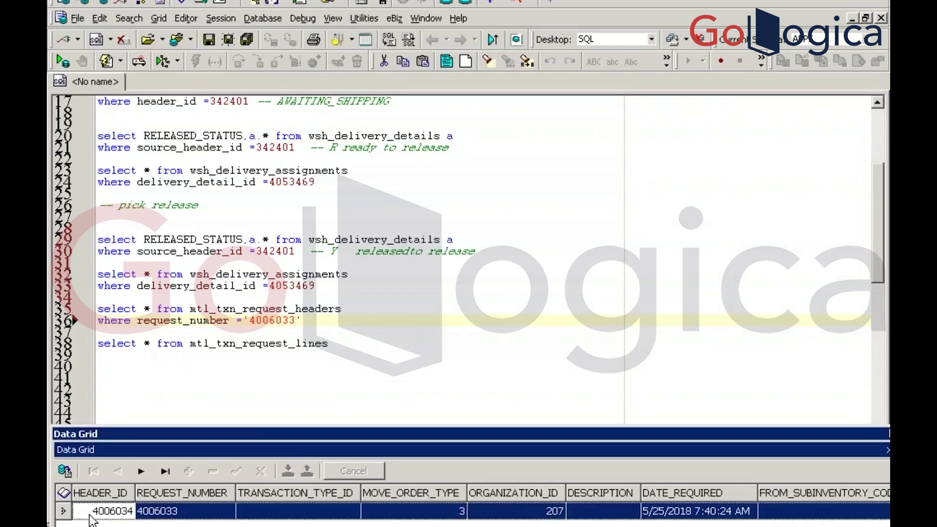
pyautogui.click(90, 516)
pyautogui.hotkey('ctrl', 'c')
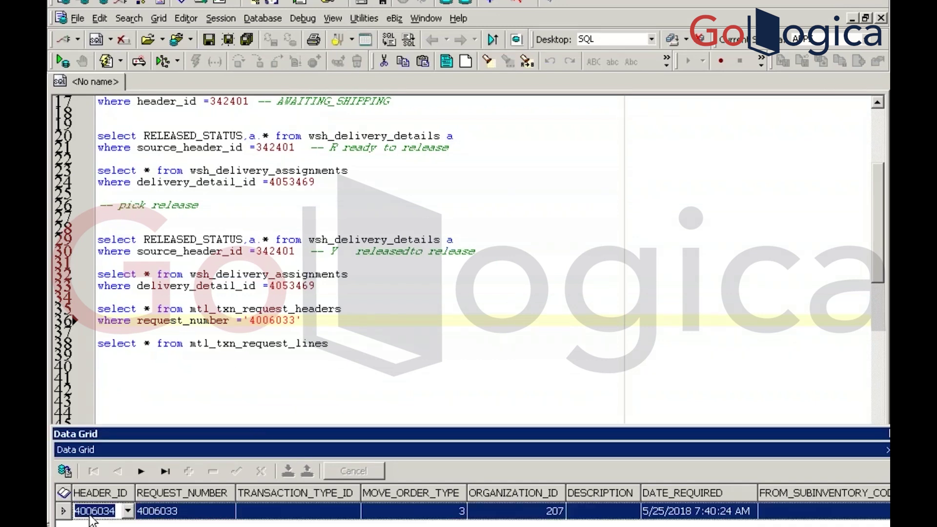
pyautogui.click(337, 336)
pyautogui.click(330, 343)
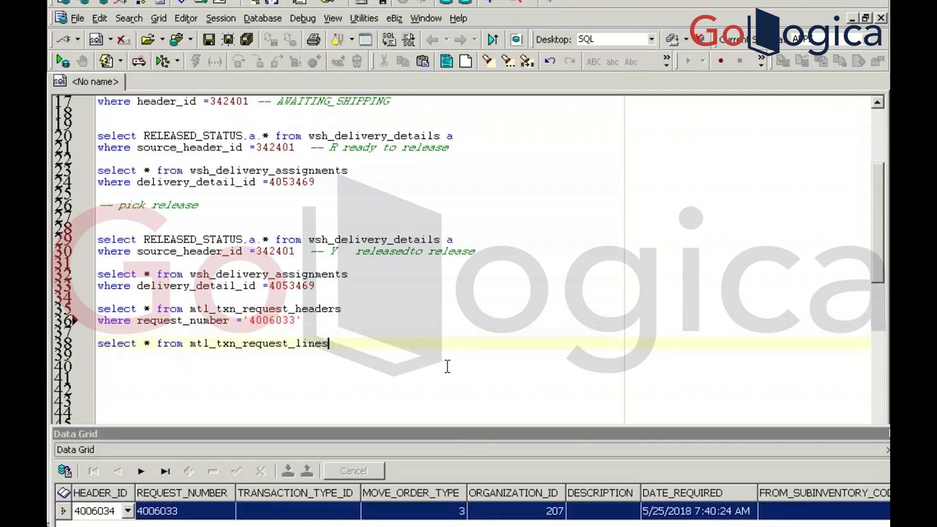
pyautogui.press('Return')
pyautogui.write('where header_id =')
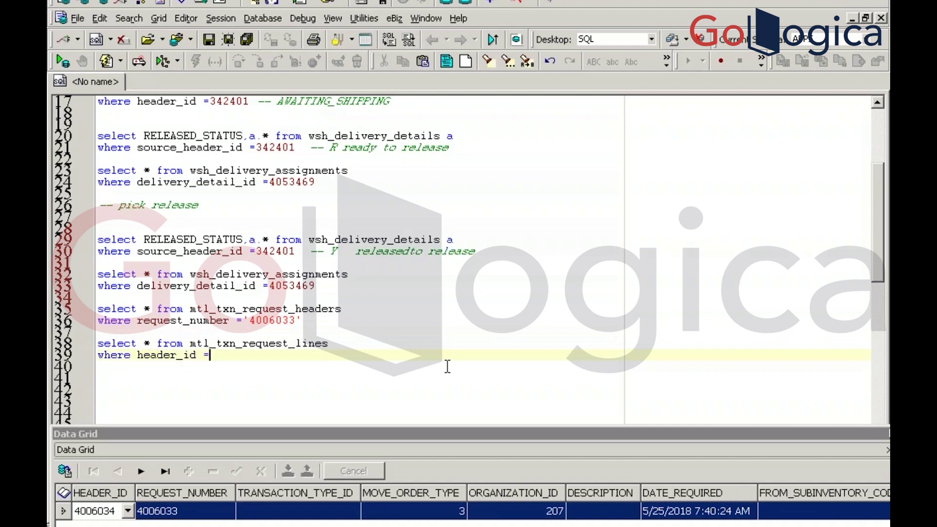
pyautogui.hotkey('ctrl', 'v')
pyautogui.press('F9')
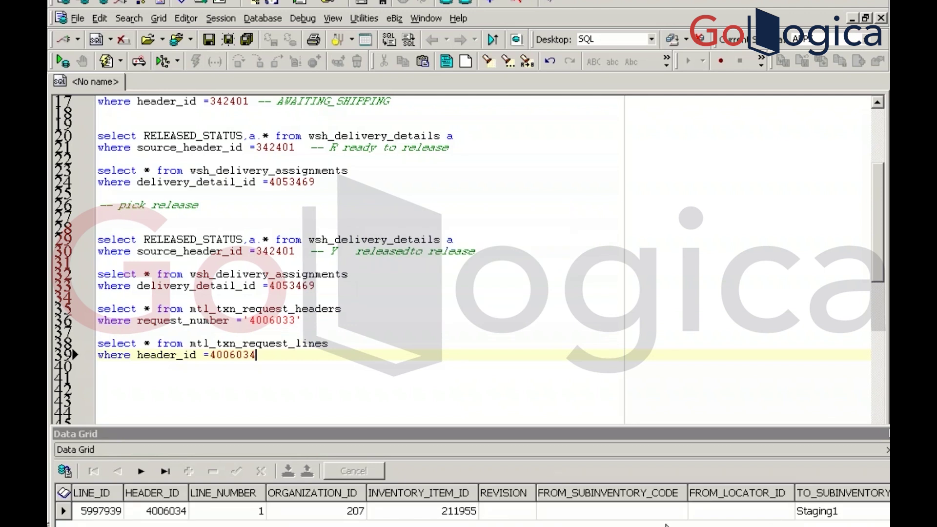
pyautogui.click(811, 512)
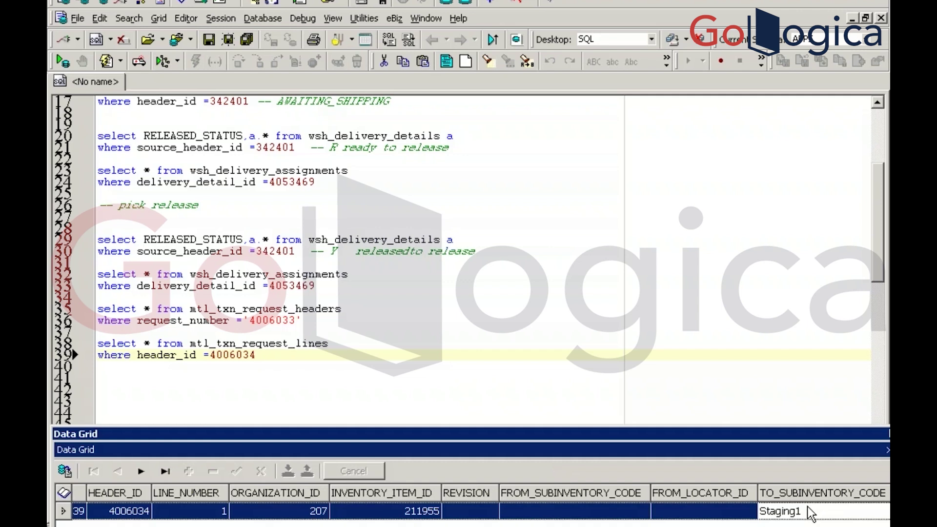
pyautogui.press('F6')
# Switch to Oracle Applications and close the Requests and Release Sales Orders For Picking windows
pyautogui.hotkey('alt', 'Tab')
pyautogui.hotkey('alt', 'Tab')
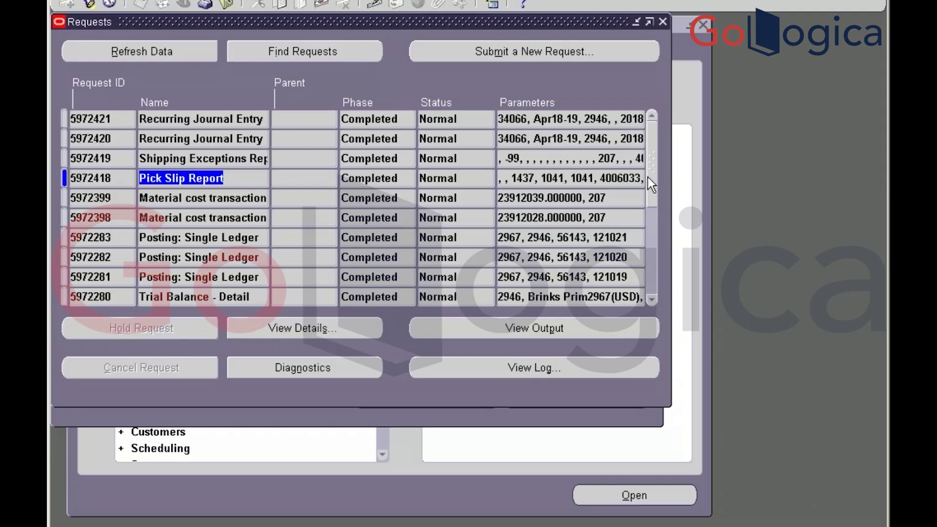
pyautogui.click(662, 21)
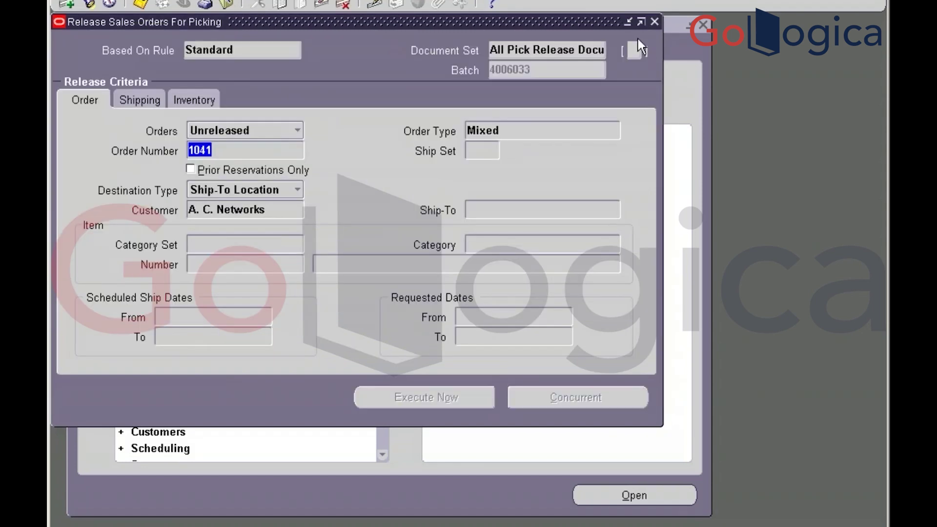
pyautogui.click(655, 21)
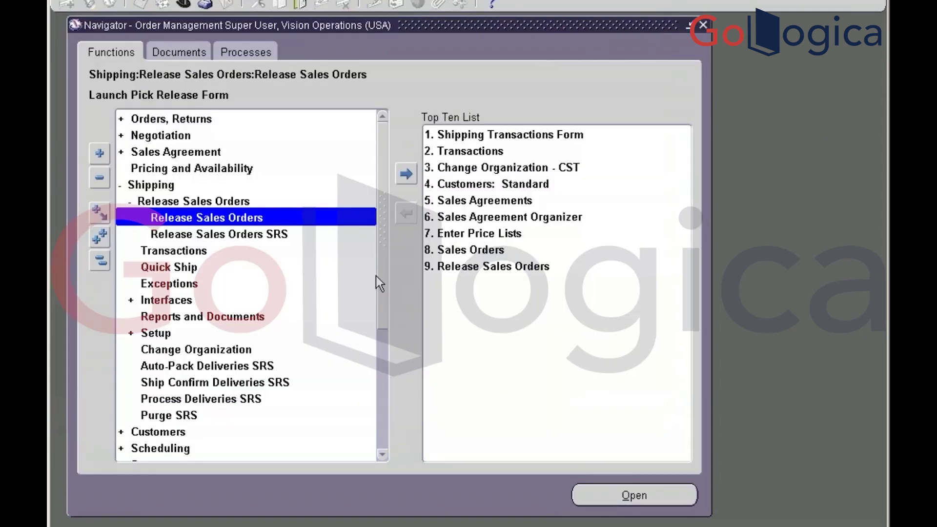
# Open the Move Orders form for organization M1 Seattle Manufacturing and put it in query mode
pyautogui.hotkey('ctrl', 'l')
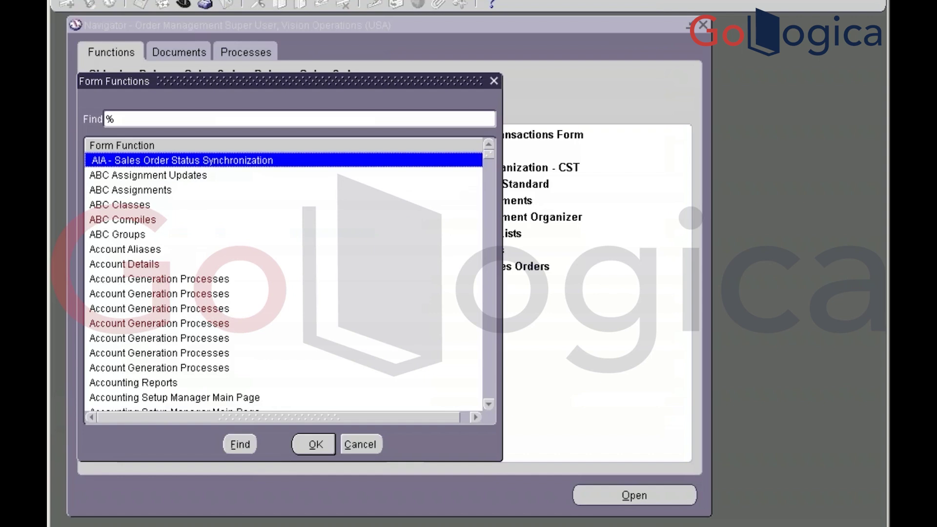
pyautogui.write('move')
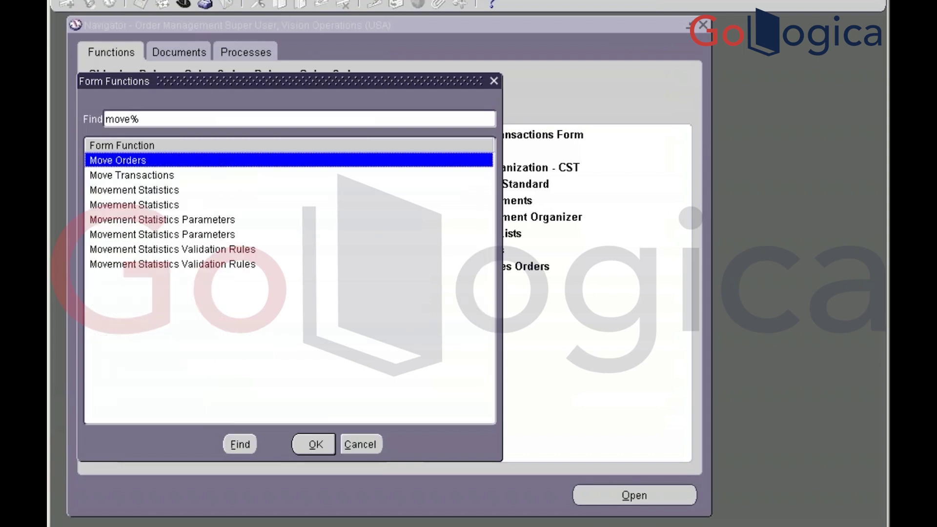
pyautogui.press('Return')
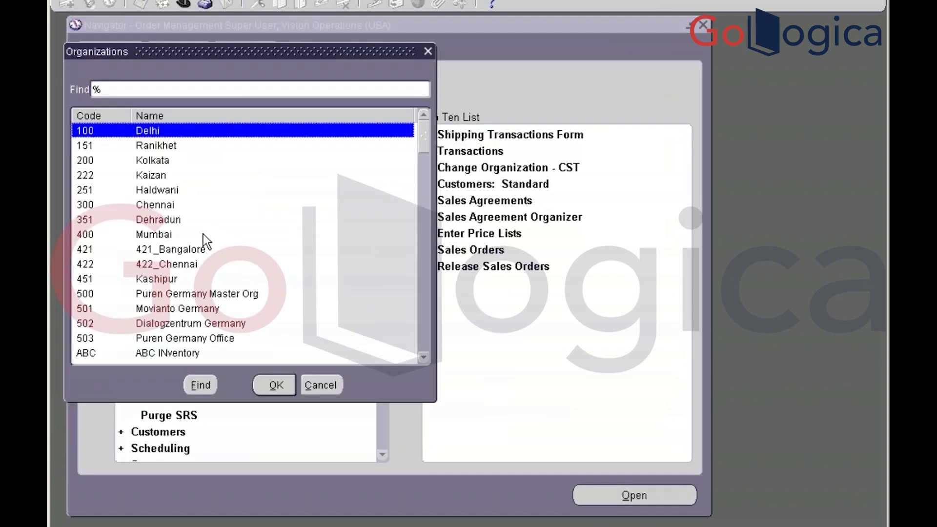
pyautogui.write('m')
pyautogui.click(203, 234)
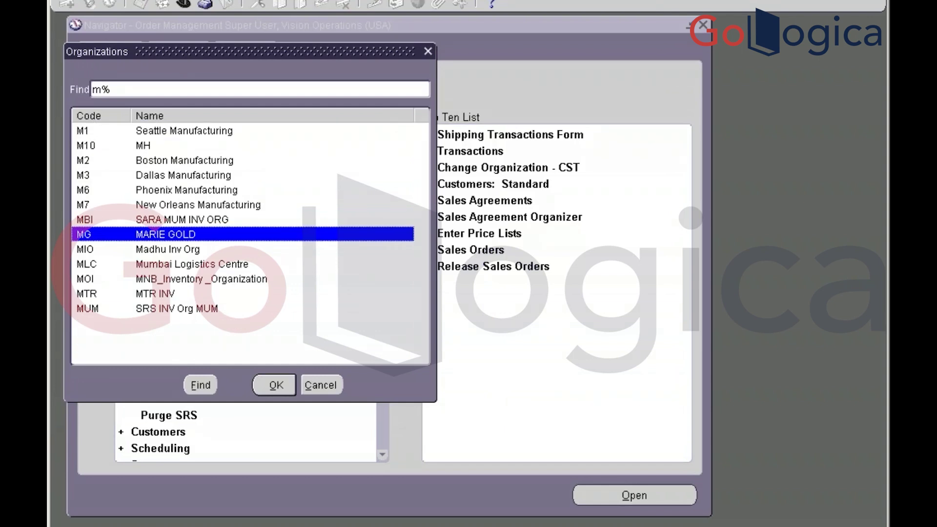
pyautogui.click(177, 130)
pyautogui.click(266, 379)
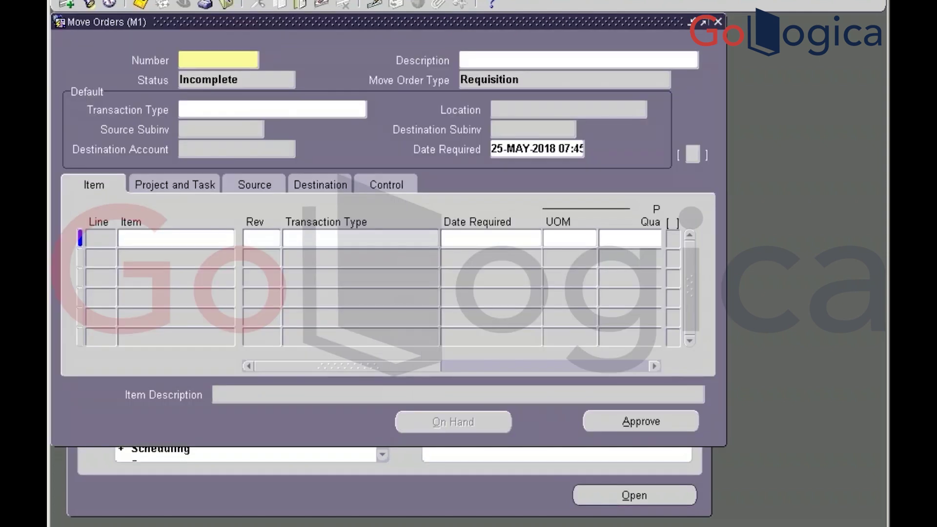
pyautogui.press('F11')
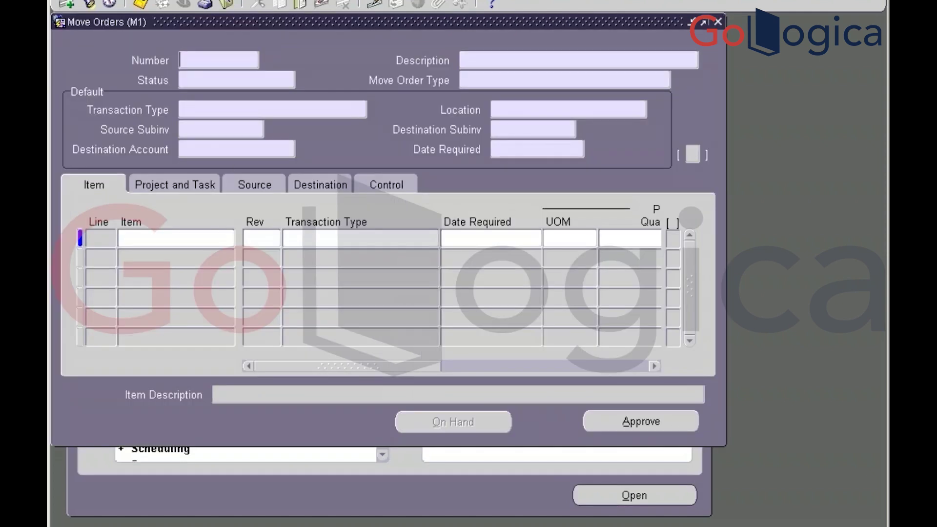
pyautogui.write('4006034')
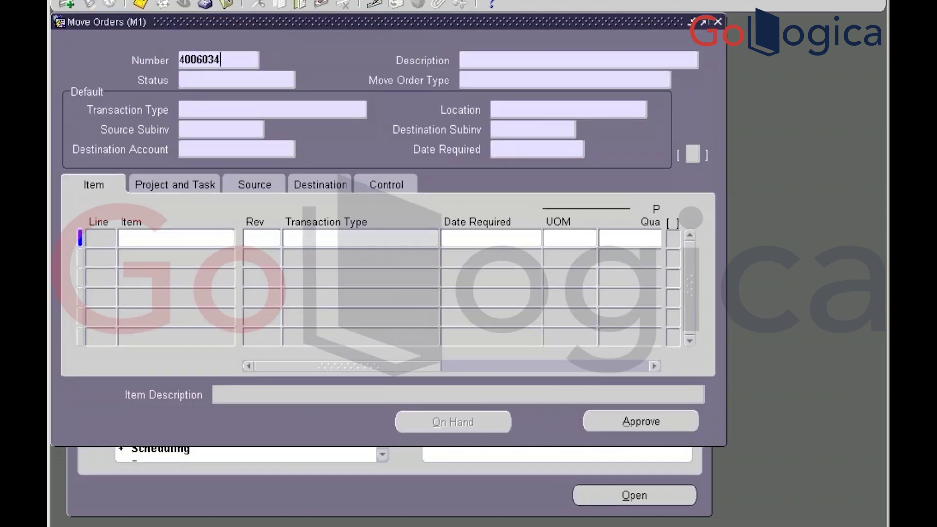
pyautogui.hotkey('shift', 'Home')
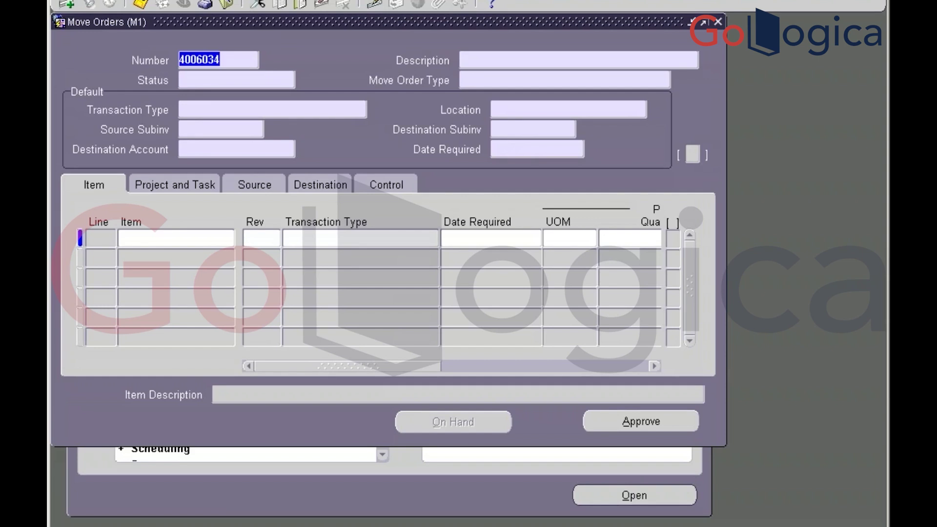
pyautogui.press('BackSpace')
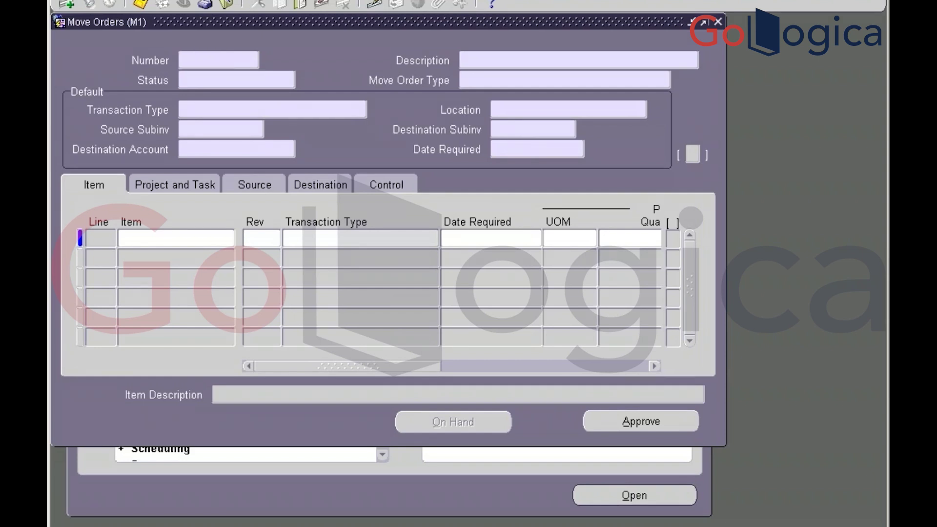
# Copy the request_number value from the Toad headers query into the Move Orders Number field and execute the form query
pyautogui.hotkey('alt', 'Tab')
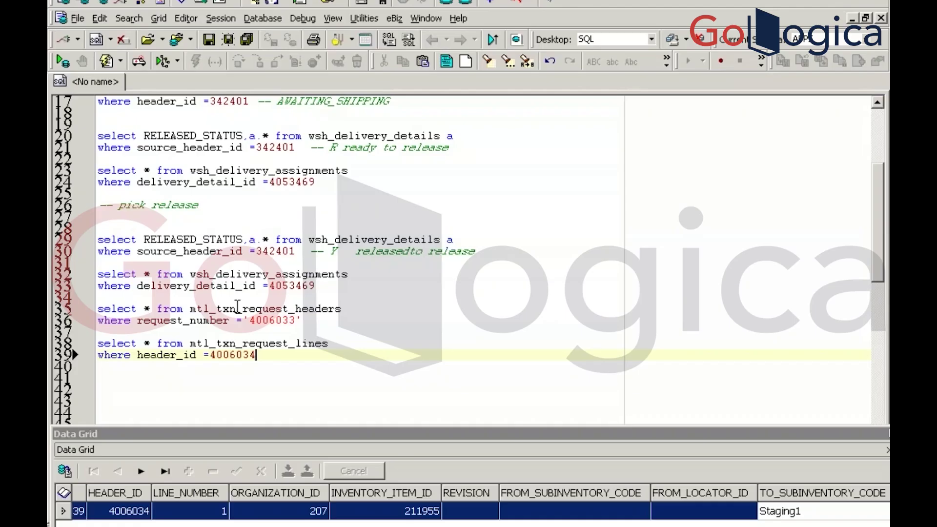
pyautogui.click(270, 322)
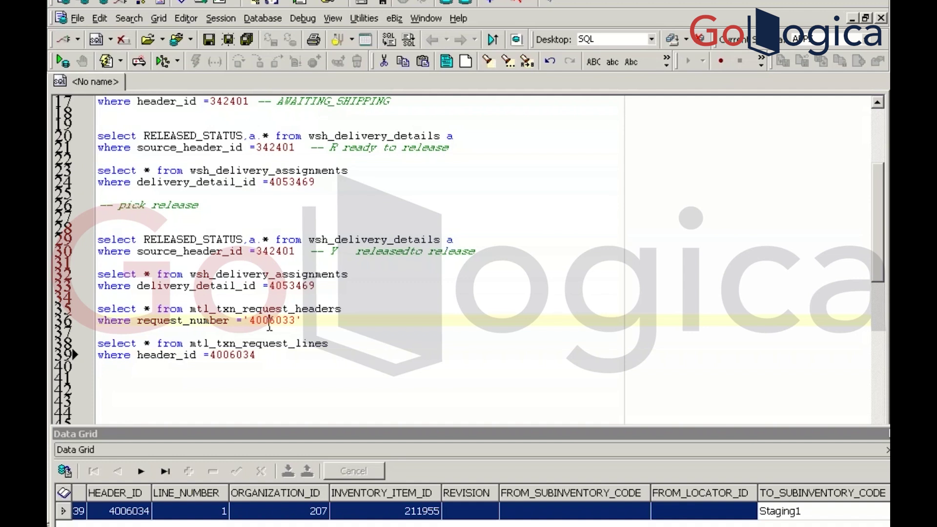
pyautogui.doubleClick(269, 322)
pyautogui.hotkey('ctrl', 'c')
pyautogui.hotkey('alt', 'Tab')
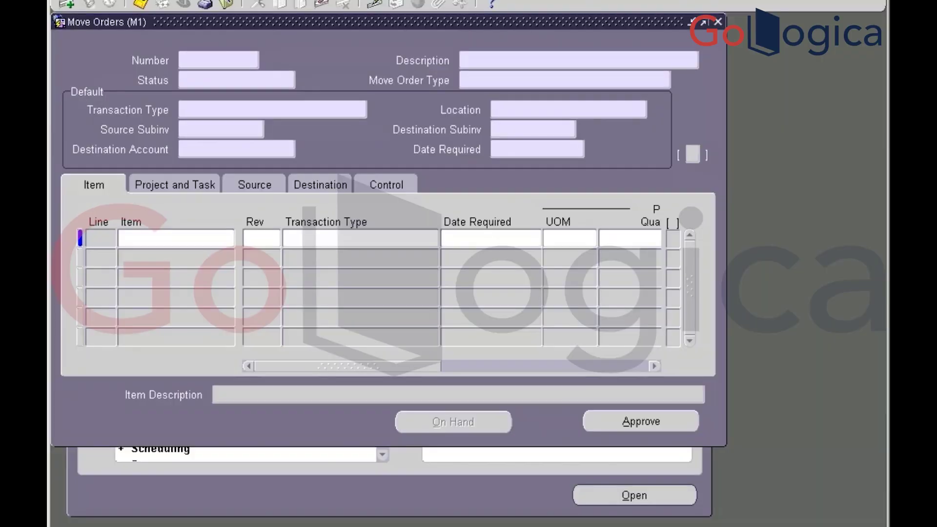
pyautogui.hotkey('ctrl', 'v')
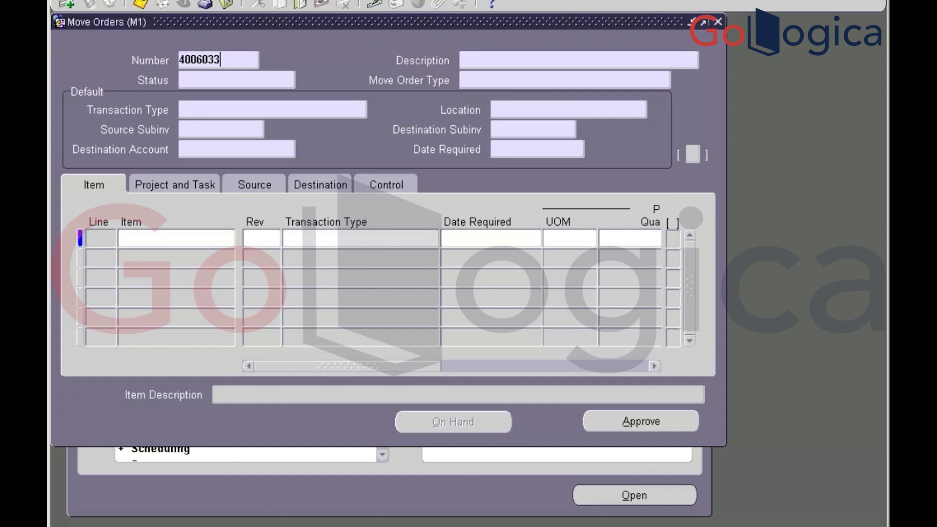
pyautogui.hotkey('ctrl', 'F11')
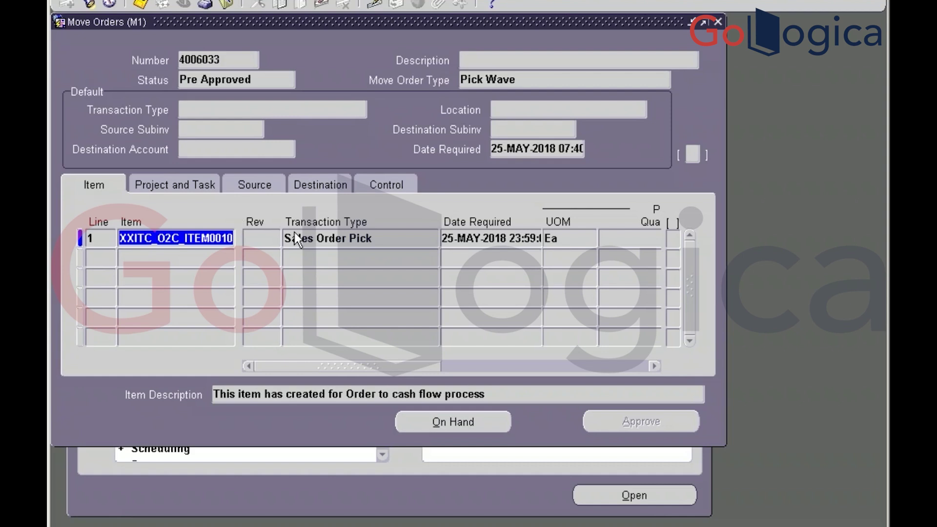
# Examine the move order line's transaction type and its source and destination subinventories
pyautogui.click(317, 243)
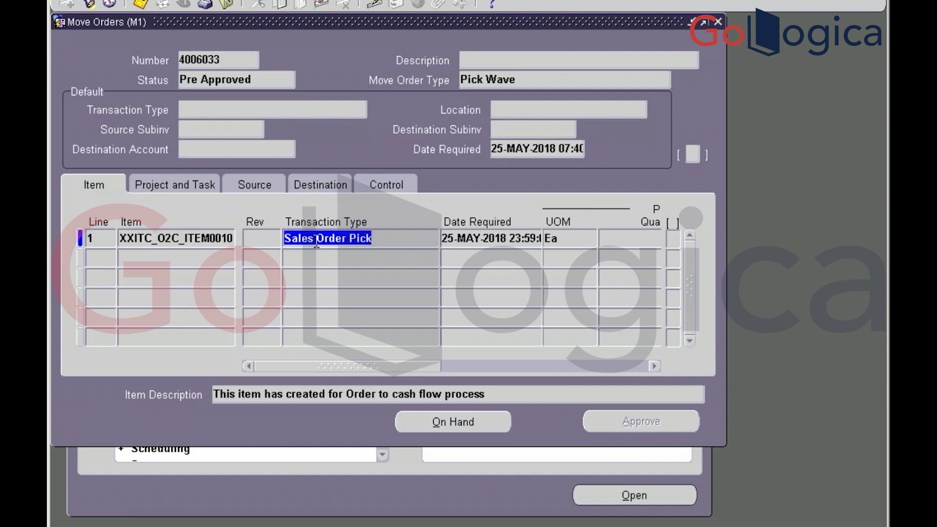
pyautogui.click(249, 187)
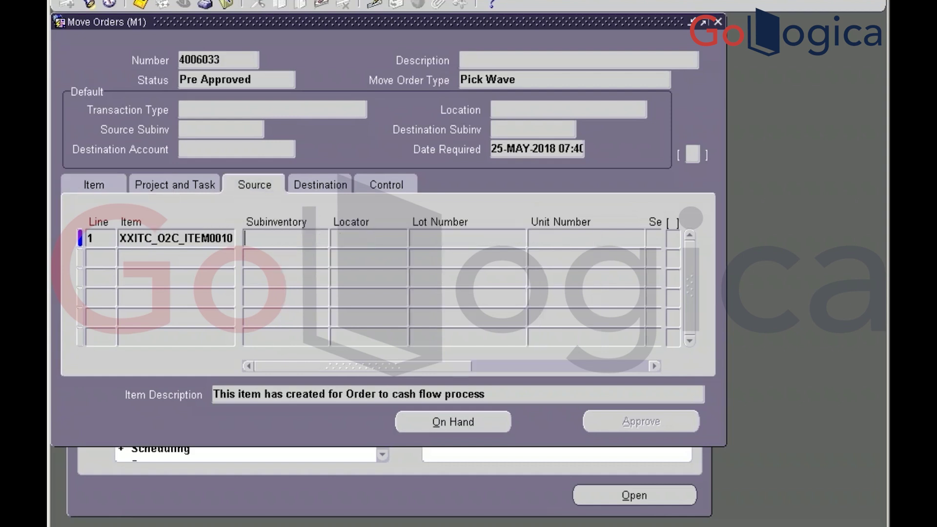
pyautogui.click(308, 182)
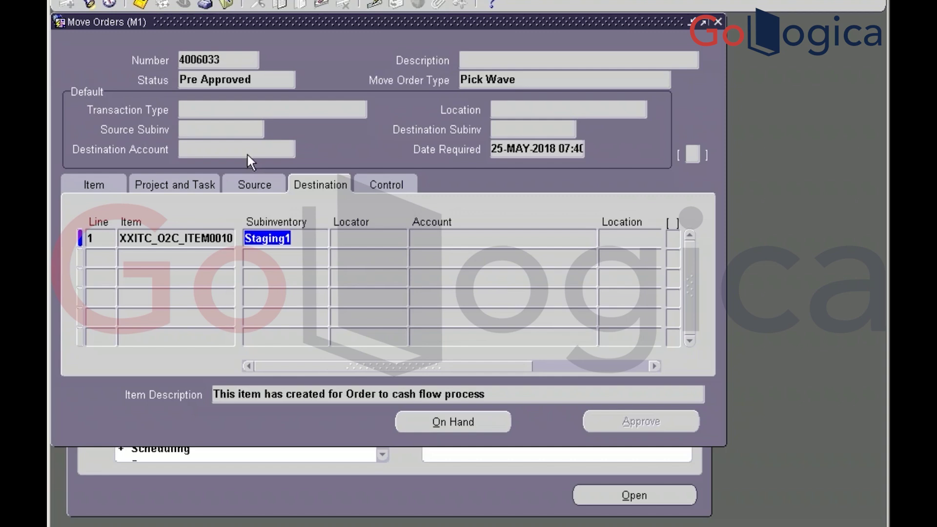
# Switch to Toad and run "select * from mtl_material_transactions" as a new query below the mtl_txn_request_lines query
pyautogui.hotkey('alt', 'Tab')
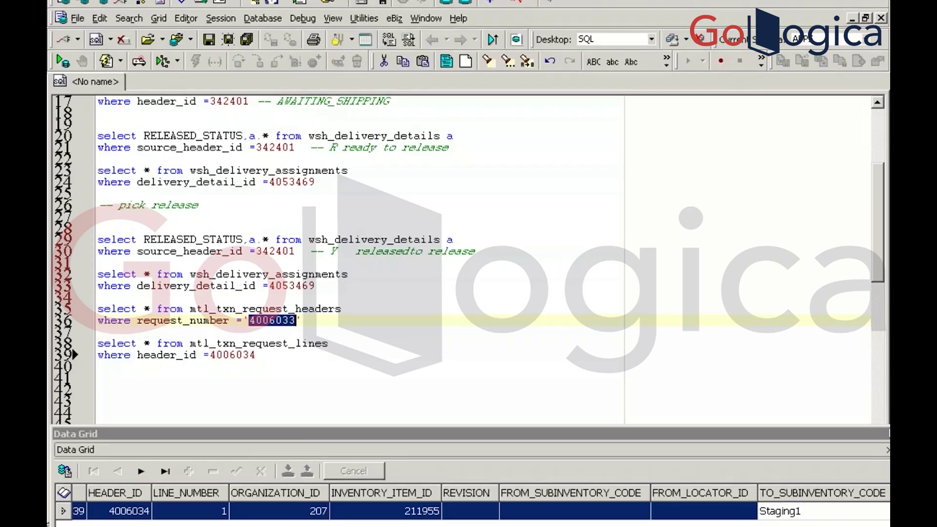
pyautogui.click(270, 362)
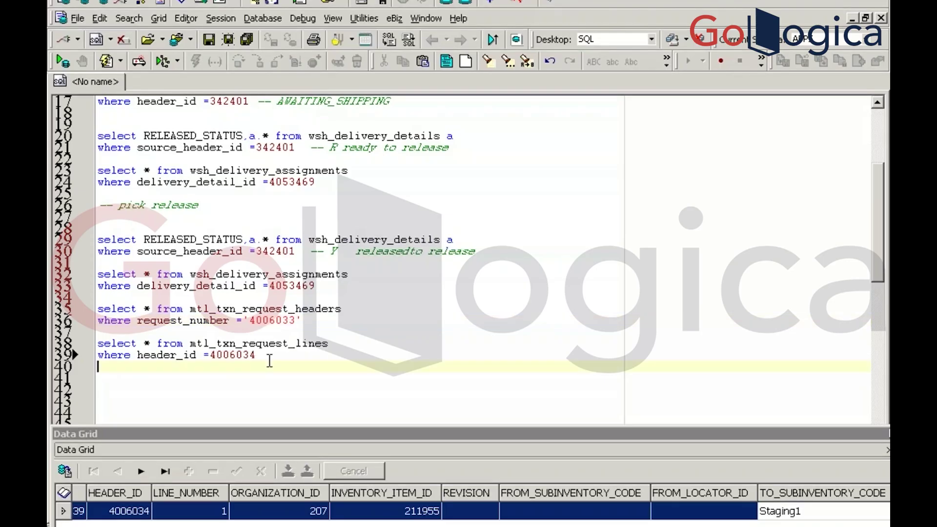
pyautogui.press('Return')
pyautogui.write('select * from ')
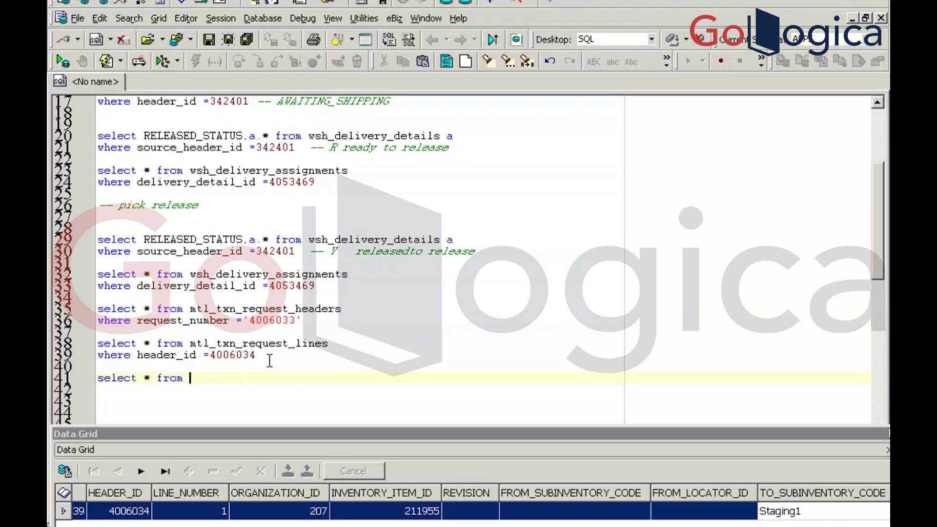
pyautogui.write('mtl_material_tra')
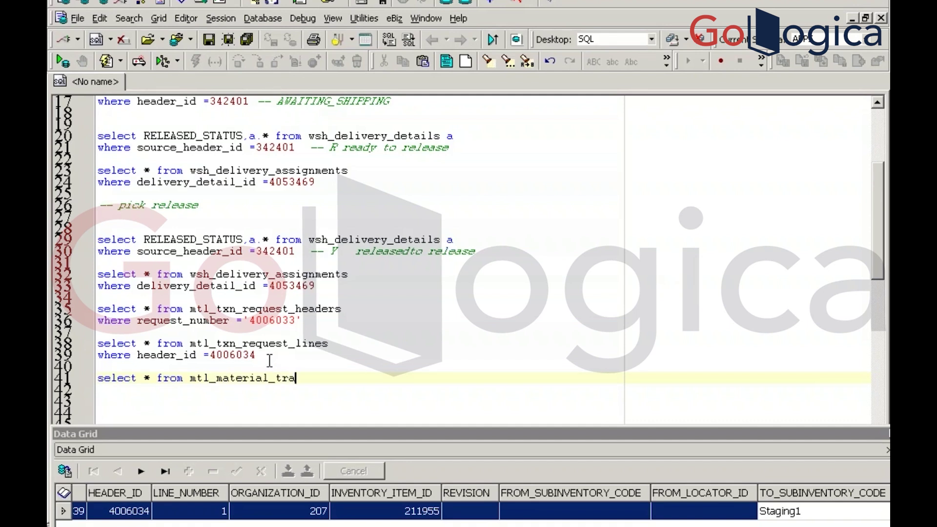
pyautogui.write('nsactions')
pyautogui.press('F9')
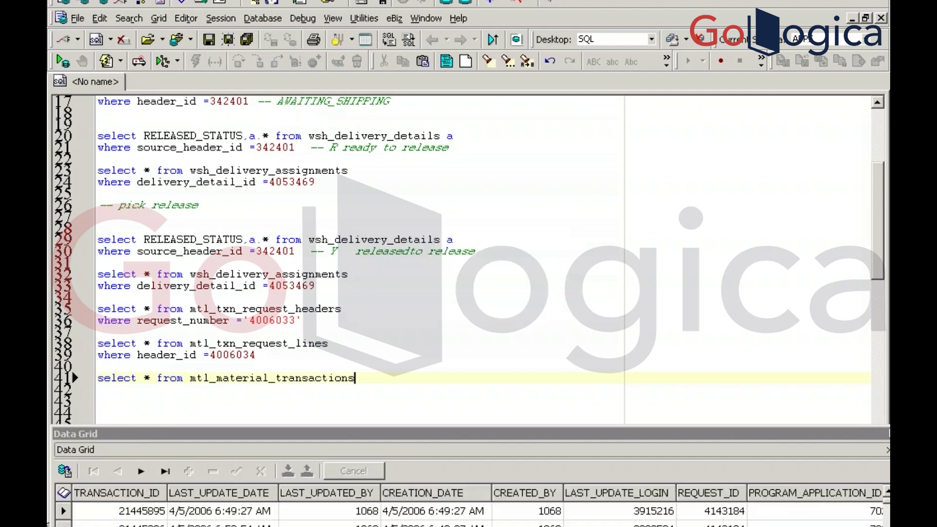
# Examine the material transactions result columns through to the inventory item, organization and subinventory fields
pyautogui.click(341, 525)
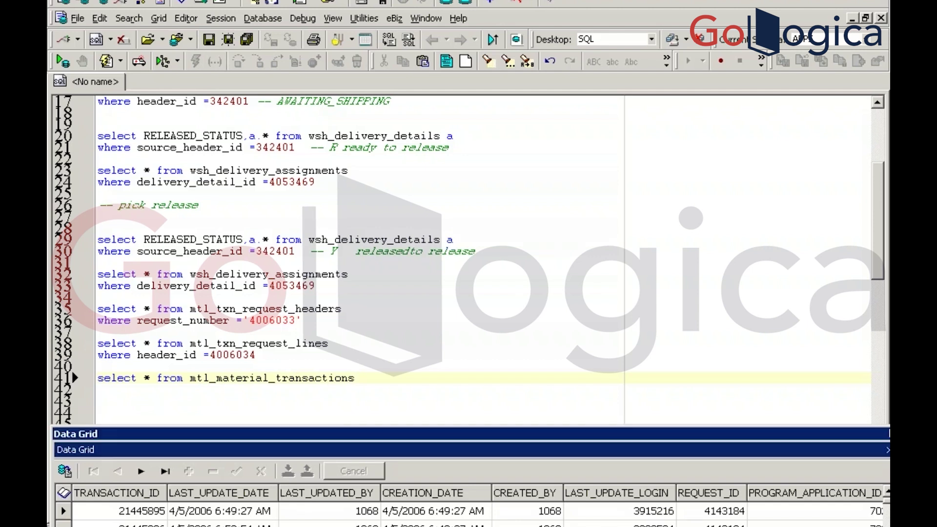
pyautogui.press('Right')
pyautogui.press('Right')
pyautogui.press('Right')
pyautogui.press('Right')
pyautogui.press('Right')
pyautogui.press('Right')
pyautogui.press('Right')
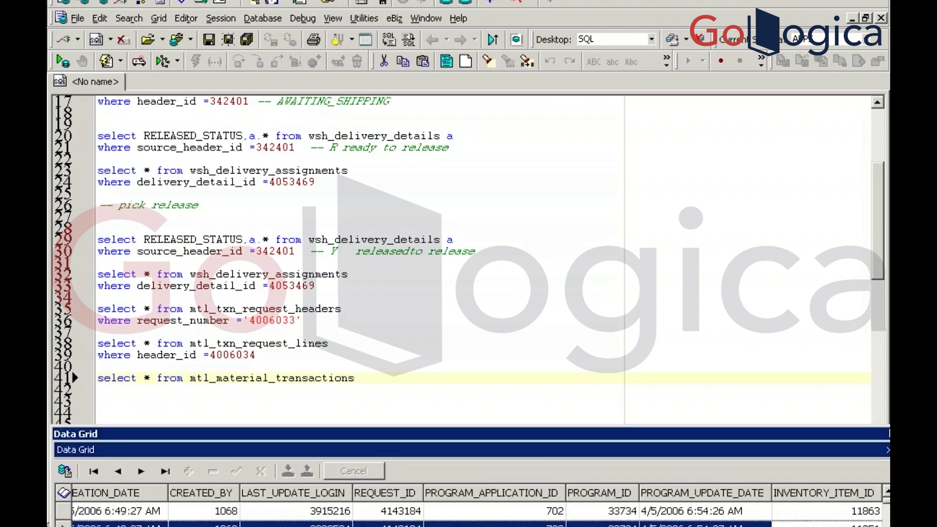
pyautogui.press('Right')
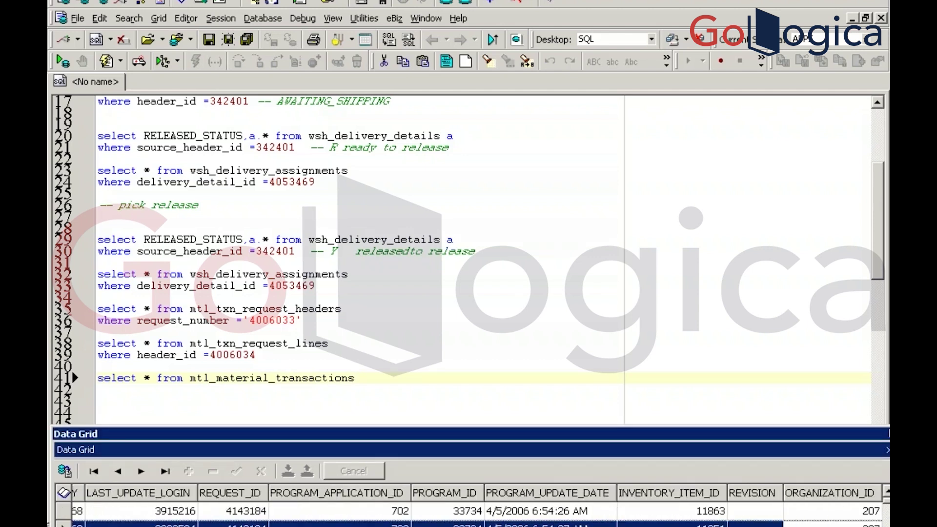
pyautogui.press('Right')
pyautogui.press('Right')
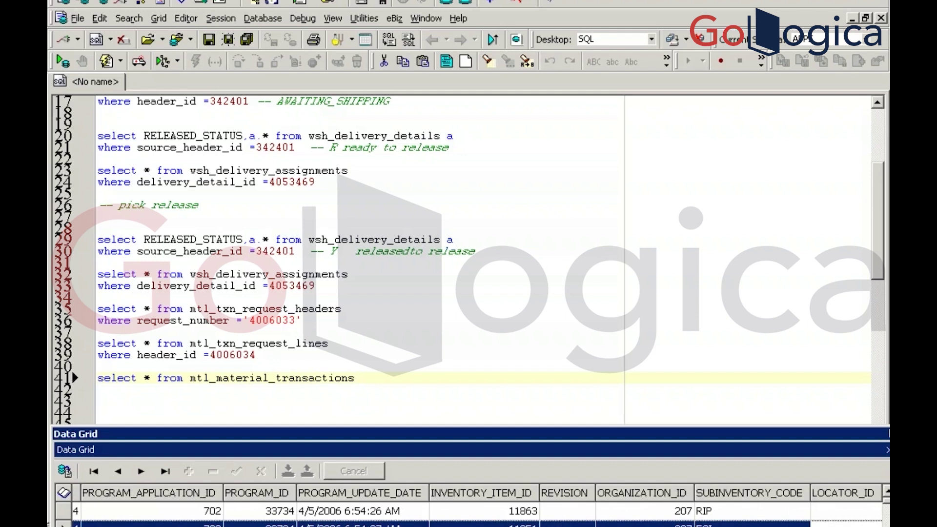
pyautogui.click(464, 513)
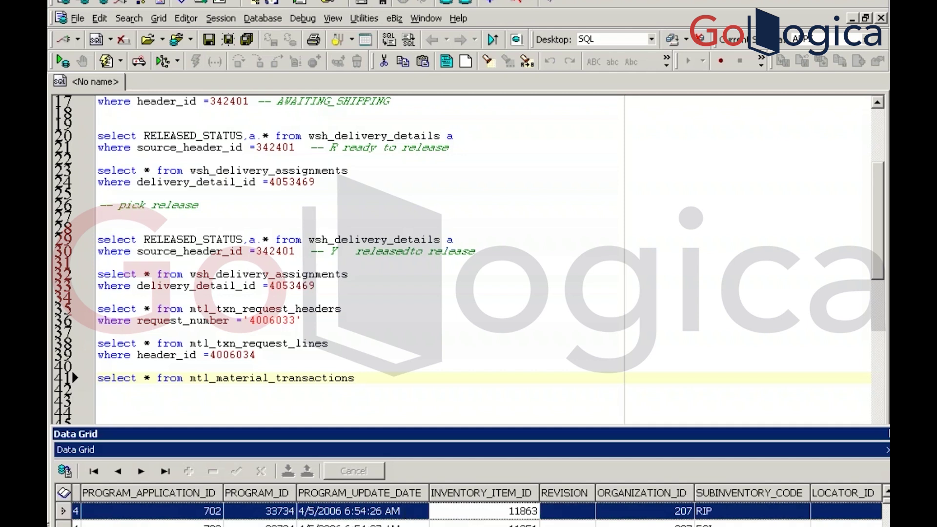
pyautogui.click(156, 522)
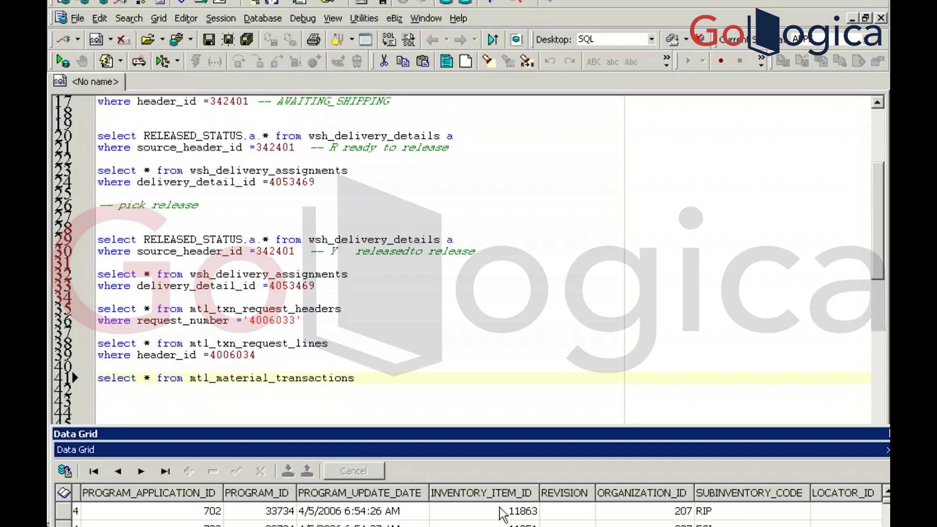
pyautogui.click(270, 524)
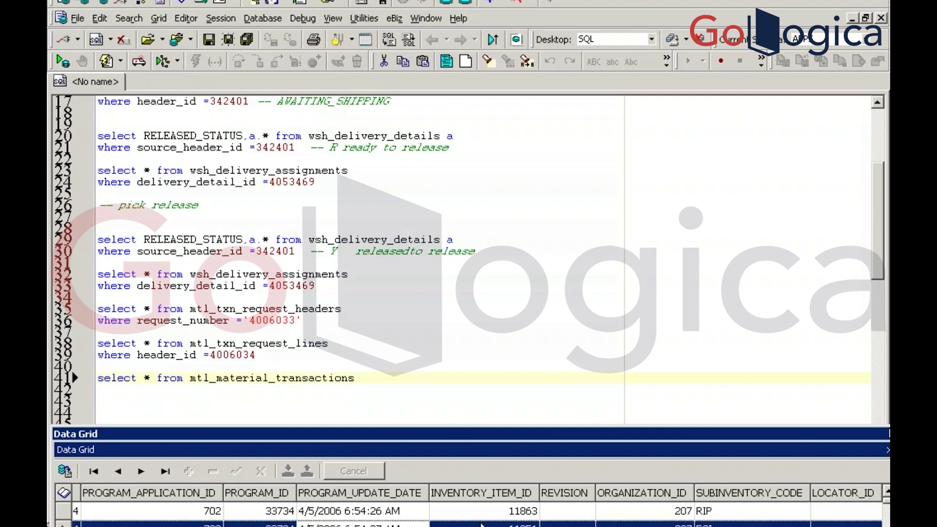
# Copy the item name from the move order line in Oracle Applications and return to Toad at the "-- pick release" comment
pyautogui.click(392, 204)
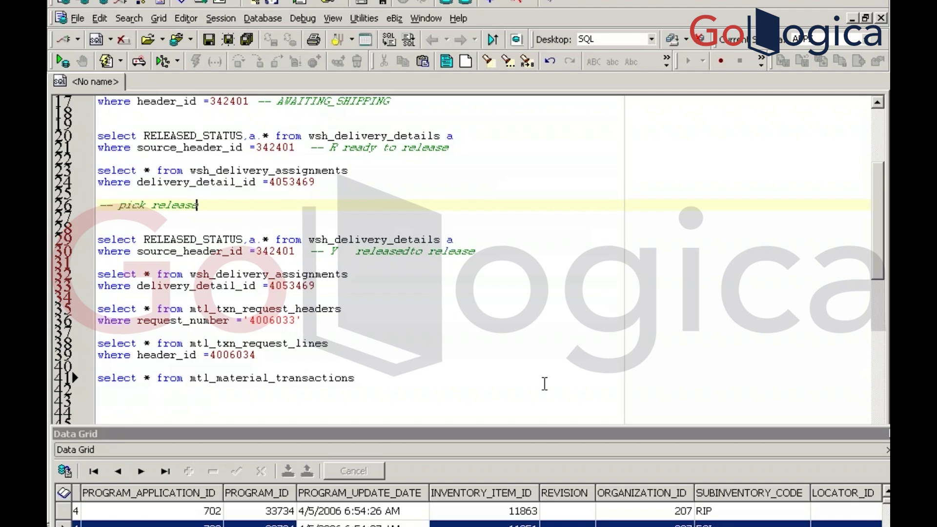
pyautogui.hotkey('alt', 'Tab')
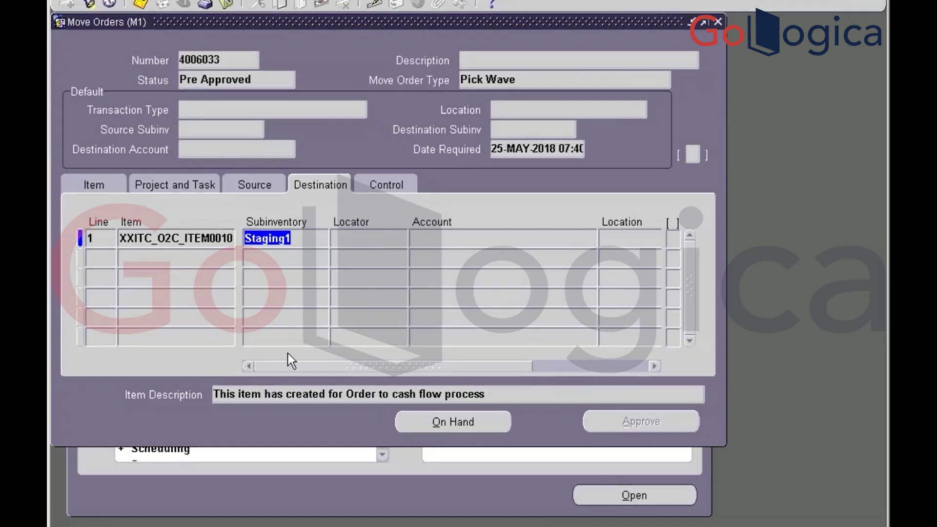
pyautogui.doubleClick(185, 242)
pyautogui.hotkey('ctrl', 'c')
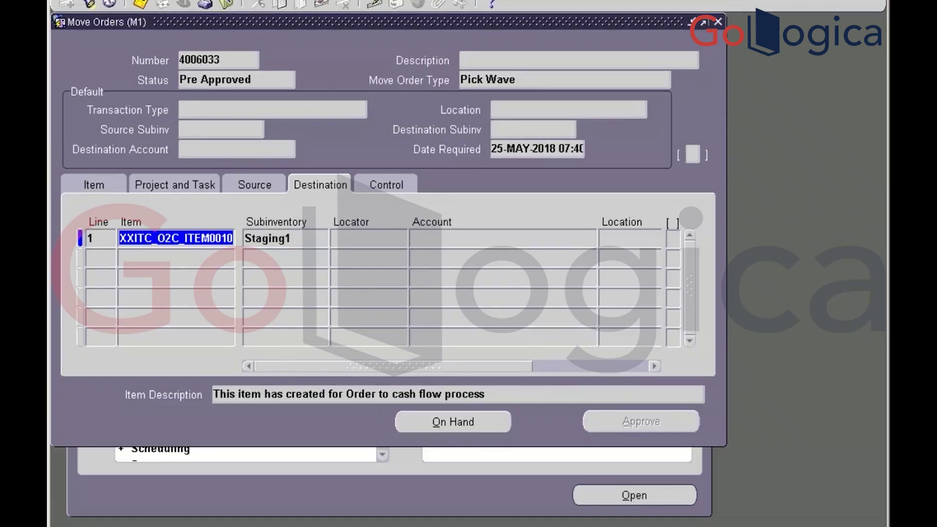
pyautogui.hotkey('alt', 'Tab')
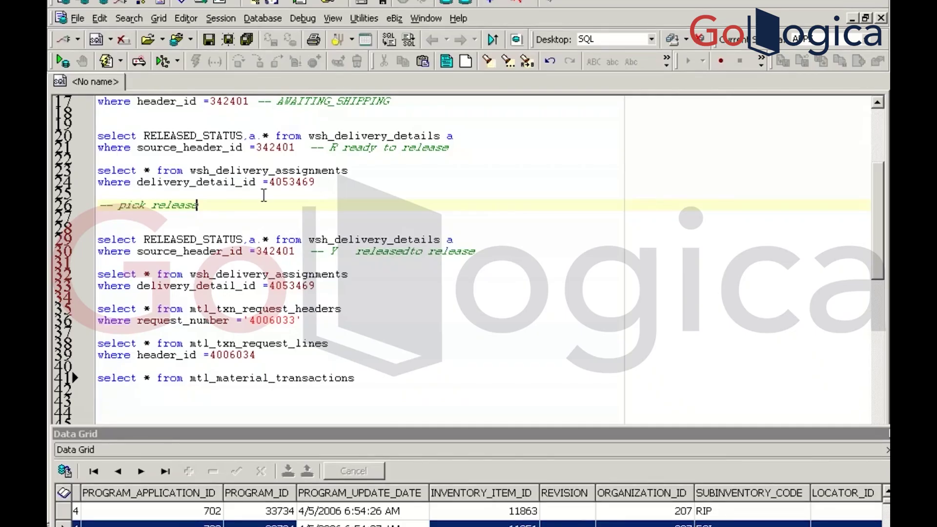
# Below the pick release comment, query all columns of mtl_system_items_b where segment1='XXITC_O2C_ITEM0010' and run it
pyautogui.press('Return')
pyautogui.press('Return')
pyautogui.write('select * from m')
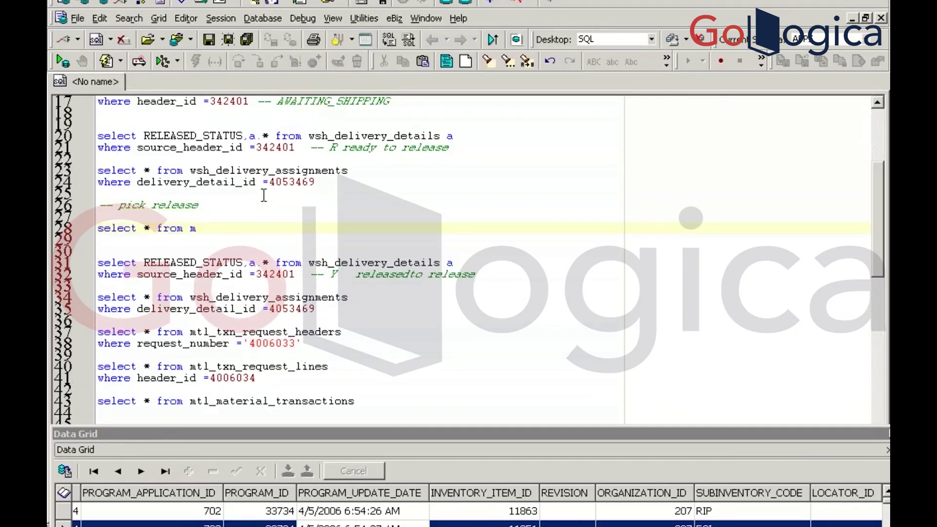
pyautogui.write('tl_system_items')
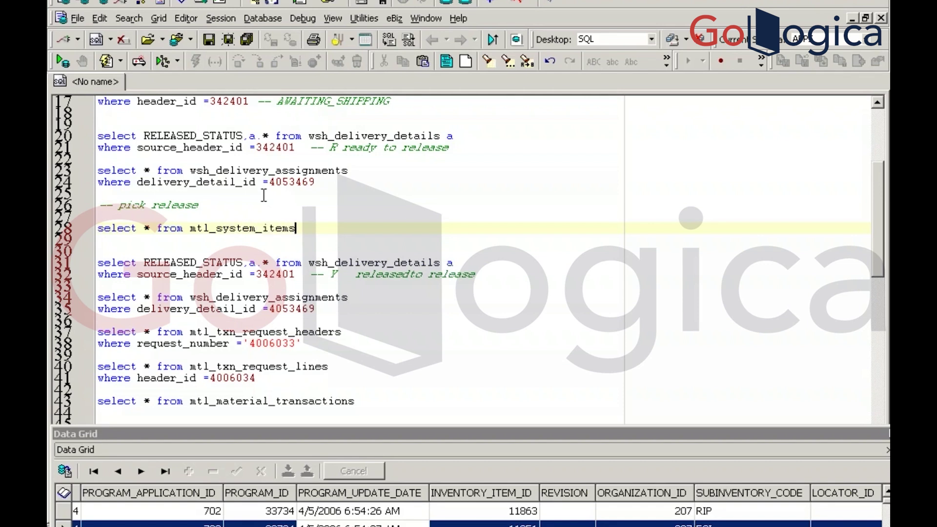
pyautogui.write('_b')
pyautogui.press('Return')
pyautogui.write('w')
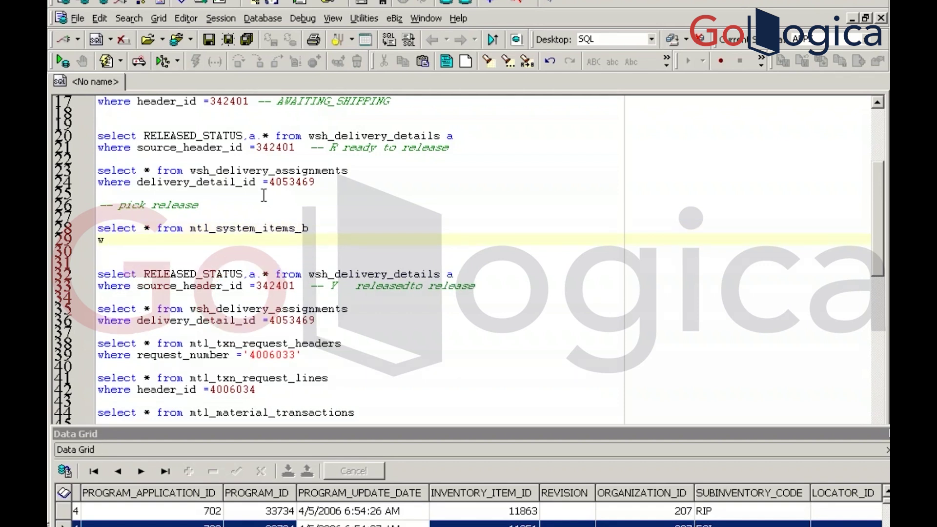
pyautogui.write("here segment1=''")
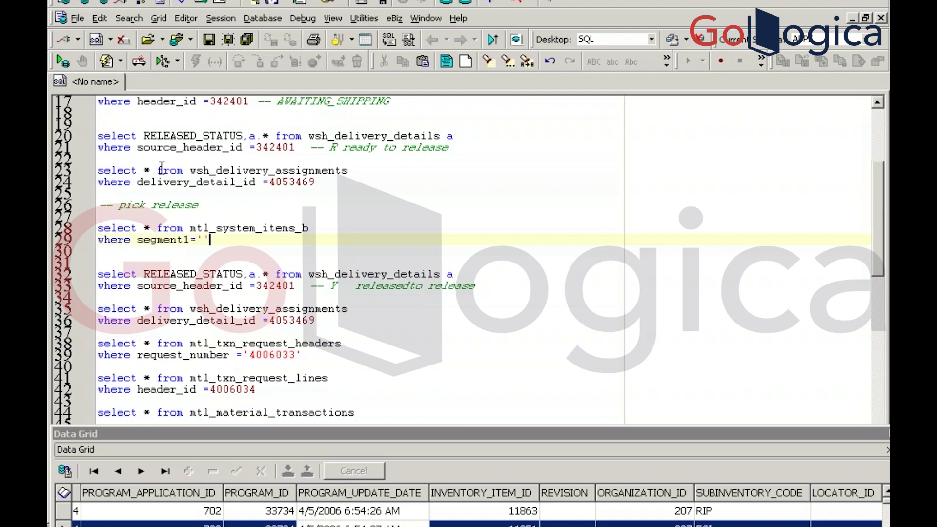
pyautogui.click(205, 239)
pyautogui.hotkey('ctrl', 'v')
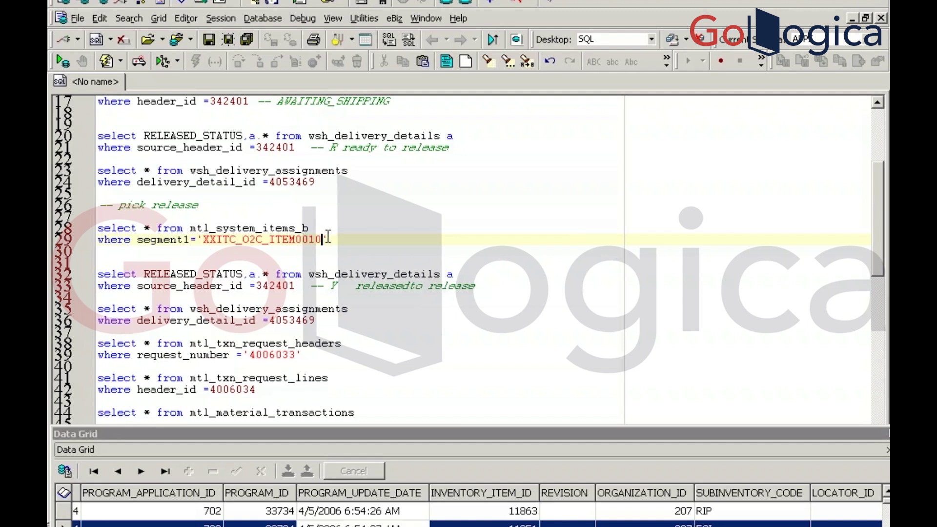
pyautogui.press('F9')
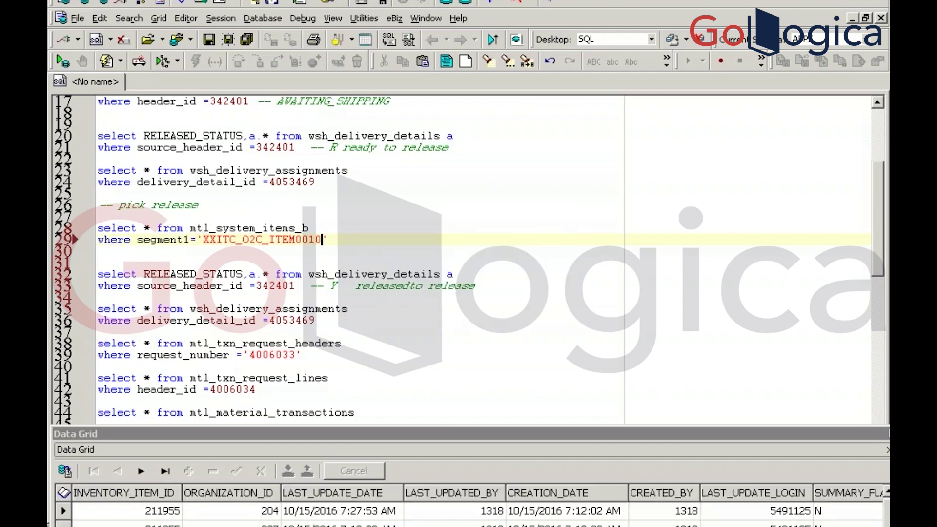
# Filter the mtl_material_transactions query with "where inventory_item_id =211955", using the item's ID from the results, and run it
pyautogui.click(153, 524)
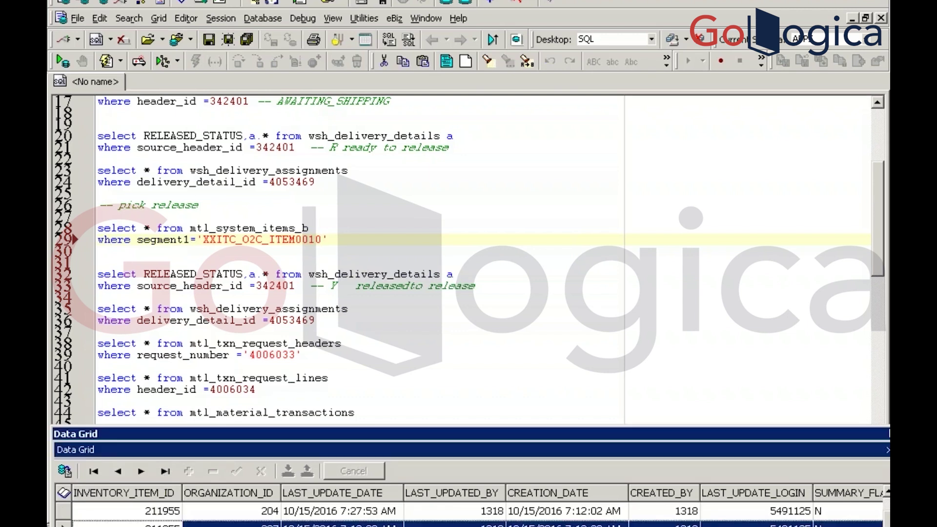
pyautogui.click(93, 525)
pyautogui.click(369, 413)
pyautogui.press('Return')
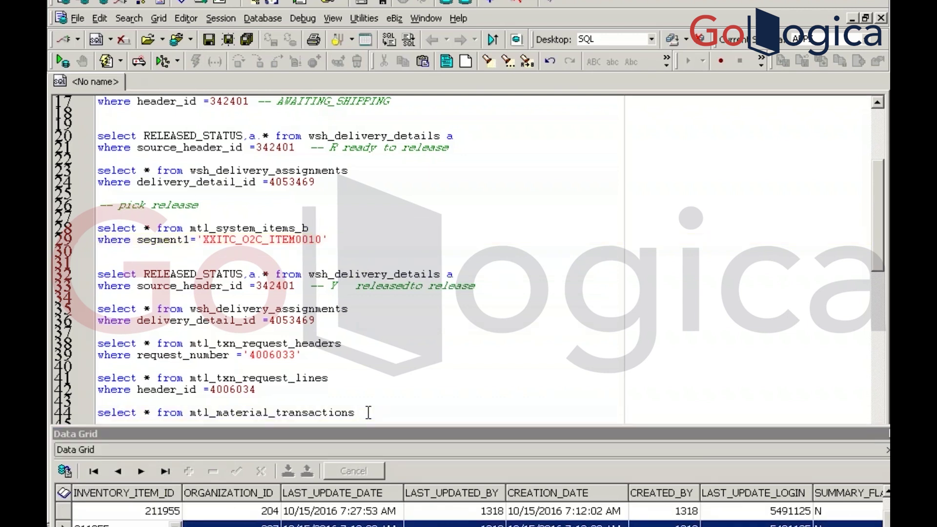
pyautogui.press('Return')
pyautogui.press('Return')
pyautogui.press('Return')
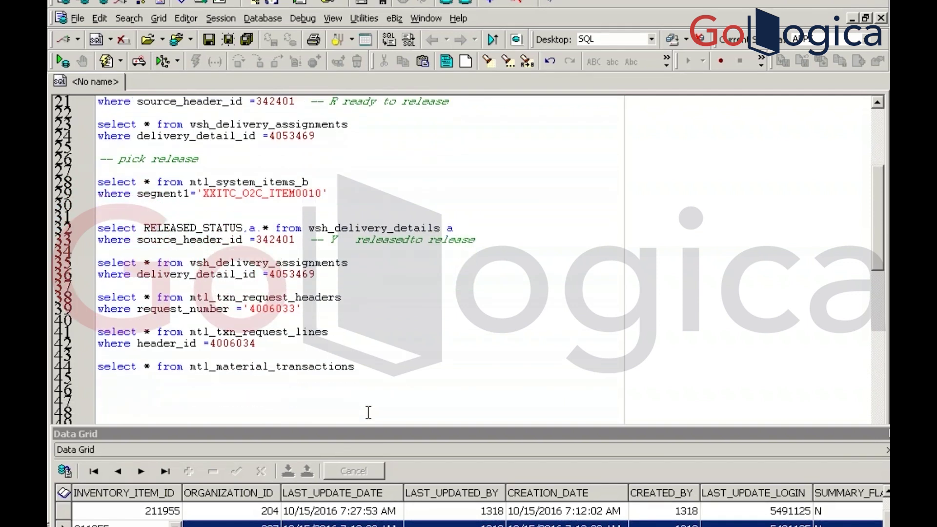
pyautogui.click(136, 377)
pyautogui.write('where inventory ')
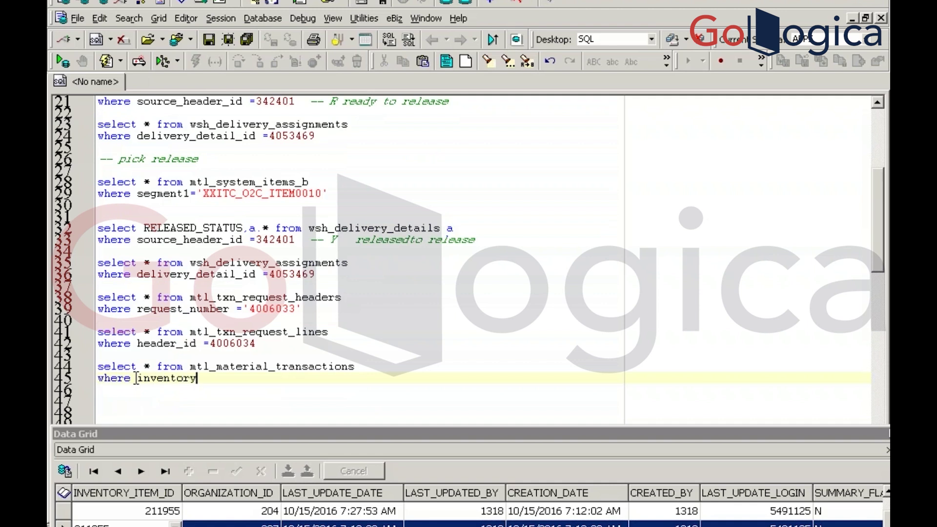
pyautogui.write('item_id  ')
pyautogui.write('211955')
pyautogui.press('F9')
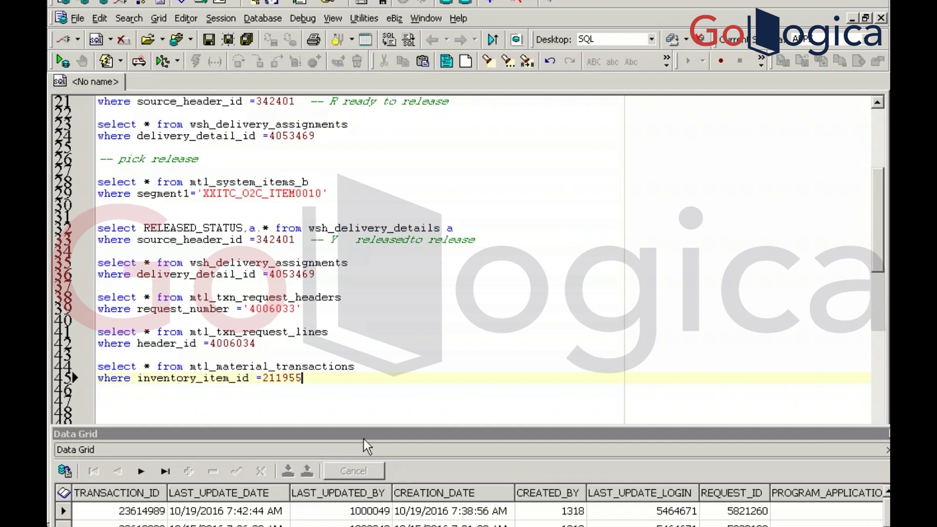
# Sort the material transactions query with "order by creation_date desc" and run it again
pyautogui.press('Return')
pyautogui.write('order b')
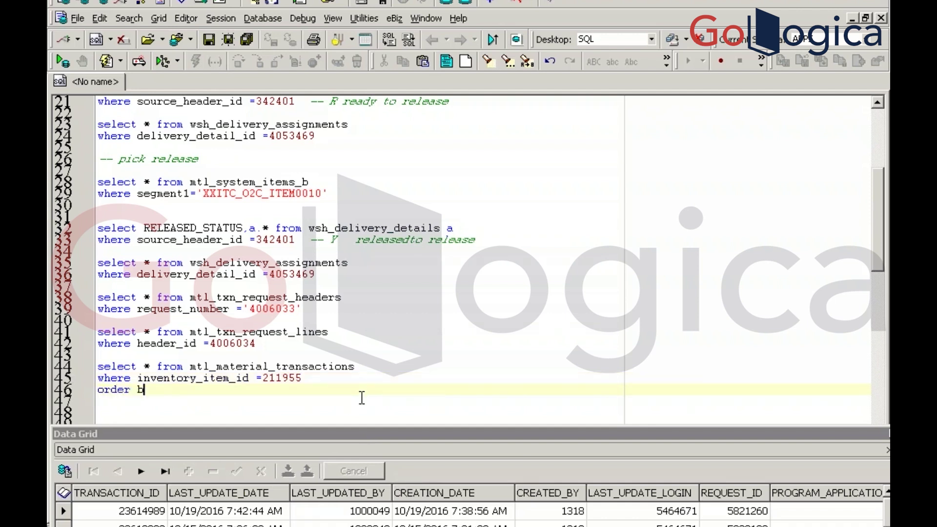
pyautogui.write('y creatio')
pyautogui.press('BackSpace')
pyautogui.write('n_dat')
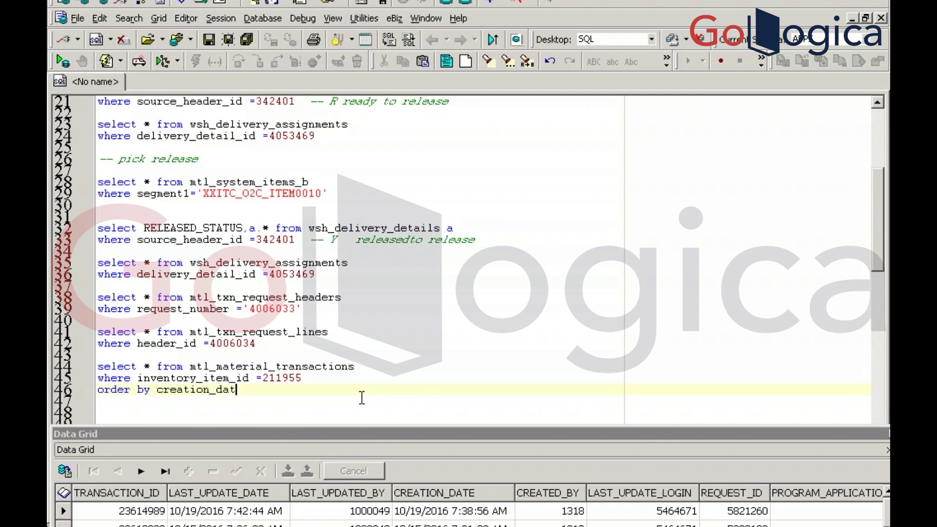
pyautogui.write('e desc')
pyautogui.press('F9')
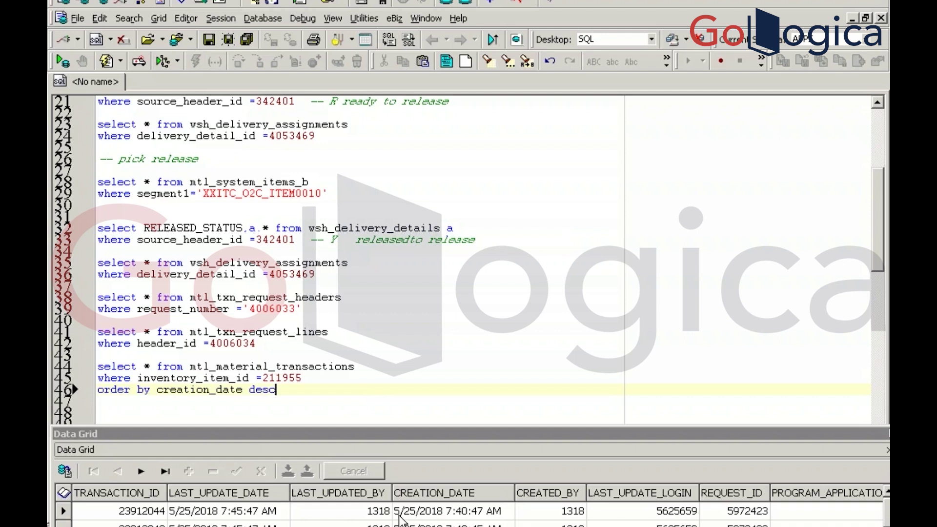
# Examine the creation dates and subinventory codes of the item's most recent material transactions
pyautogui.click(390, 525)
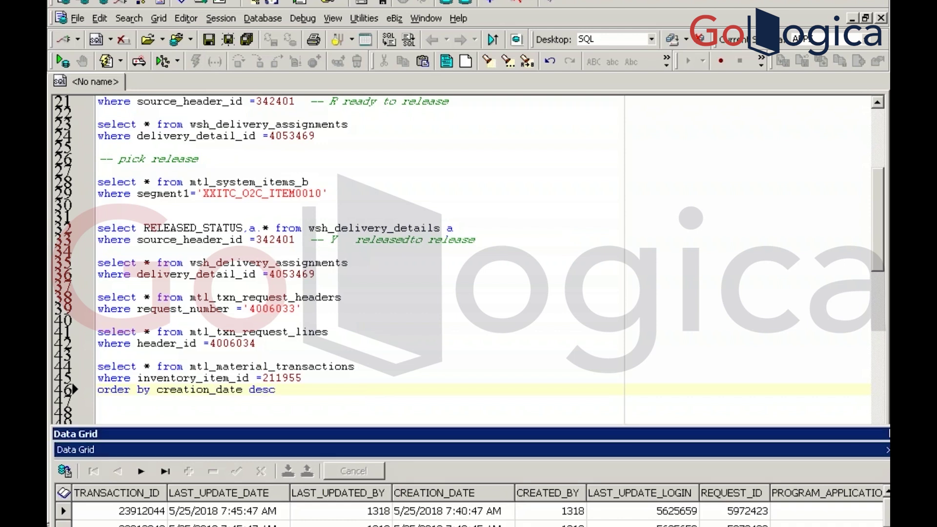
pyautogui.click(414, 511)
pyautogui.press('Down')
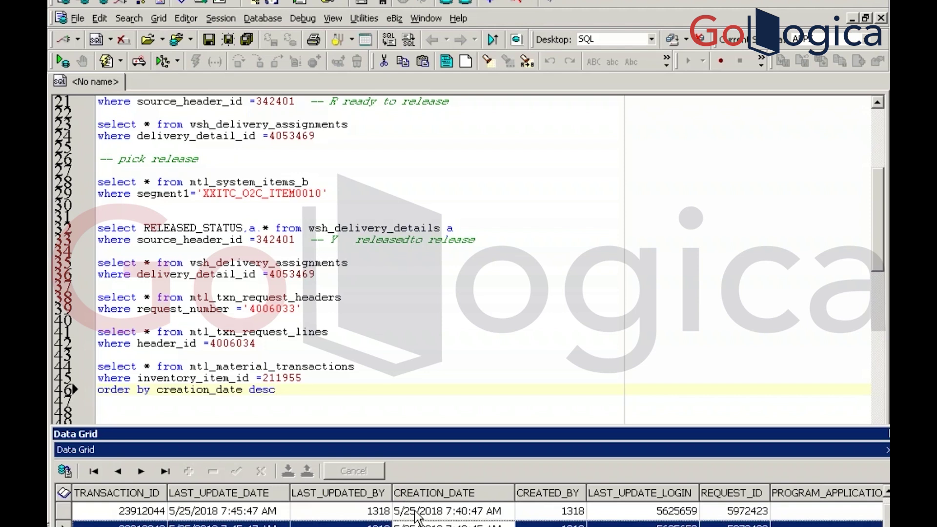
pyautogui.press('Right')
pyautogui.press('Right')
pyautogui.press('Right')
pyautogui.press('Right')
pyautogui.press('Right')
pyautogui.press('Right')
pyautogui.press('Right')
pyautogui.press('Right')
pyautogui.press('Right')
pyautogui.press('Right')
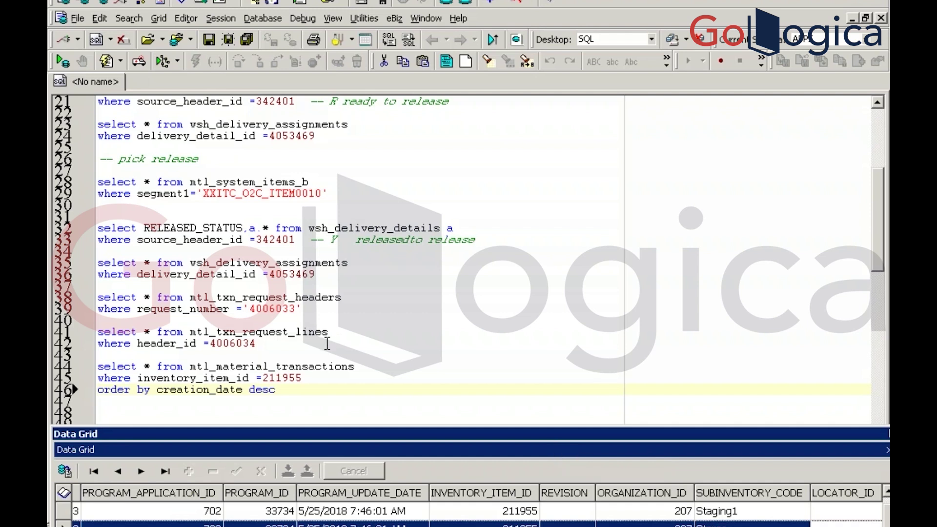
# Extend the pick release comment in the SQL script to read "-- pick release and cofirm"
pyautogui.click(303, 390)
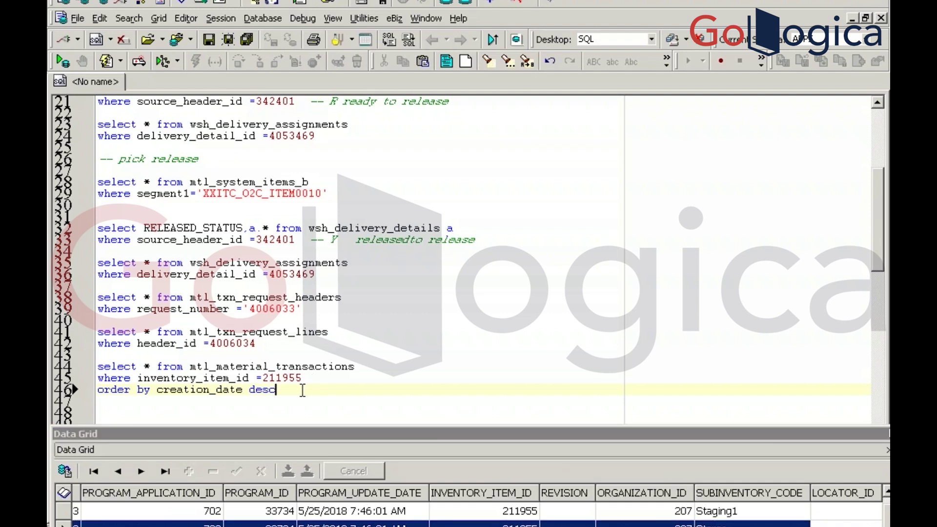
pyautogui.press('Return')
pyautogui.press('Return')
pyautogui.click(209, 164)
pyautogui.write('and co')
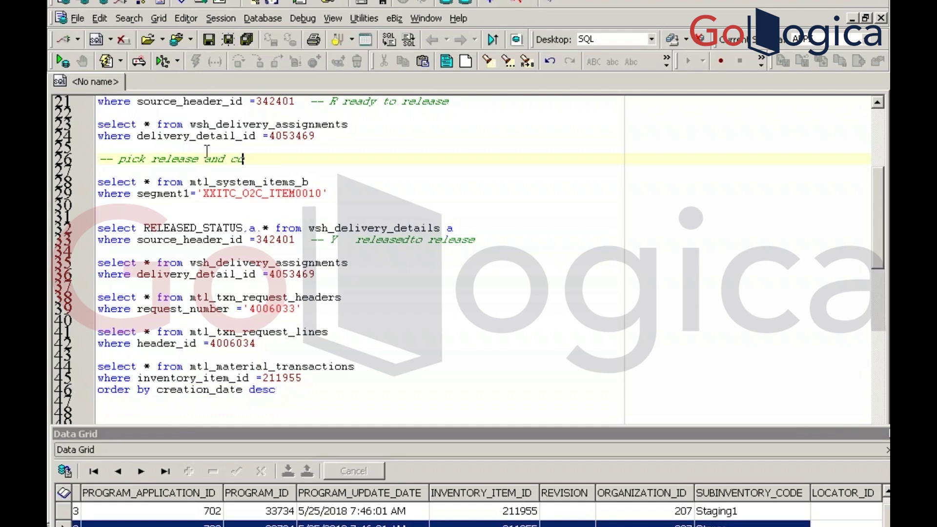
pyautogui.press('BackSpace')
pyautogui.write('ofirm')
# Add the comment "-- ship confirm" below the mtl_material_transactions query, followed by an empty line for further queries
pyautogui.click(285, 390)
pyautogui.scroll(-3, 284, 389)
pyautogui.scroll(-3, 285, 388)
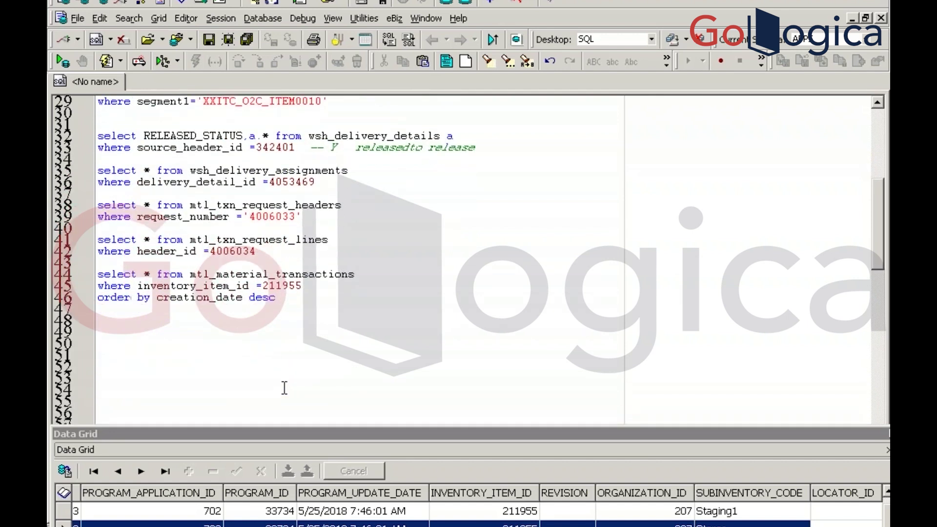
pyautogui.click(107, 242)
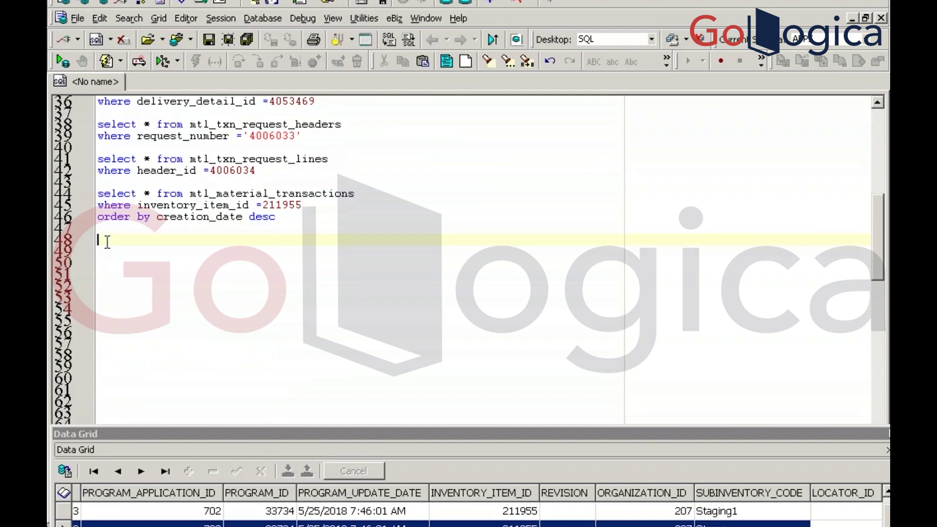
pyautogui.write('prcs')
pyautogui.press('BackSpace')
pyautogui.press('BackSpace')
pyautogui.press('BackSpace')
pyautogui.press('BackSpace')
pyautogui.press('BackSpace')
pyautogui.press('BackSpace')
pyautogui.press('Return')
pyautogui.write('-- st')
pyautogui.write('ip cofi')
pyautogui.press('BackSpace')
pyautogui.press('BackSpace')
pyautogui.press('BackSpace')
pyautogui.write('onfirm')
pyautogui.press('Return')
pyautogui.press('Return')
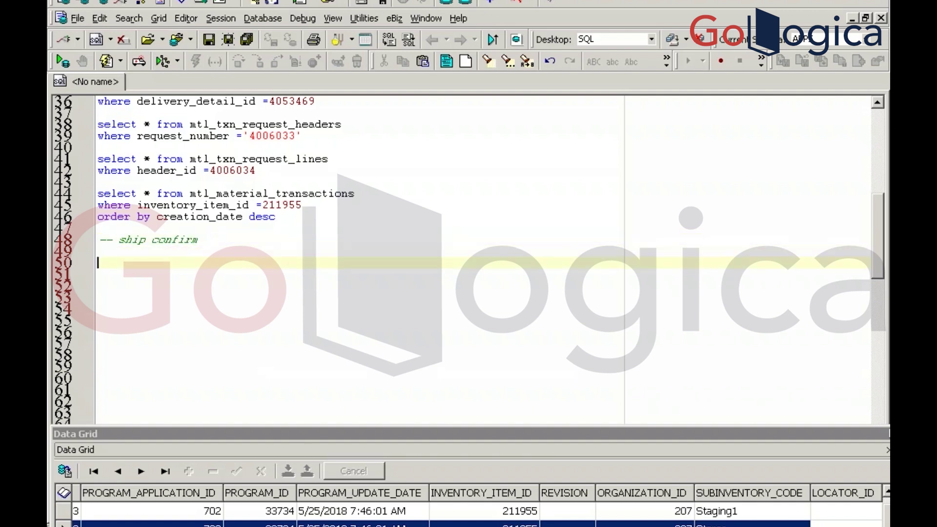
# Switch to Oracle Applications, close the Move Orders form and open the Transactions function under Shipping
pyautogui.hotkey('alt', 'Tab')
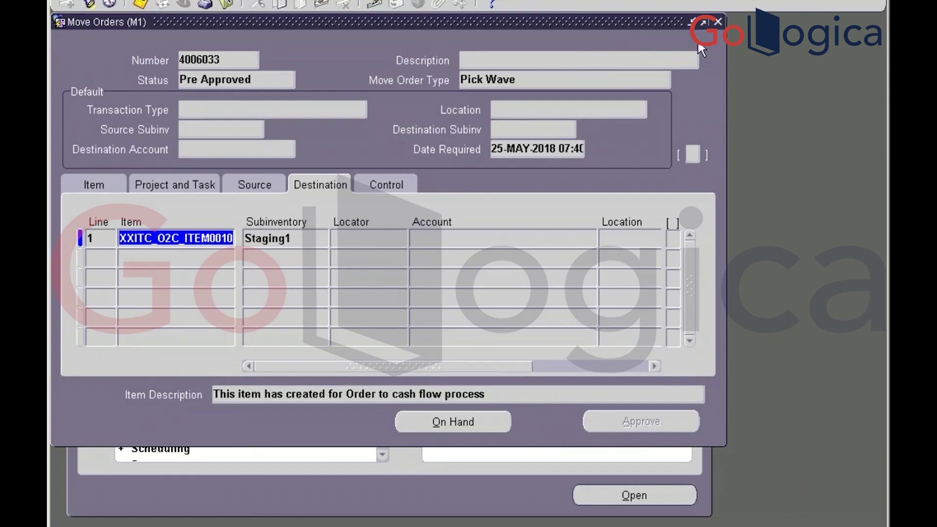
pyautogui.click(718, 22)
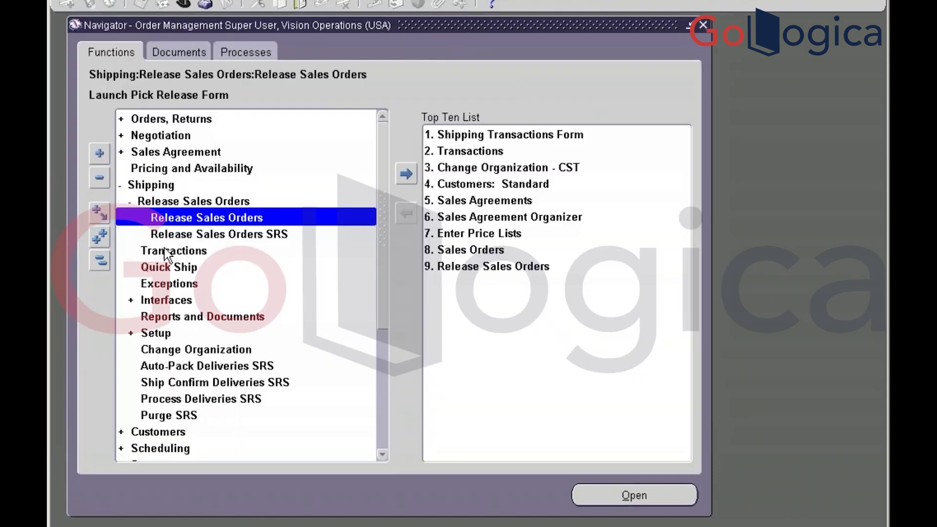
pyautogui.click(99, 261)
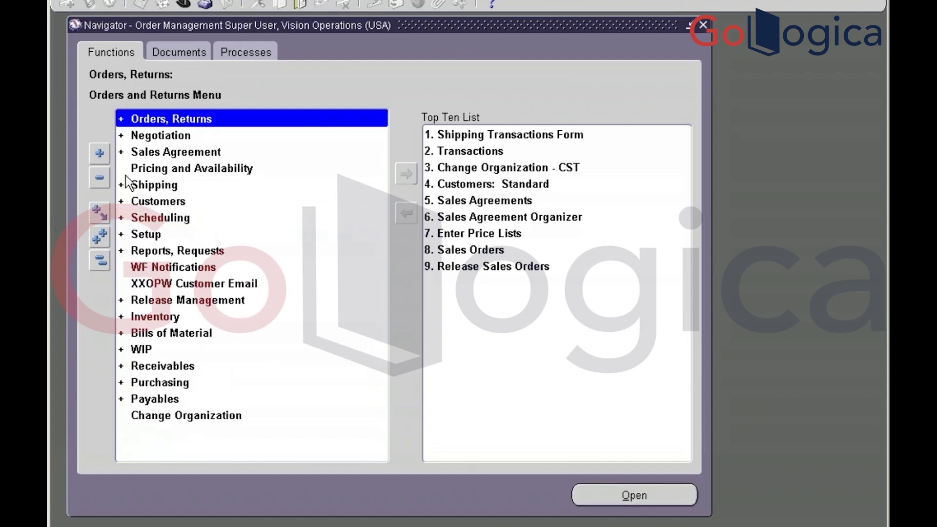
pyautogui.doubleClick(150, 185)
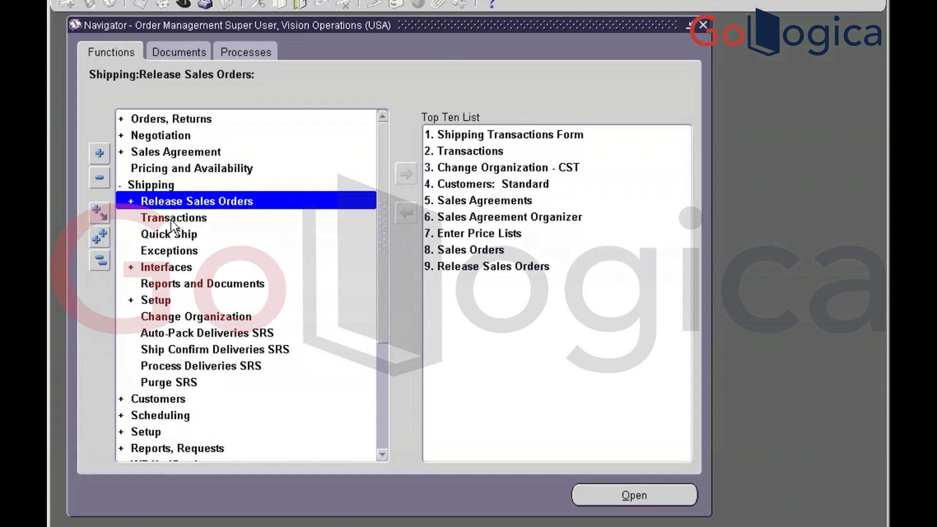
pyautogui.click(171, 220)
pyautogui.doubleClick(172, 223)
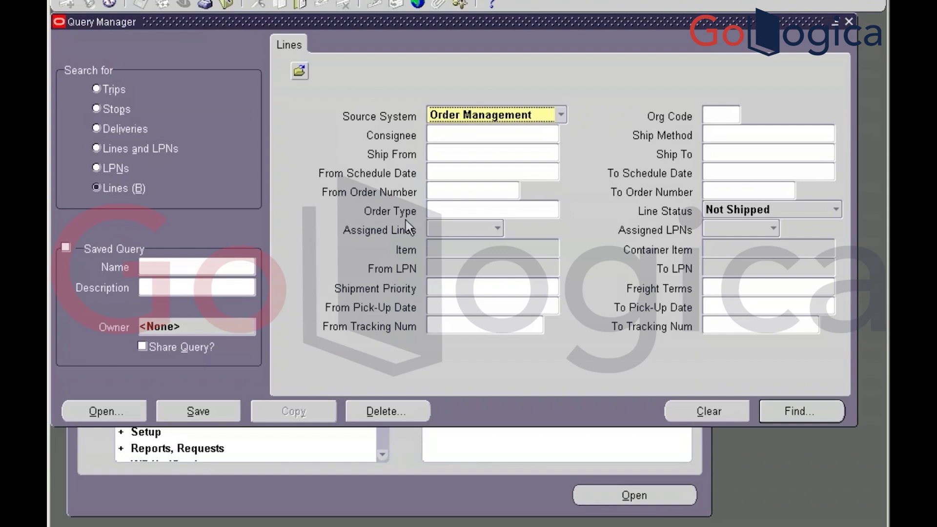
# Switch to Toad and copy the sales order number from the first oe_order_headers_all query at the start of the script
pyautogui.hotkey('alt', 'Tab')
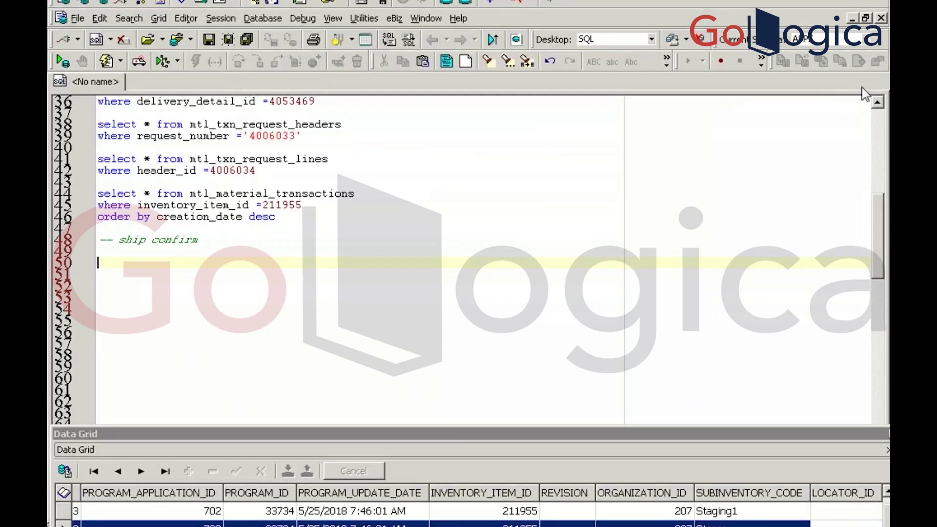
pyautogui.click(725, 145)
pyautogui.moveTo(877, 200); pyautogui.dragTo(880, 110)
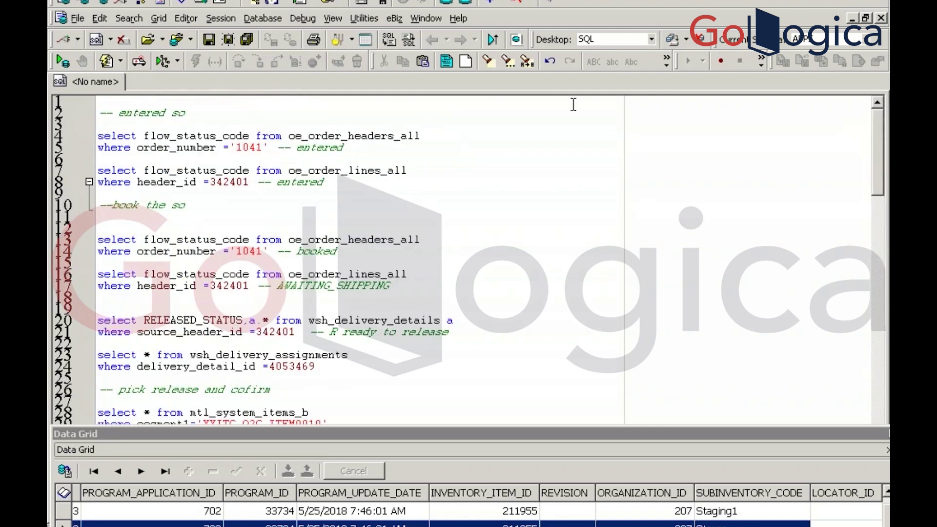
pyautogui.click(250, 147)
pyautogui.doubleClick(249, 146)
pyautogui.hotkey('ctrl', 'c')
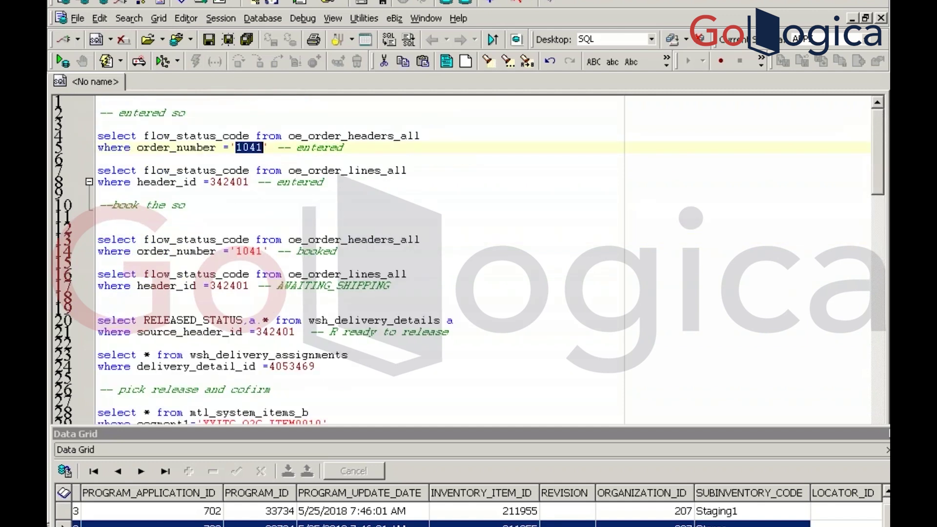
# Back in Oracle's Query Manager, find the not-shipped lines using the copied sales order number as both range limits
pyautogui.hotkey('alt', 'Tab')
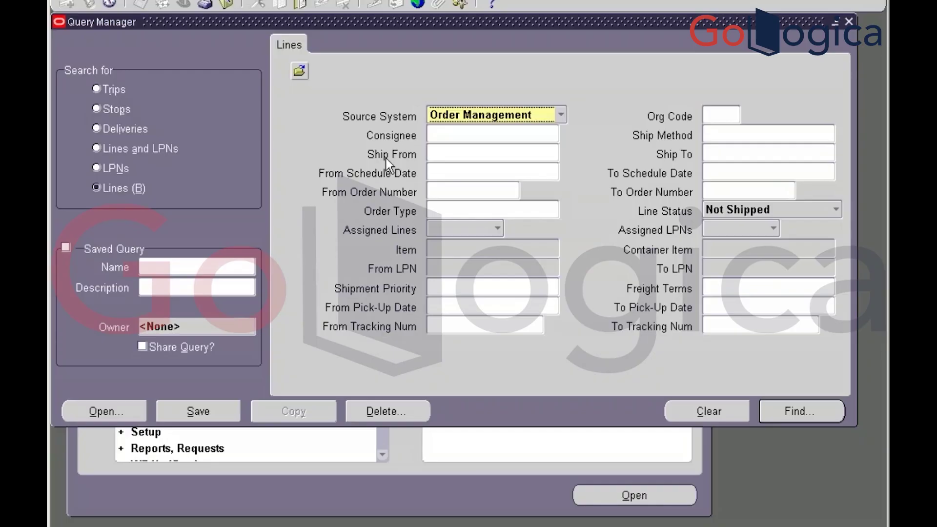
pyautogui.click(442, 191)
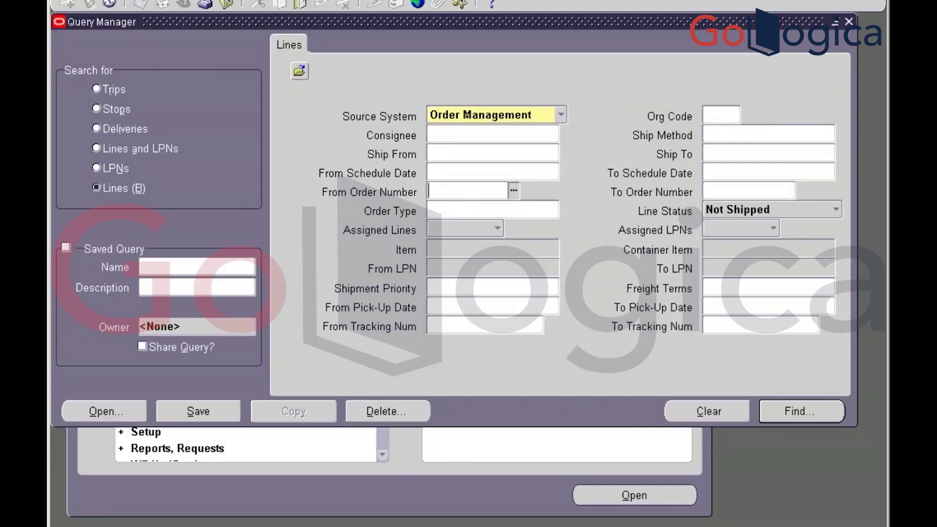
pyautogui.hotkey('ctrl', 'v')
pyautogui.press('Tab')
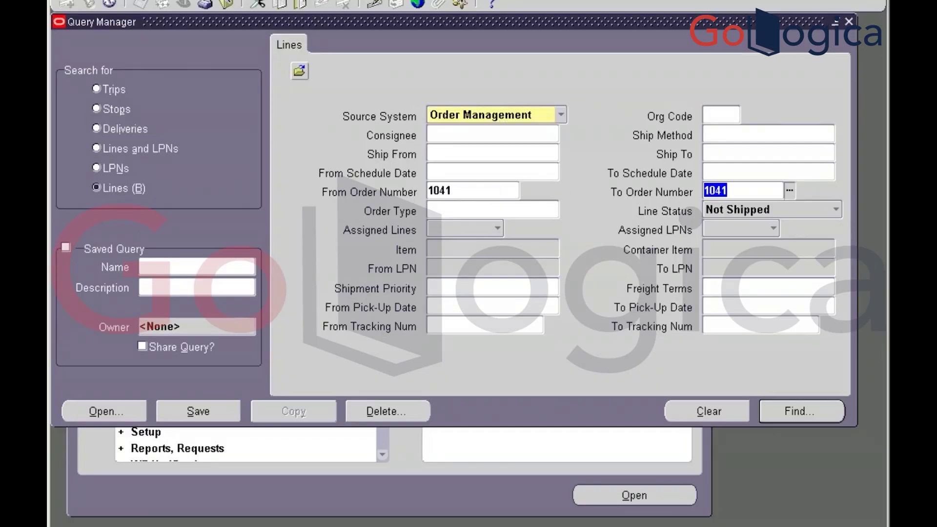
pyautogui.press('Tab')
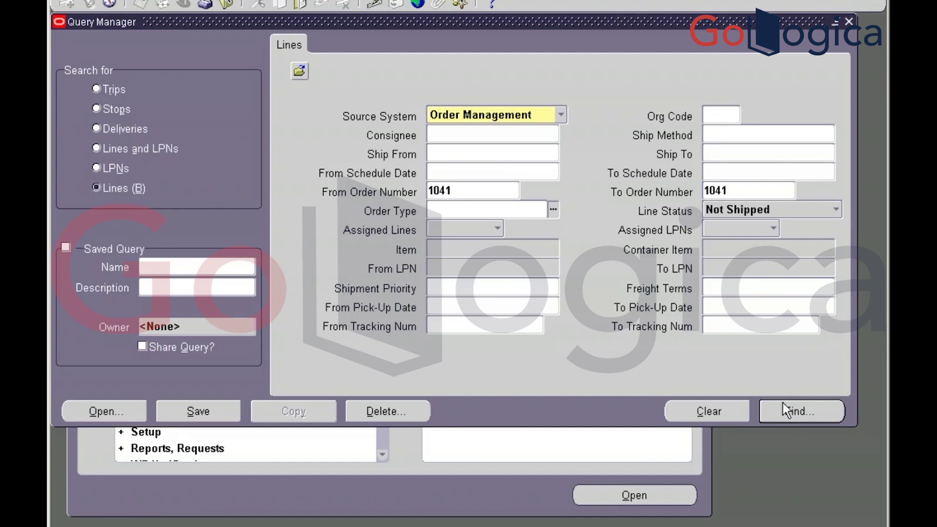
pyautogui.click(784, 415)
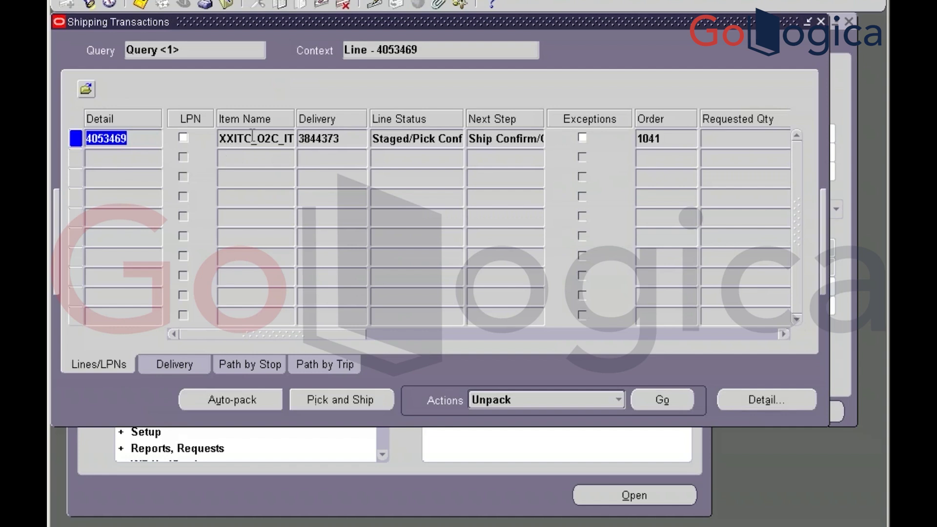
# Read the full line status and next step of the order's shipping line
pyautogui.click(399, 145)
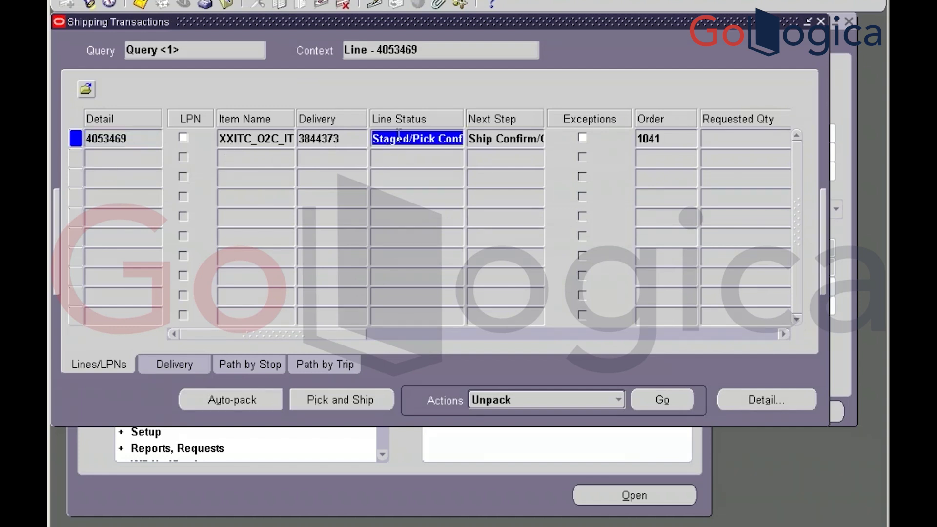
pyautogui.press('End')
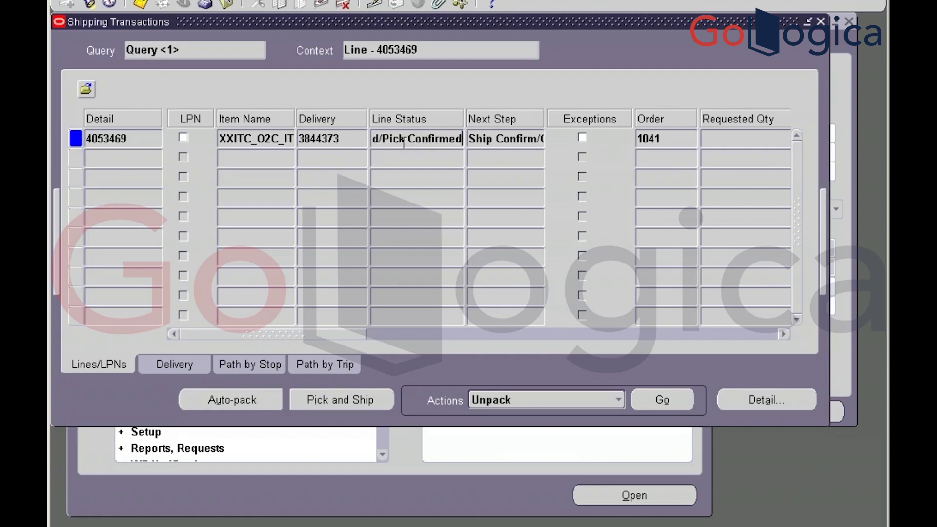
pyautogui.click(495, 139)
pyautogui.press('End')
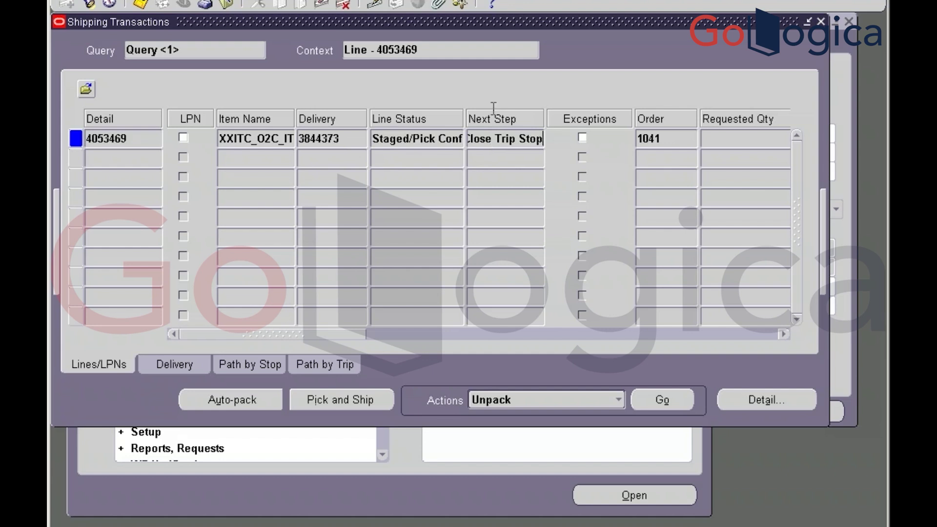
# Ship confirm the line's delivery with the Auto Ship rule, entered quantities, DHL ship method and Ship Confirm Documents set
pyautogui.click(158, 367)
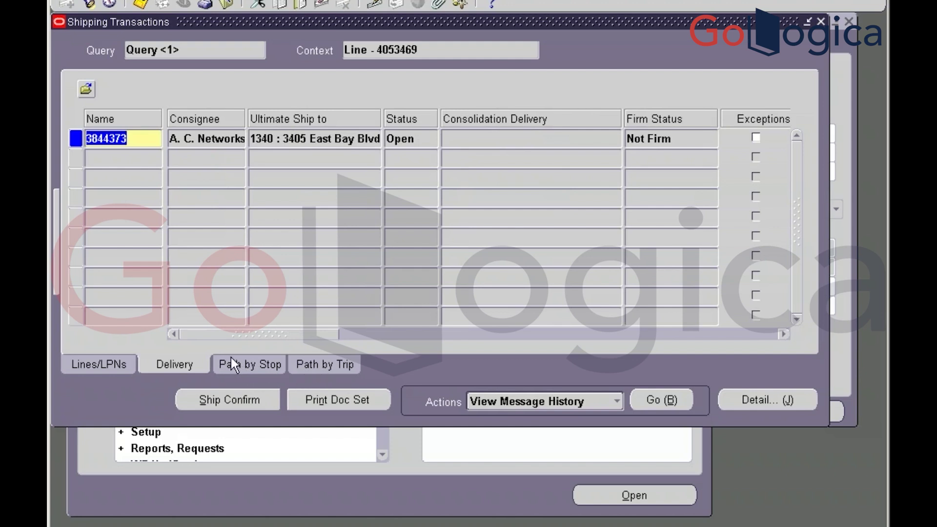
pyautogui.click(91, 365)
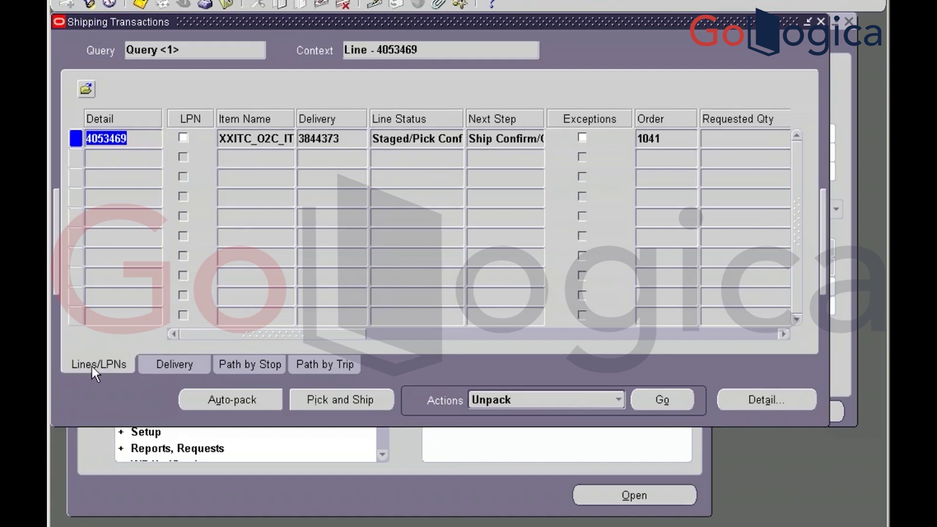
pyautogui.click(150, 359)
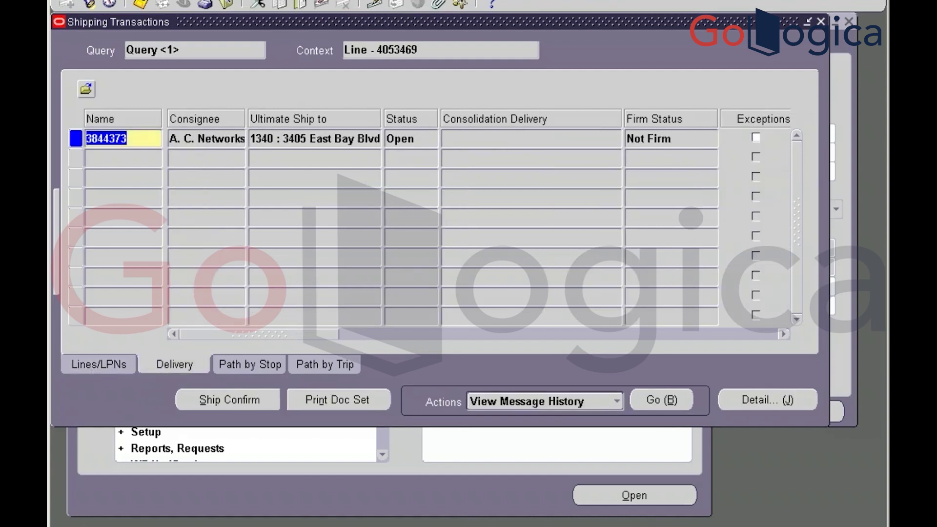
pyautogui.click(215, 405)
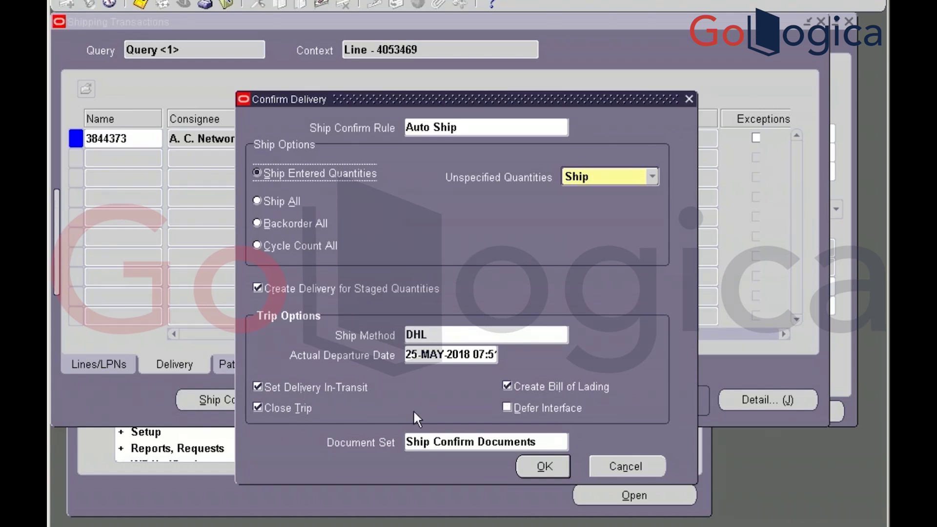
pyautogui.click(533, 472)
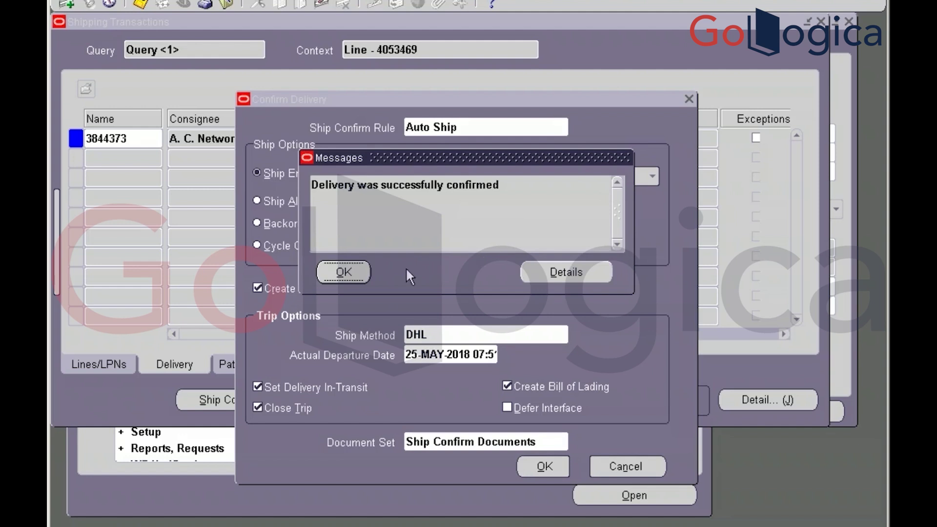
pyautogui.click(343, 271)
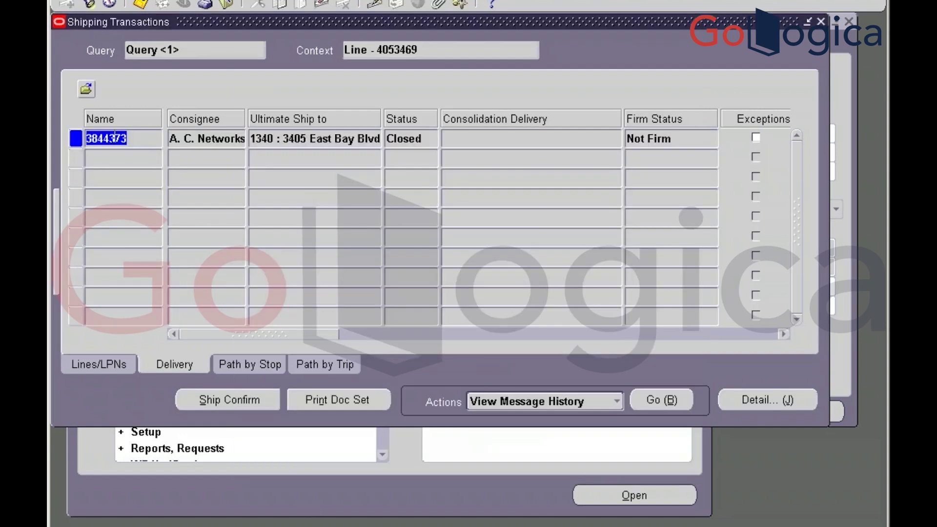
# Open the concurrent requests list and find all of my requests
pyautogui.hotkey('alt', 'v')
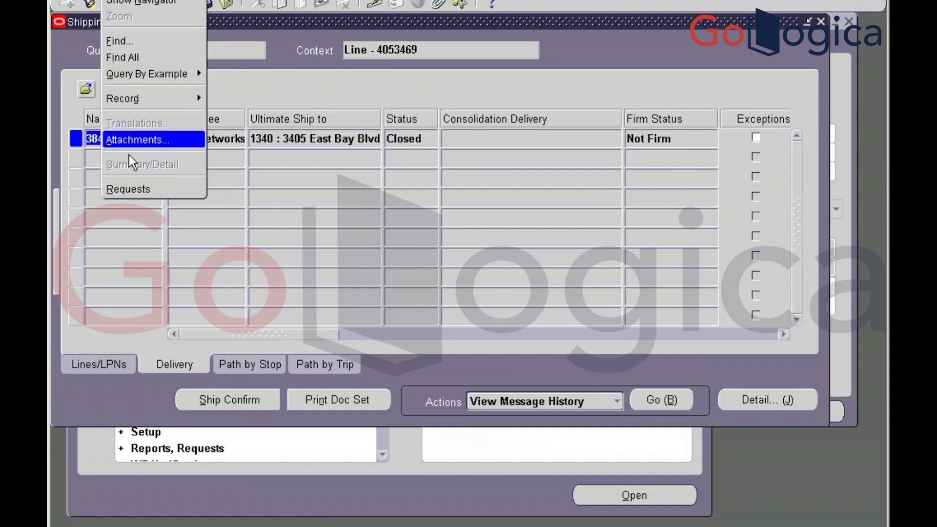
pyautogui.click(133, 183)
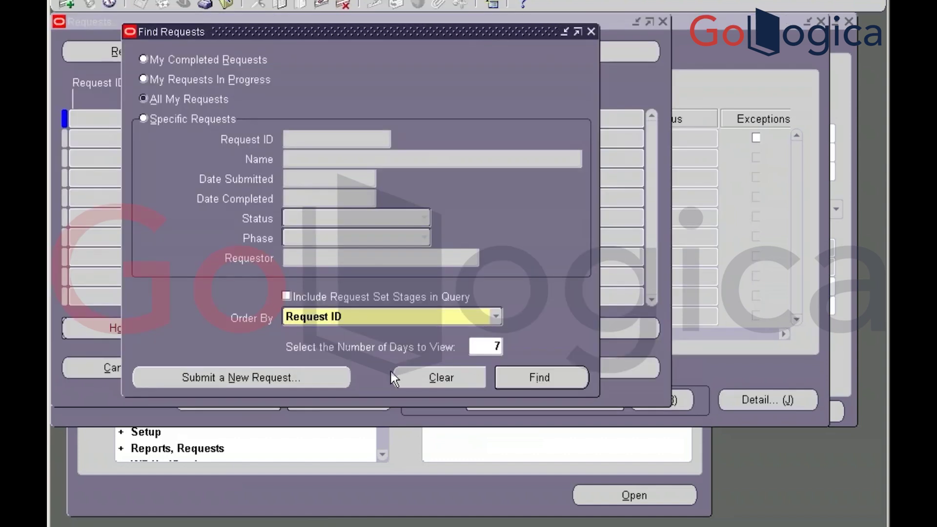
pyautogui.click(521, 377)
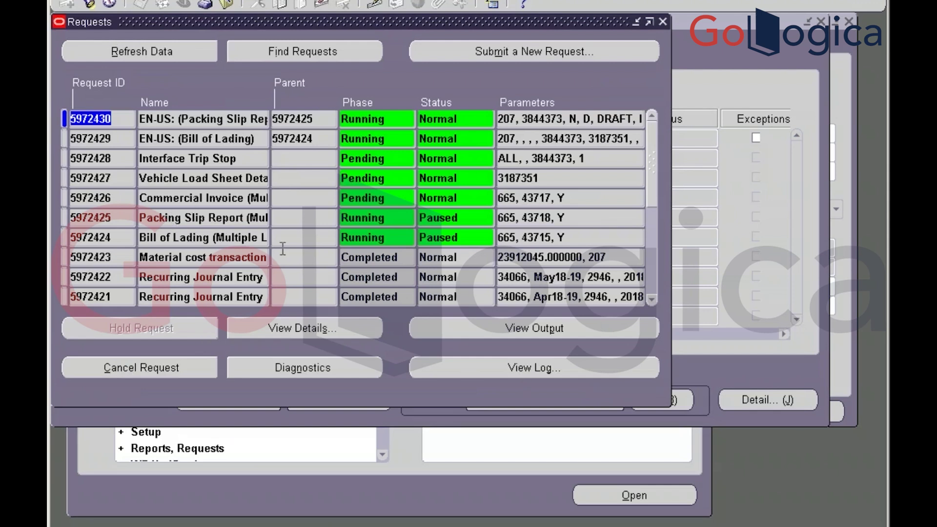
# Examine the Bill of Lading, Packing Slip Report, Commercial Invoice, Vehicle Load Sheet and Interface Trip Stop requests launched by ship confirm
pyautogui.click(202, 234)
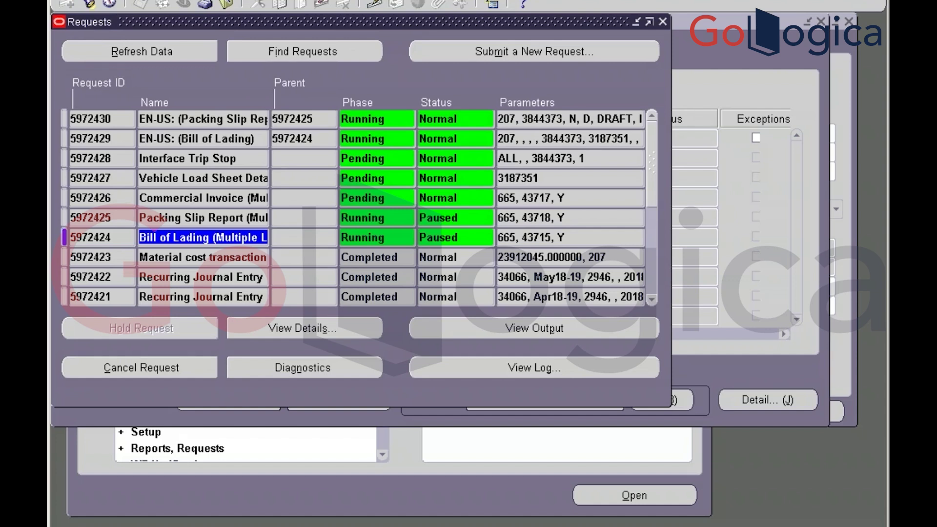
pyautogui.click(191, 218)
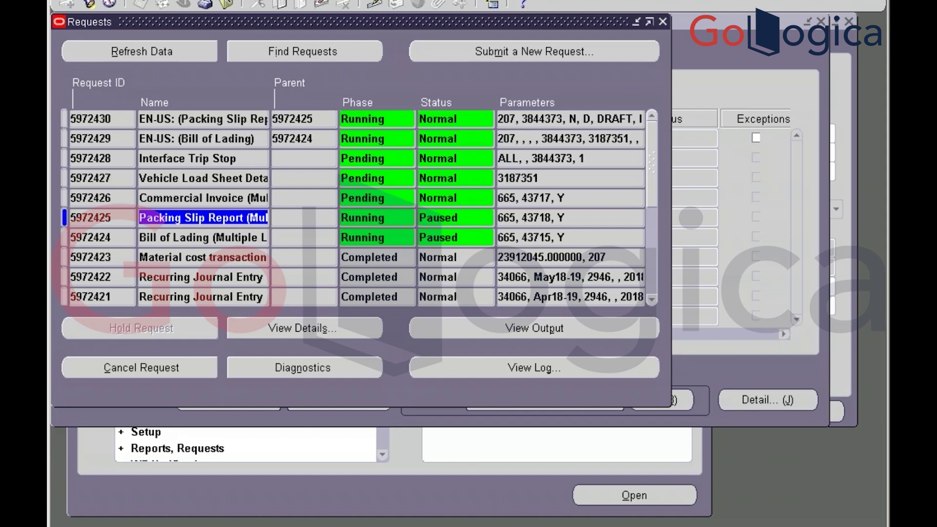
pyautogui.click(205, 198)
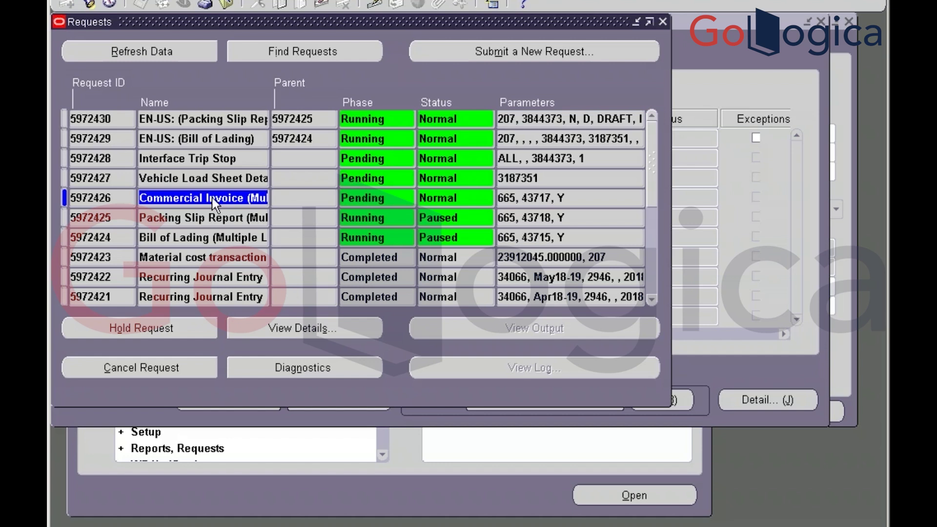
pyautogui.click(195, 175)
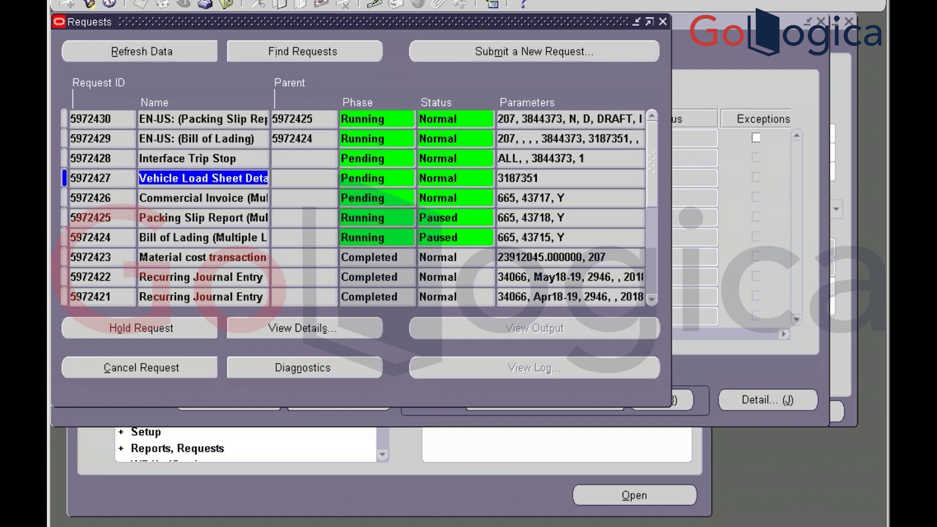
pyautogui.click(219, 158)
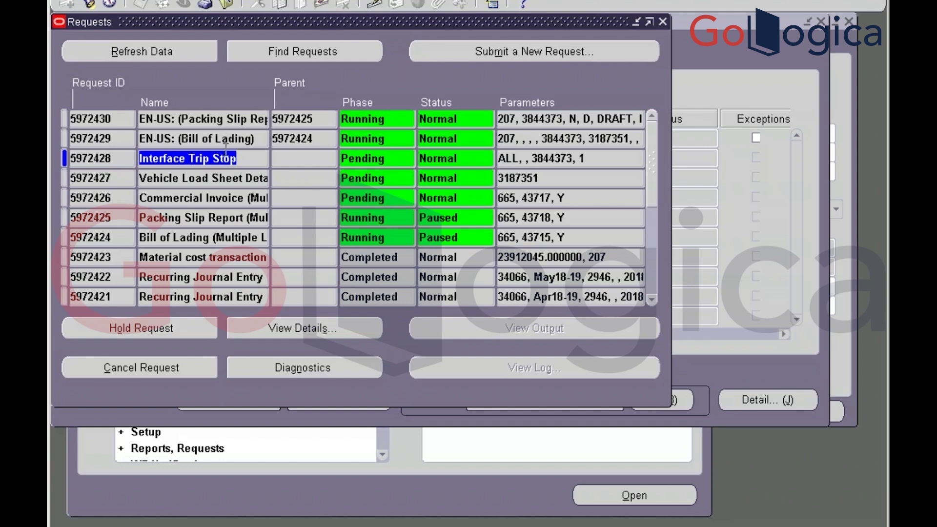
# Refresh the concurrent requests list and switch to Toad
pyautogui.click(137, 56)
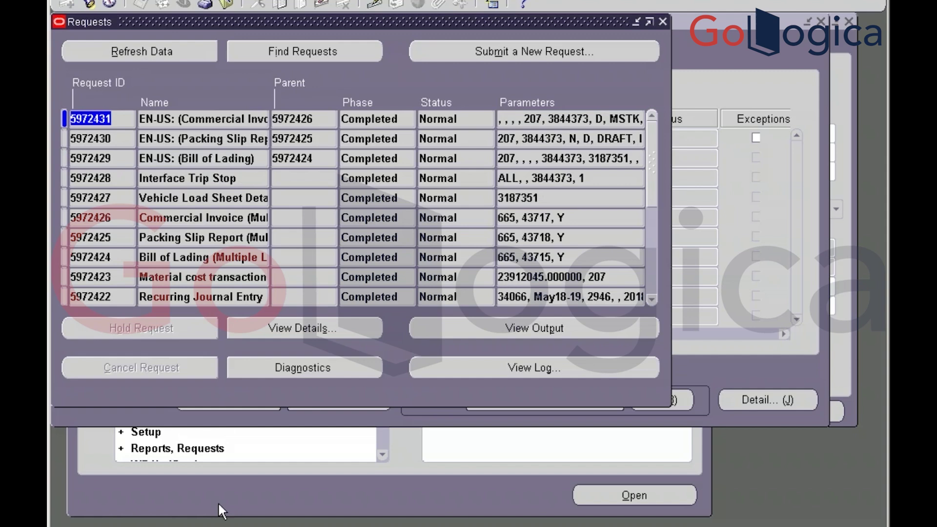
pyautogui.hotkey('alt', 'Tab')
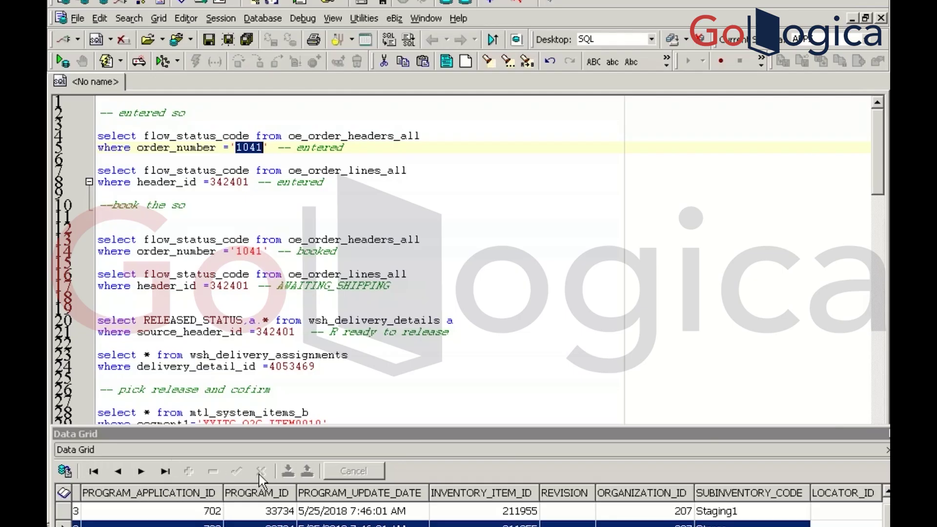
# Copy the flow_status_code query on oe_order_lines_all from the entered section to below the ship confirm comment
pyautogui.click(104, 172)
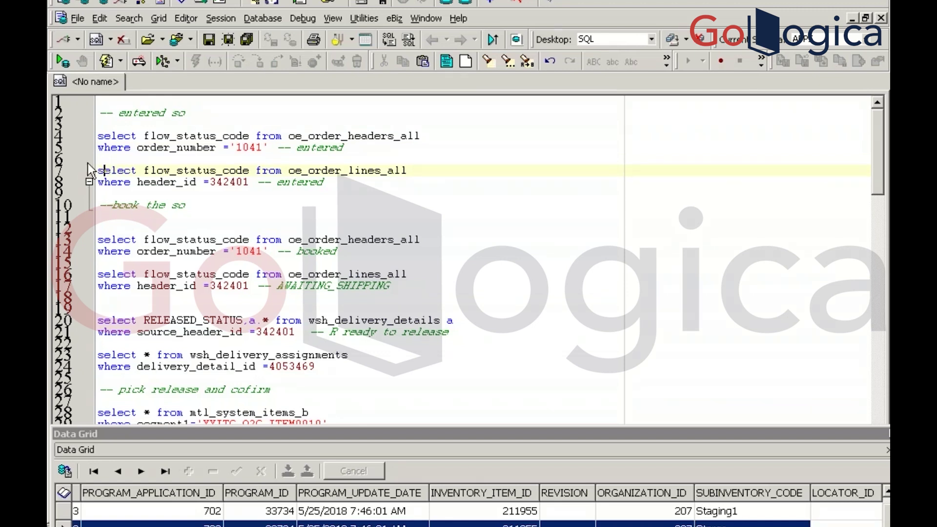
pyautogui.click(98, 160)
pyautogui.hotkey('shift', 'Down')
pyautogui.hotkey('shift', 'Down')
pyautogui.hotkey('shift', 'Down')
pyautogui.hotkey('ctrl', 'c')
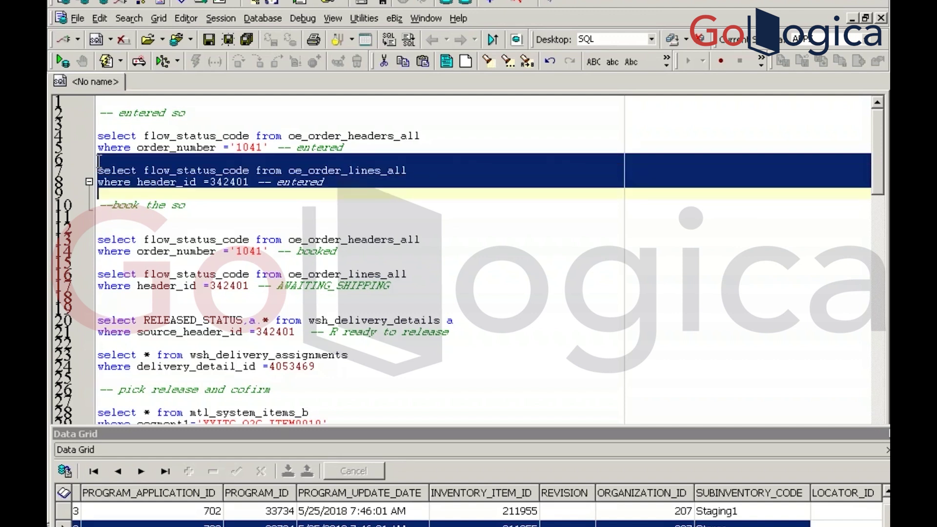
pyautogui.press('Down')
pyautogui.press('Down')
pyautogui.press('Down')
pyautogui.press('Down')
pyautogui.press('Down')
pyautogui.press('Down')
pyautogui.press('Down')
pyautogui.press('Down')
pyautogui.press('Down')
pyautogui.press('Down')
pyautogui.press('Down')
pyautogui.press('Down')
pyautogui.press('Down')
pyautogui.press('Down')
pyautogui.press('Down')
pyautogui.press('Down')
pyautogui.press('Down')
pyautogui.press('Down')
pyautogui.press('Down')
pyautogui.press('Down')
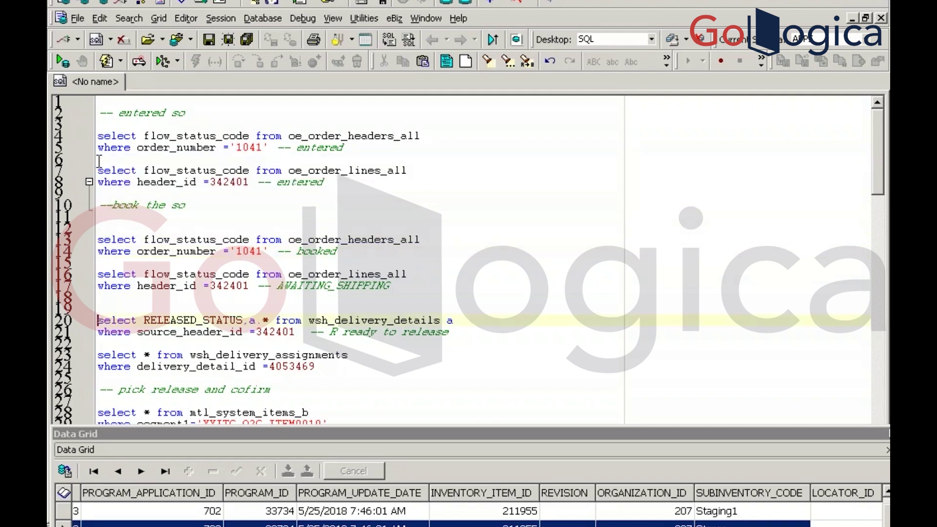
pyautogui.scroll(-11, 98, 161)
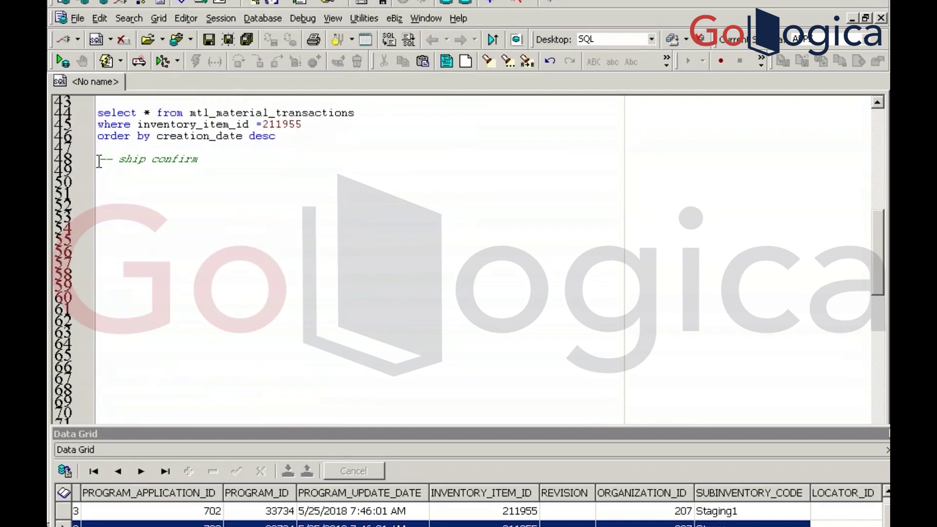
pyautogui.click(106, 171)
pyautogui.press('Return')
pyautogui.hotkey('ctrl', 'v')
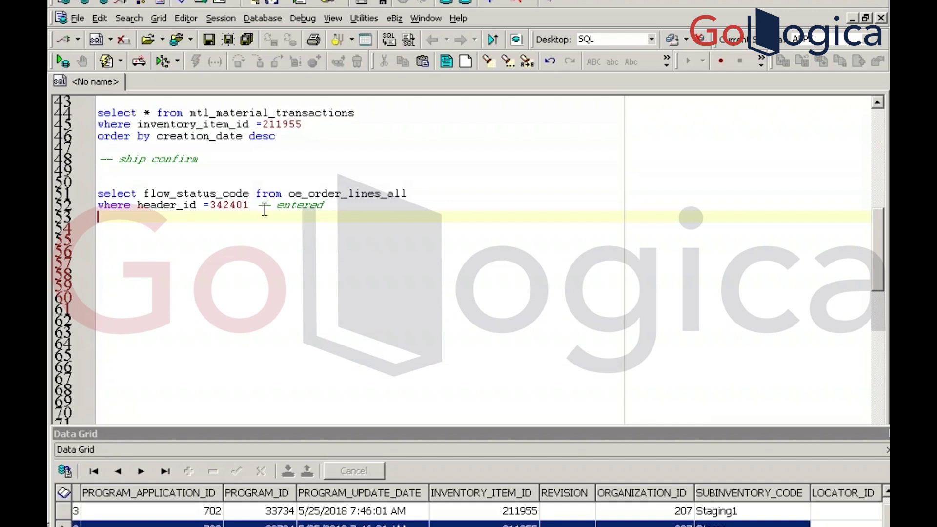
# Run the copied oe_order_lines_all query and replace its "entered" comment with "shipped"
pyautogui.doubleClick(296, 206)
pyautogui.press('Delete')
pyautogui.click(195, 194)
pyautogui.press('F9')
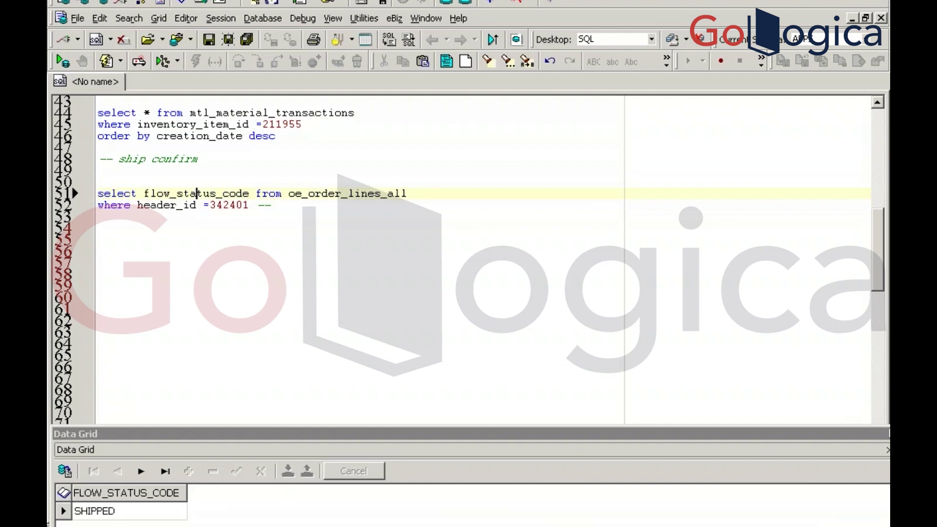
pyautogui.click(277, 205)
pyautogui.write('shi')
pyautogui.press('BackSpace')
pyautogui.write('pped')
# Run the RELEASED_STATUS query on wsh_delivery_details in the pick release section
pyautogui.click(875, 106)
pyautogui.click(874, 105)
pyautogui.click(875, 105)
pyautogui.click(874, 106)
pyautogui.click(874, 106)
pyautogui.click(874, 105)
pyautogui.click(874, 105)
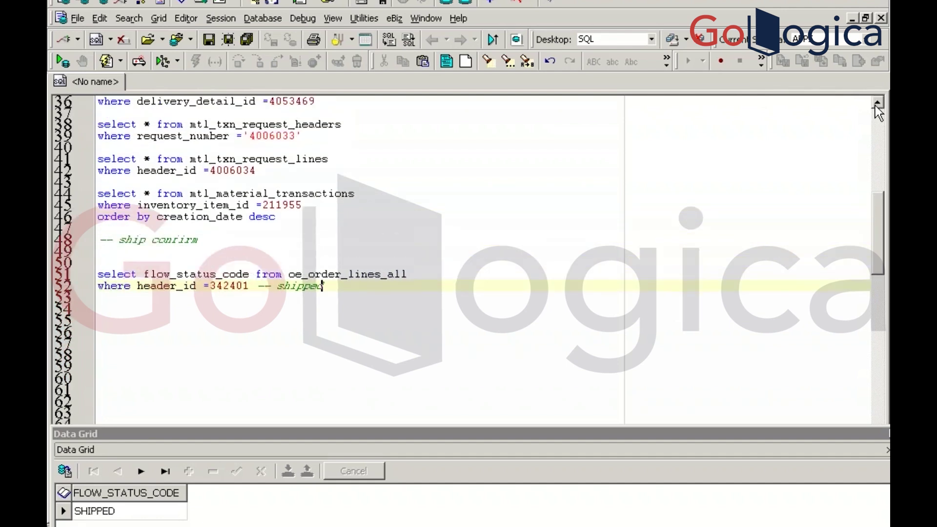
pyautogui.click(874, 106)
pyautogui.click(875, 105)
pyautogui.click(875, 106)
pyautogui.click(874, 105)
pyautogui.click(874, 106)
pyautogui.click(874, 106)
pyautogui.click(874, 105)
pyautogui.click(875, 105)
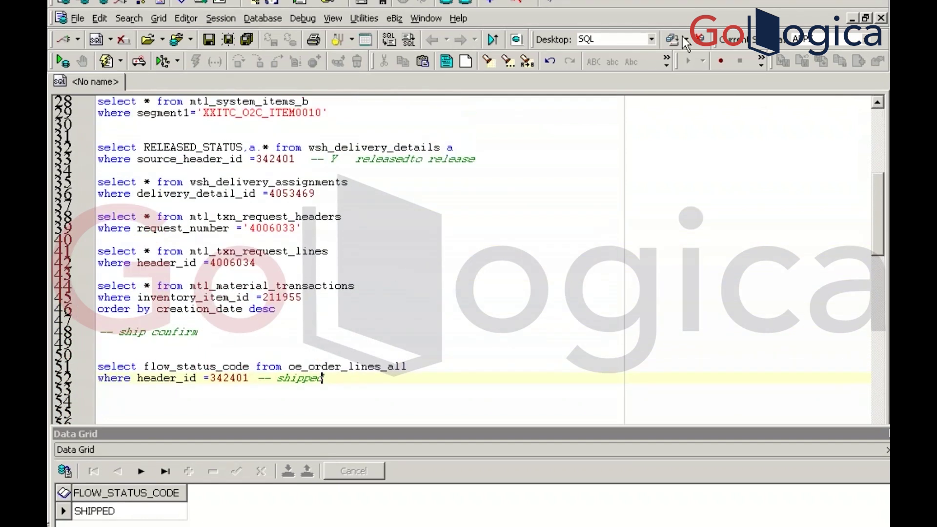
pyautogui.click(294, 159)
pyautogui.press('F9')
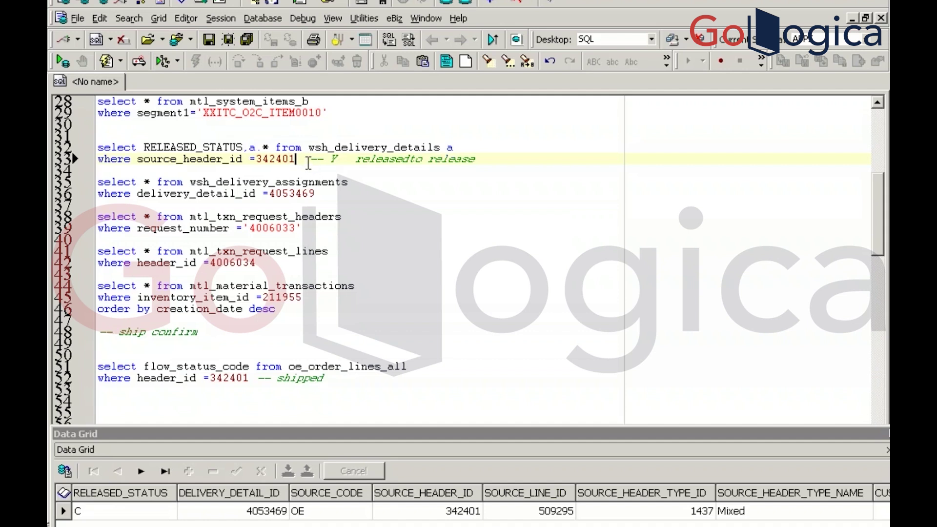
# Copy the wsh_delivery_details query below the shipped line query and annotate it with "--C closed"
pyautogui.moveTo(308, 163); pyautogui.dragTo(99, 148)
pyautogui.hotkey('ctrl', 'c')
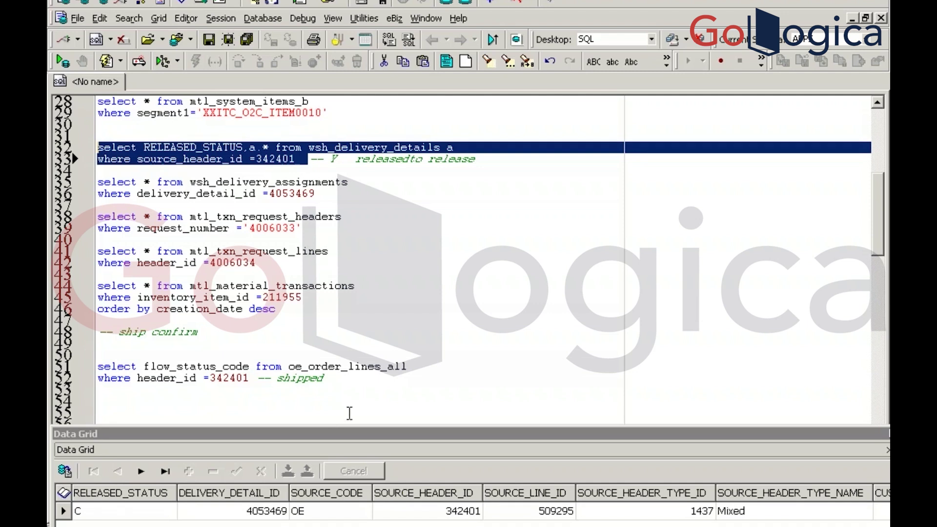
pyautogui.click(353, 390)
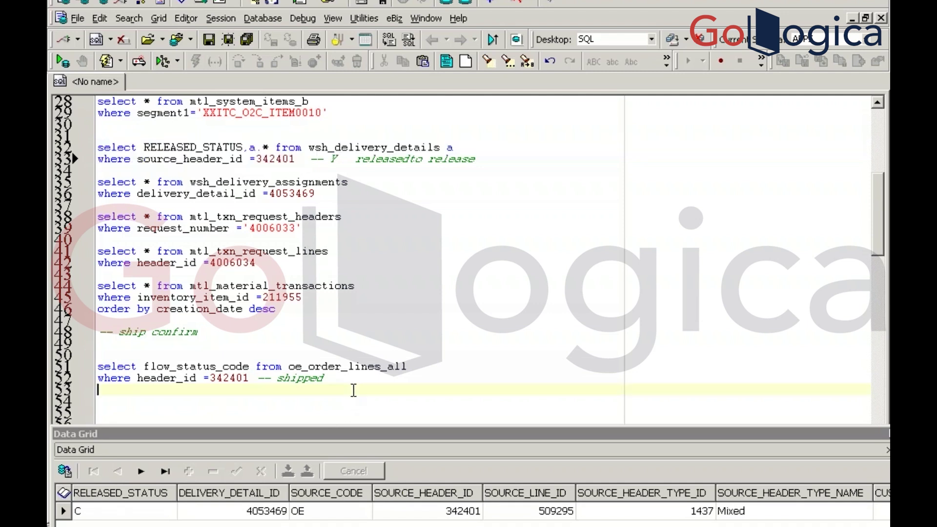
pyautogui.press('Return')
pyautogui.hotkey('ctrl', 'v')
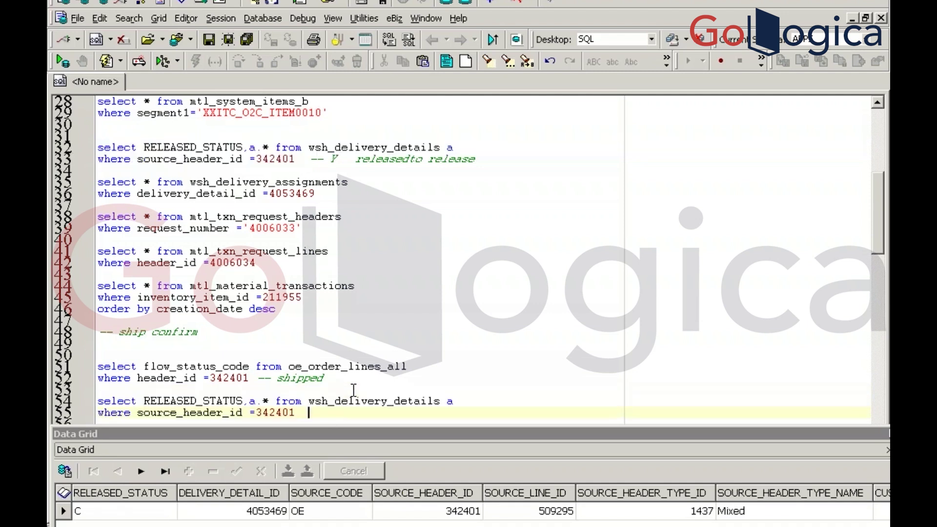
pyautogui.write('--C closed')
# Run the mtl_txn_request_headers query and add a blank line below the last ship confirm query
pyautogui.click(303, 217)
pyautogui.press('F9')
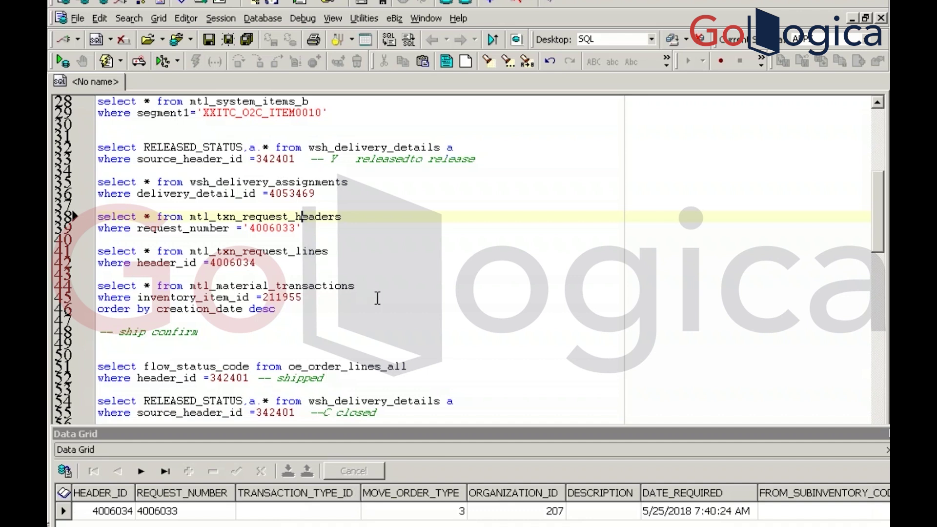
pyautogui.click(394, 413)
pyautogui.moveTo(880, 200); pyautogui.dragTo(880, 230)
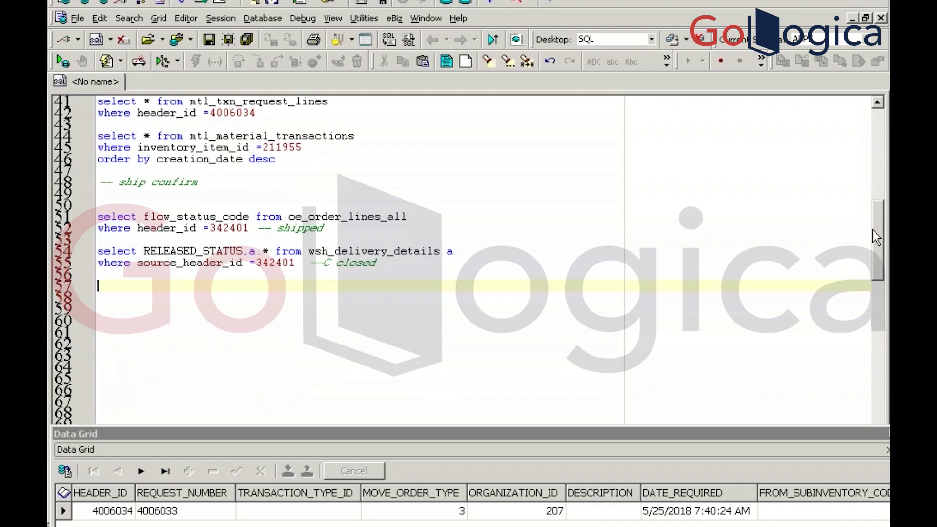
pyautogui.press('Return')
# Switch to the Mind_ERP17.txt notes and review the Order to Cash steps from booking through running the workflow background process
pyautogui.hotkey('alt', 'Tab')
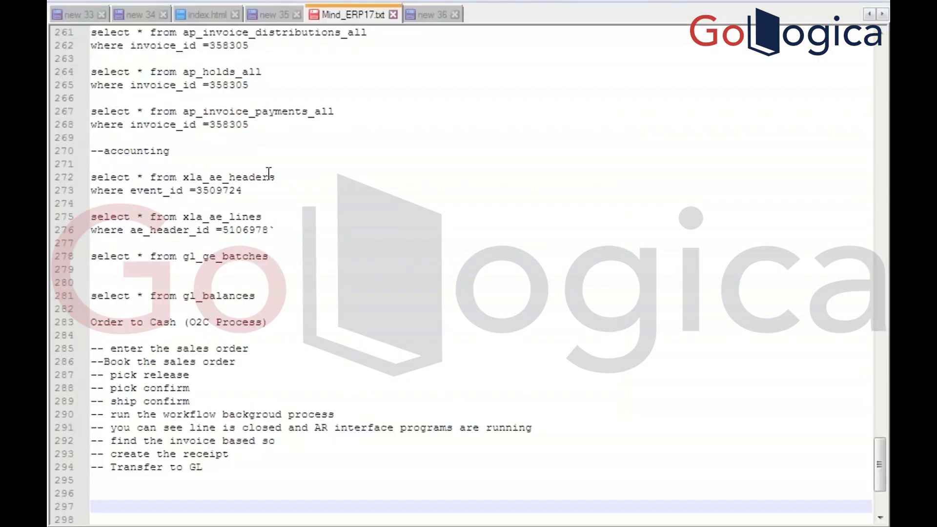
pyautogui.click(183, 363)
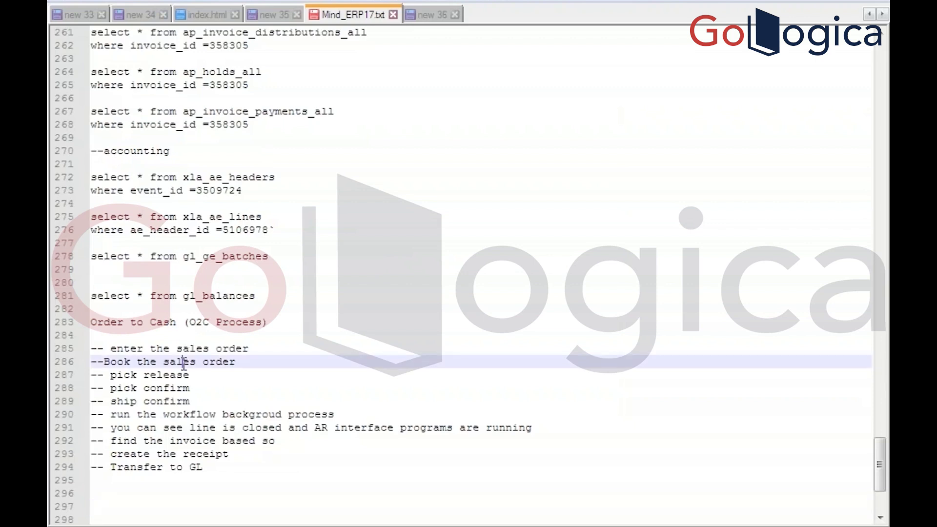
pyautogui.click(159, 376)
pyautogui.click(162, 389)
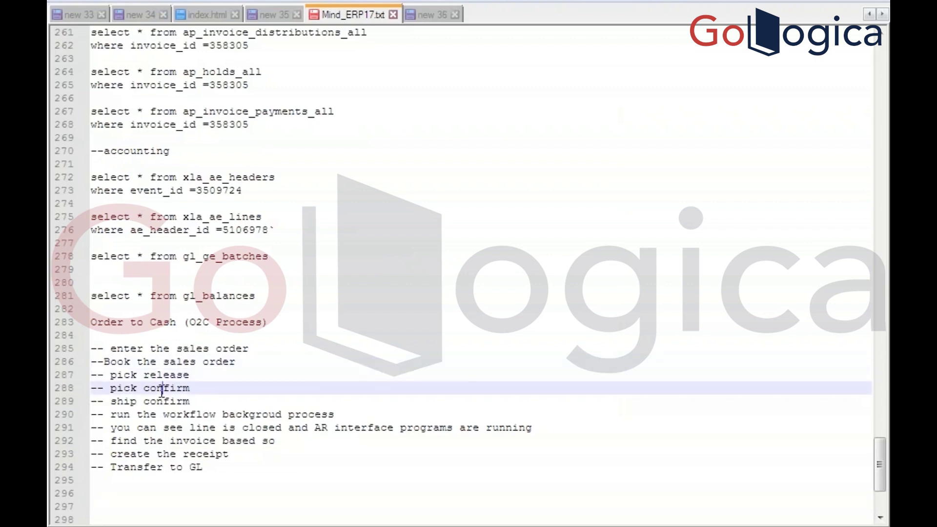
pyautogui.click(163, 403)
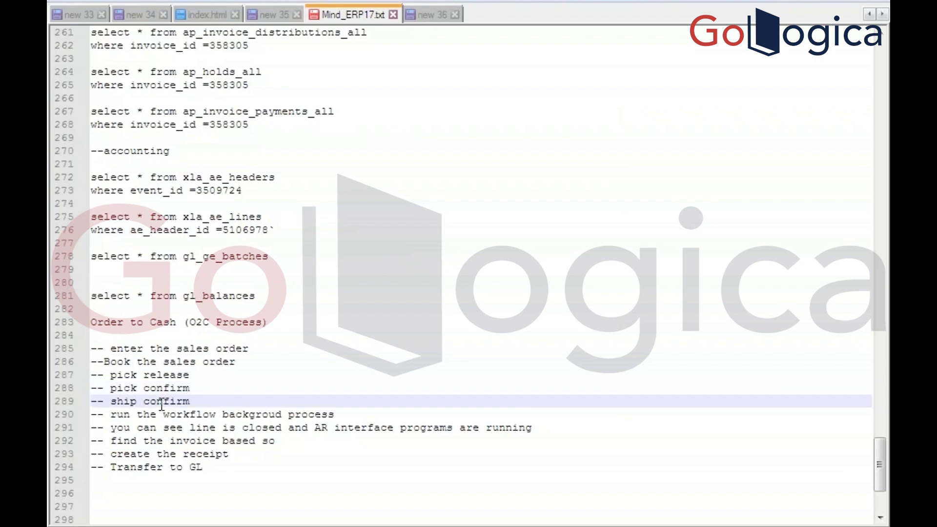
pyautogui.click(137, 416)
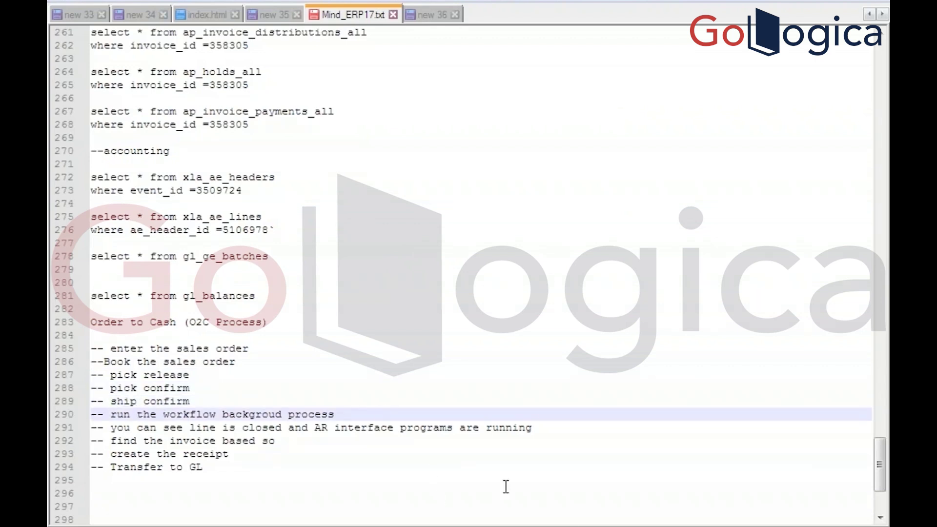
# Return to Toad and add the comment "-- run the workflow background process" below the ship confirm queries
pyautogui.hotkey('alt', 'Tab')
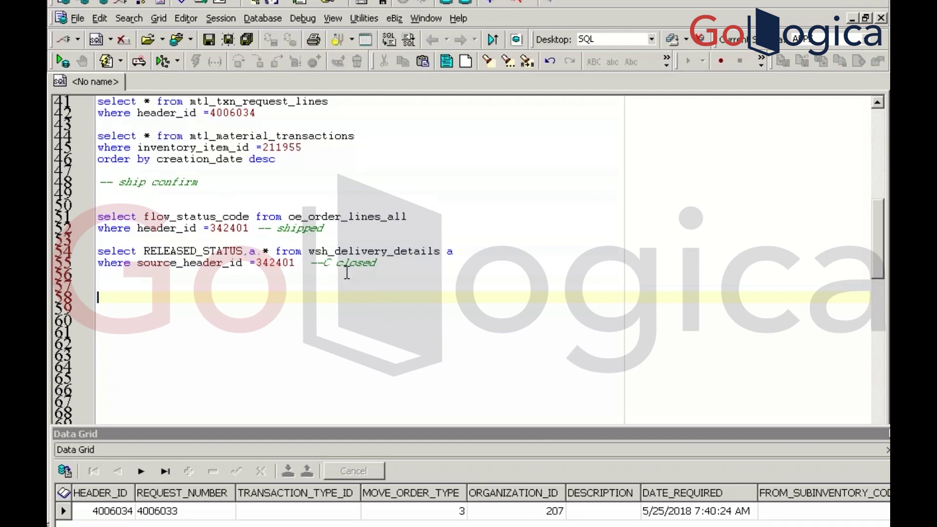
pyautogui.click(318, 228)
pyautogui.click(138, 282)
pyautogui.write('-- run the ')
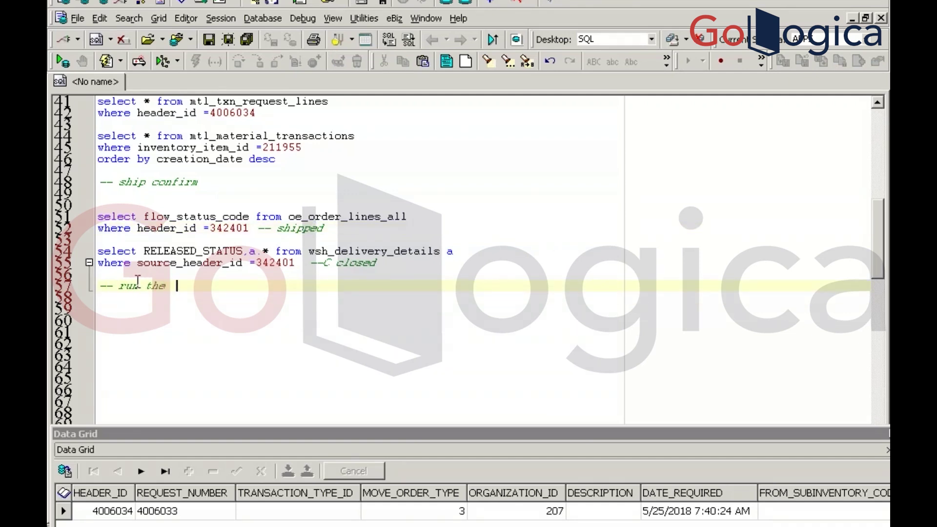
pyautogui.write('workflow ba')
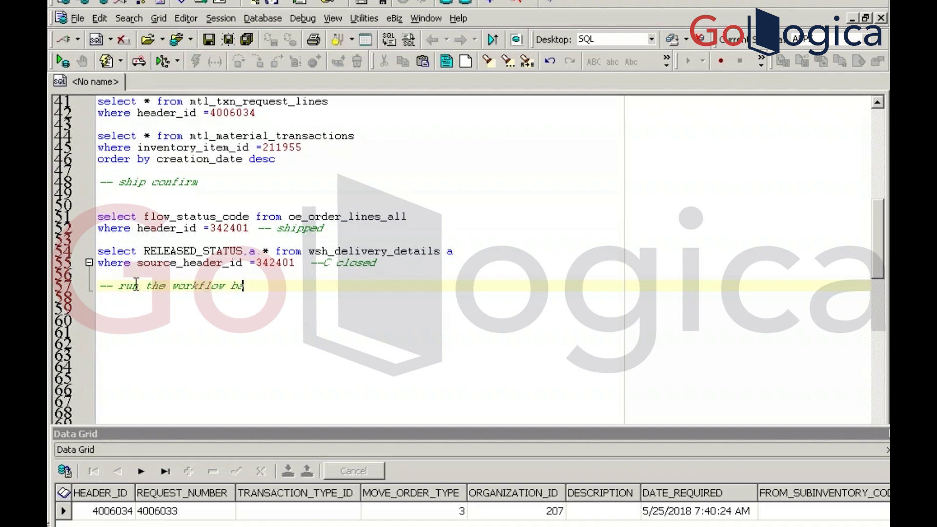
pyautogui.write('ckg')
pyautogui.write('round process')
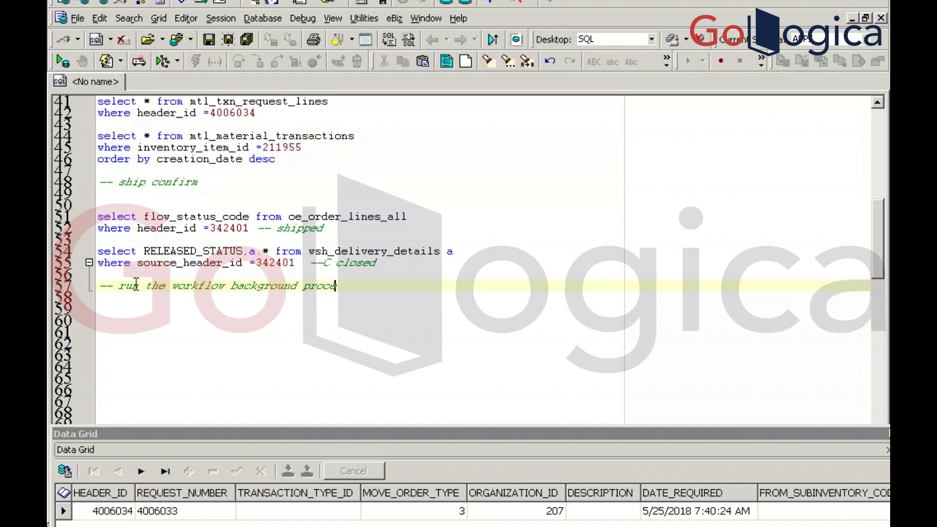
pyautogui.press('Return')
pyautogui.press('Return')
# Copy the oe_order_lines_all status query with its shipped comment to below the workflow background process comment
pyautogui.moveTo(344, 227); pyautogui.dragTo(273, 208)
pyautogui.hotkey('ctrl', 'c')
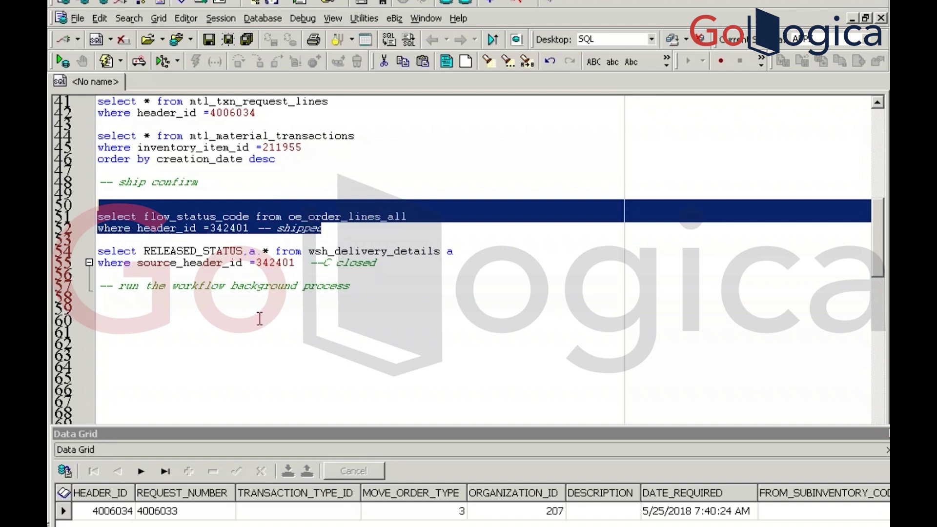
pyautogui.click(195, 322)
pyautogui.hotkey('ctrl', 'v')
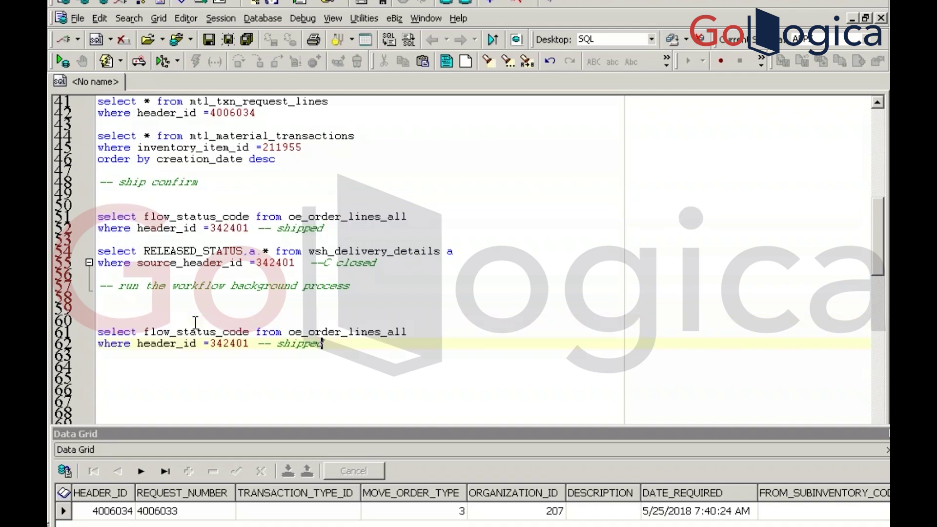
# Switch to the Oracle Requests window and start a new single request for Workflow Background Process
pyautogui.hotkey('alt', 'Tab')
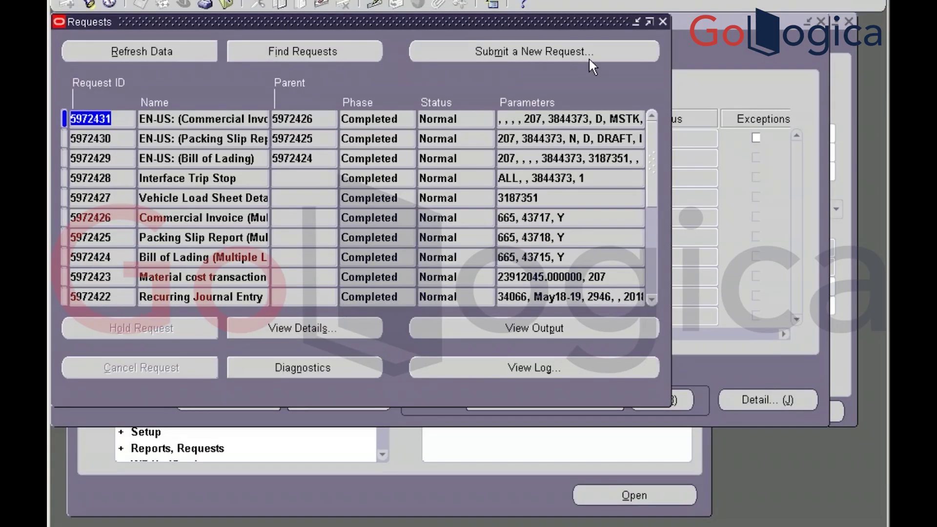
pyautogui.click(590, 58)
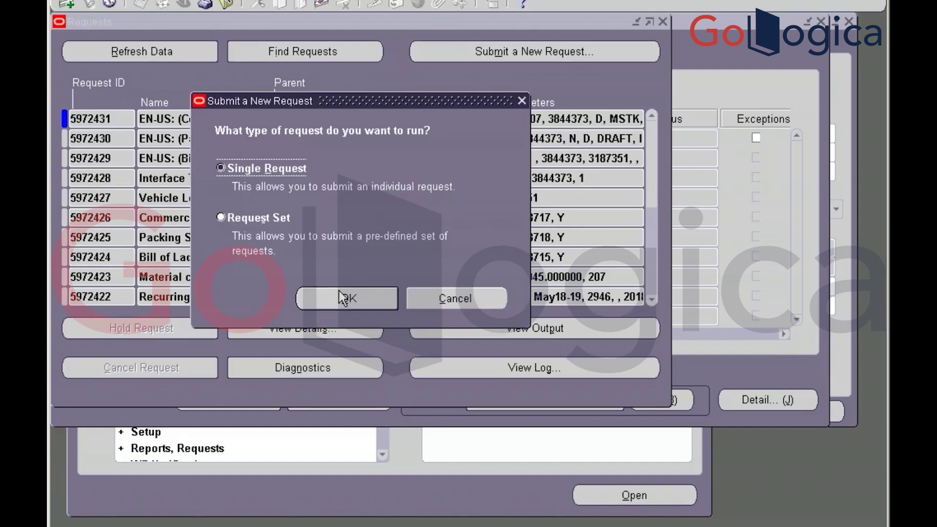
pyautogui.click(341, 295)
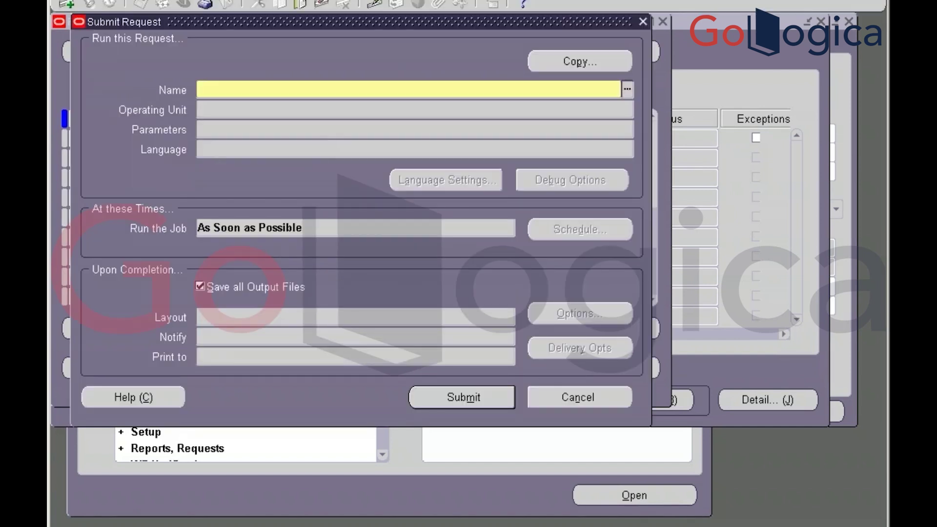
pyautogui.write('workfloow')
pyautogui.press('Tab')
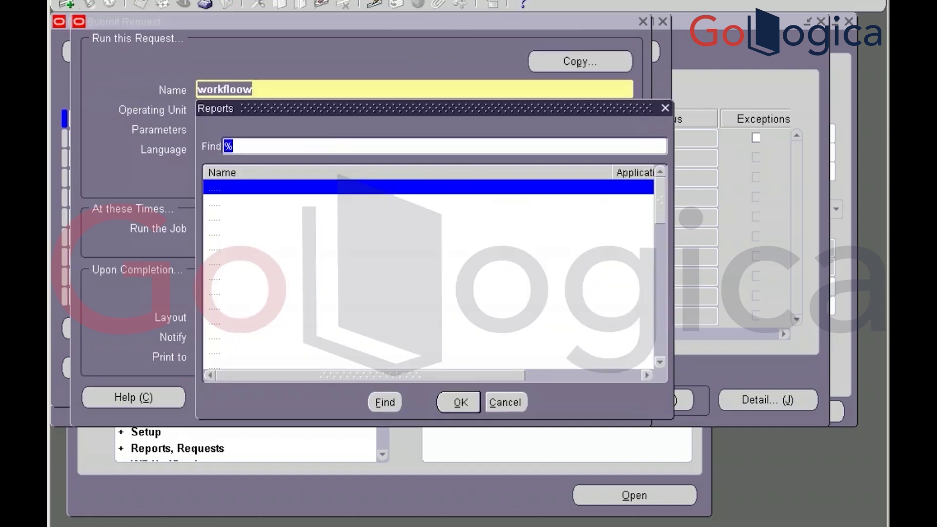
pyautogui.click(452, 402)
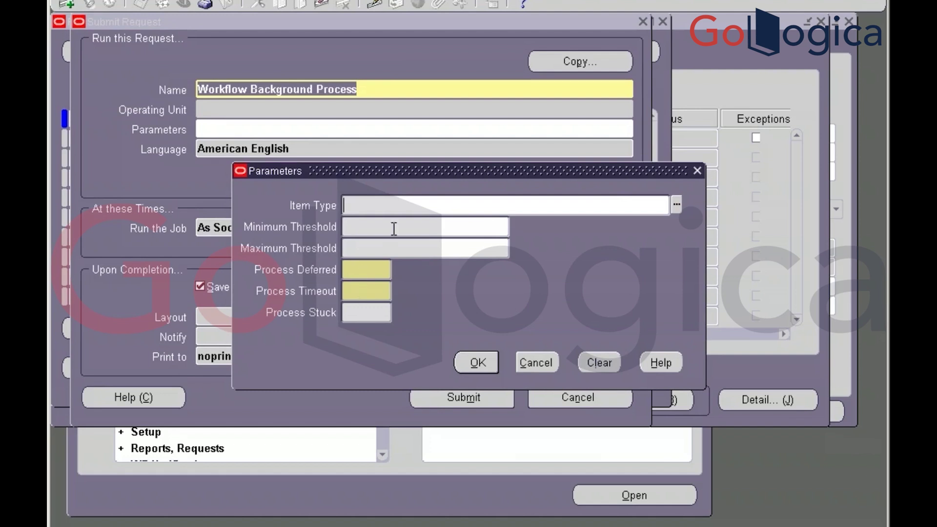
pyautogui.write('oe')
pyautogui.press('Tab')
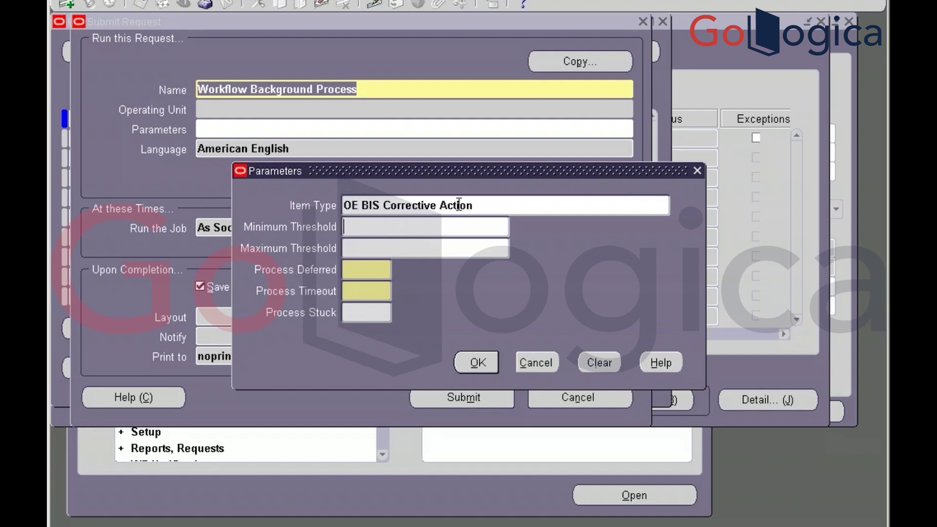
pyautogui.click(478, 213)
pyautogui.press('BackSpace')
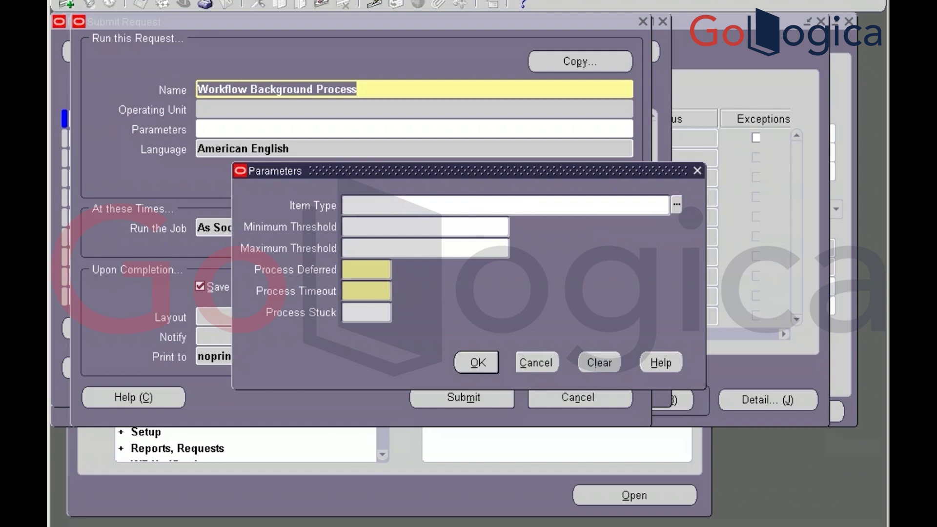
# Set the request's Item Type parameter to OE BIS Corrective Action
pyautogui.click(680, 207)
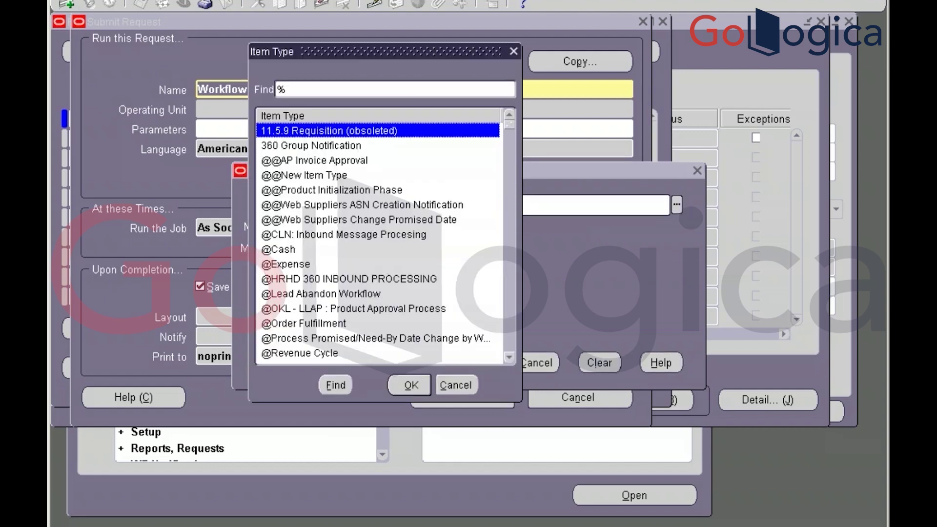
pyautogui.write('o')
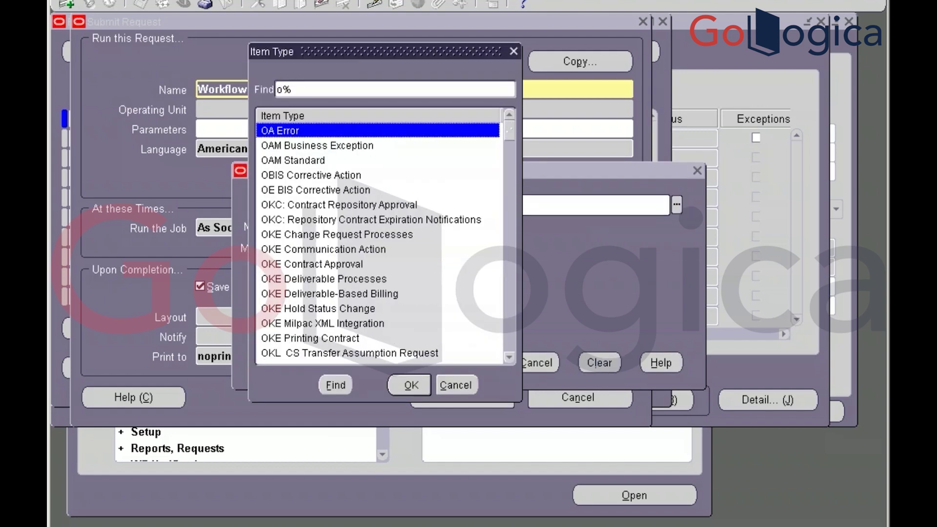
pyautogui.press('BackSpace')
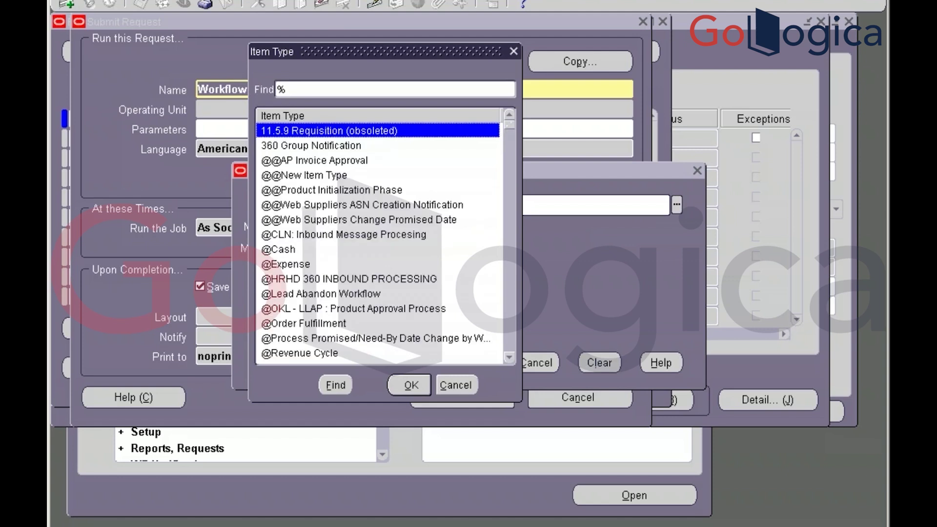
pyautogui.write('l')
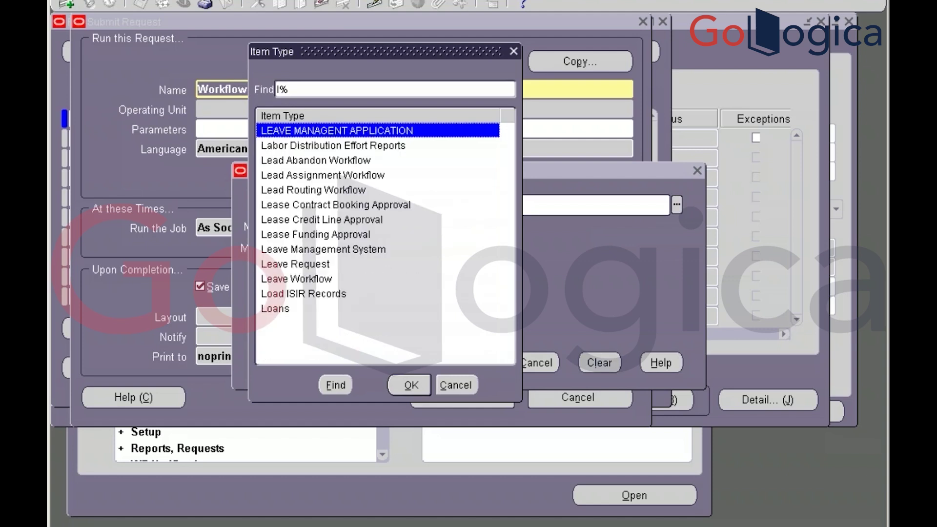
pyautogui.press('BackSpace')
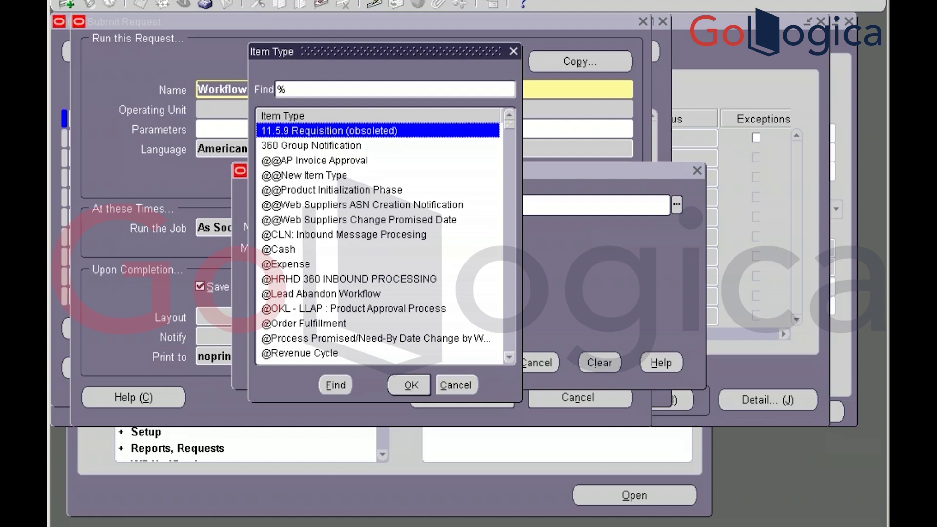
pyautogui.write('oe bis')
pyautogui.press('Return')
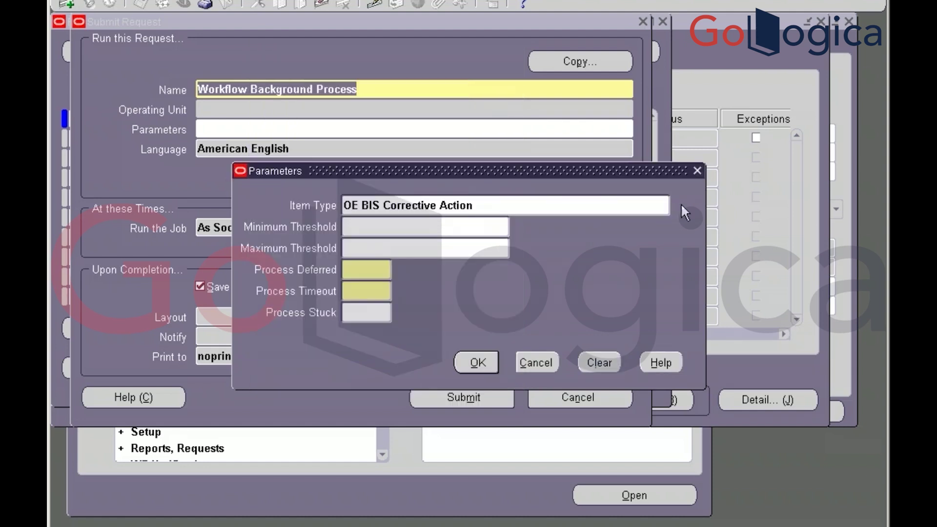
# Replace the Item Type parameter with OM Order Line, chosen from the item types beginning with OM
pyautogui.click(599, 202)
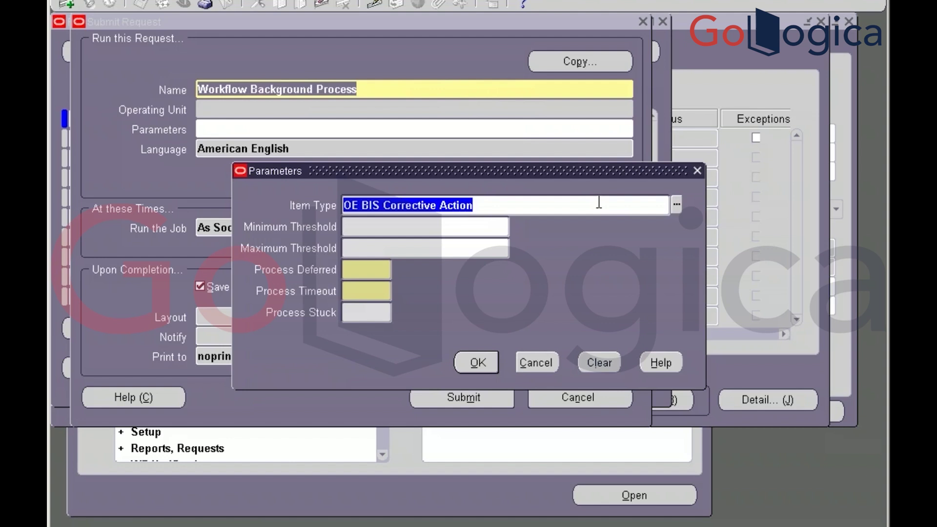
pyautogui.press('BackSpace')
pyautogui.write('OM')
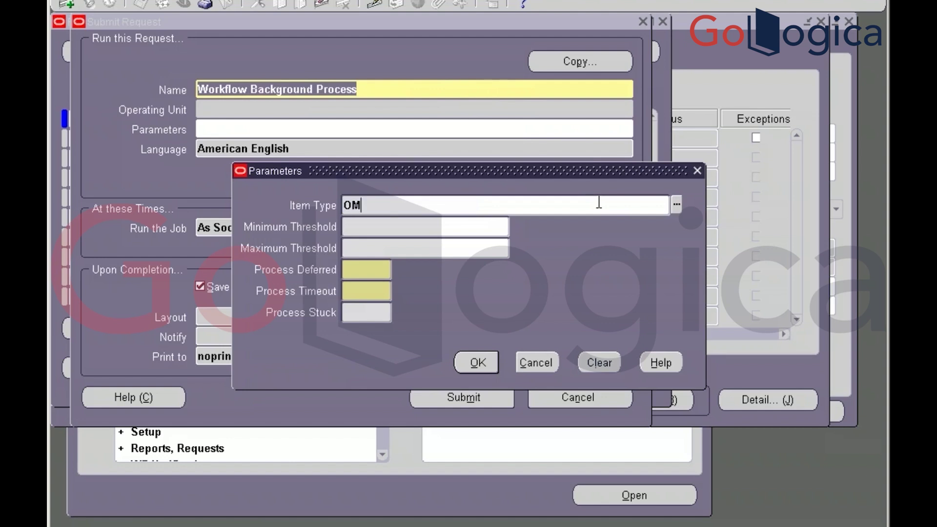
pyautogui.press('Tab')
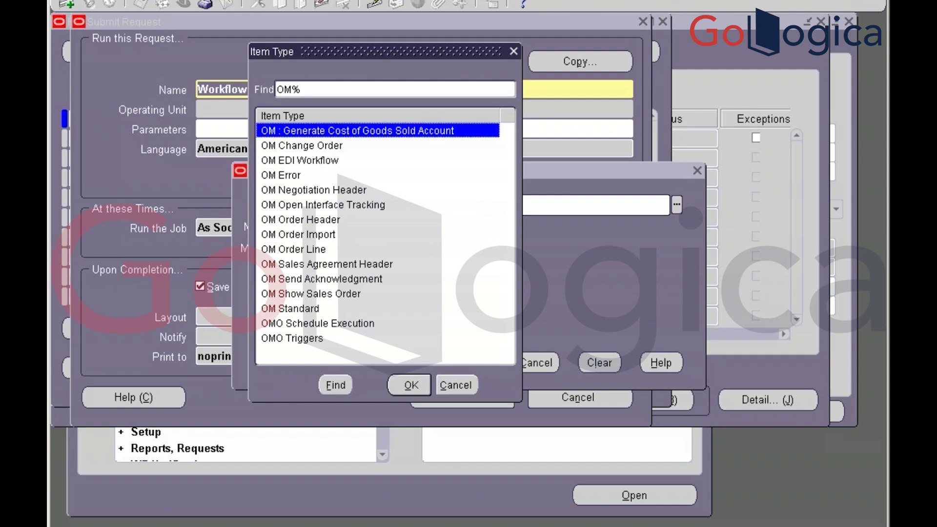
pyautogui.press('Down')
pyautogui.press('Down')
pyautogui.press('Down')
pyautogui.press('Down')
pyautogui.press('Down')
pyautogui.press('Down')
pyautogui.press('Down')
pyautogui.press('Down')
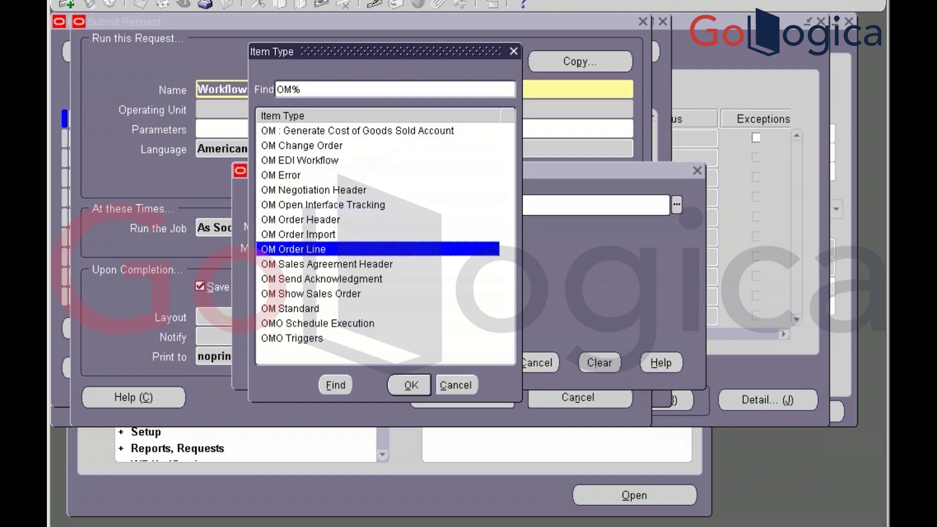
pyautogui.press('Return')
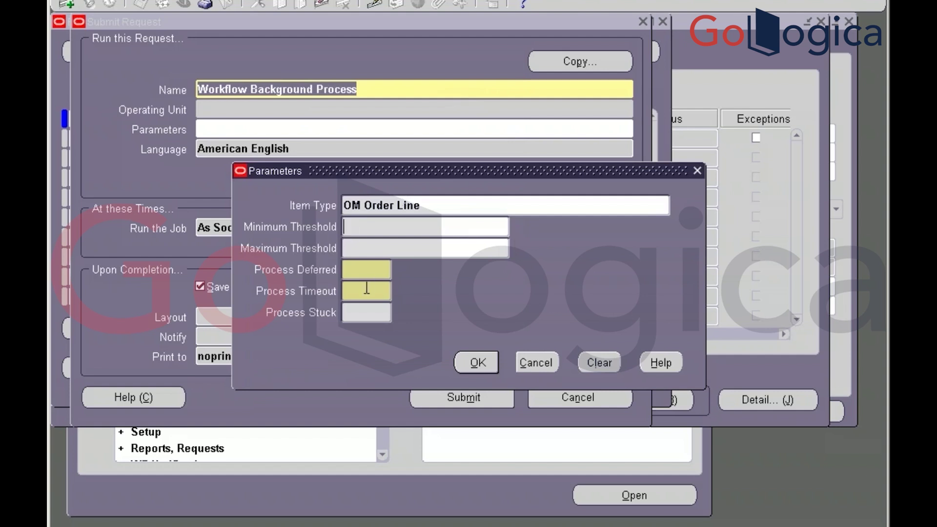
# Set Process Deferred to Yes and Process Timeout to No for the Workflow Background Process request
pyautogui.click(371, 269)
pyautogui.write('y')
pyautogui.press('Tab')
pyautogui.write('n')
pyautogui.press('Tab')
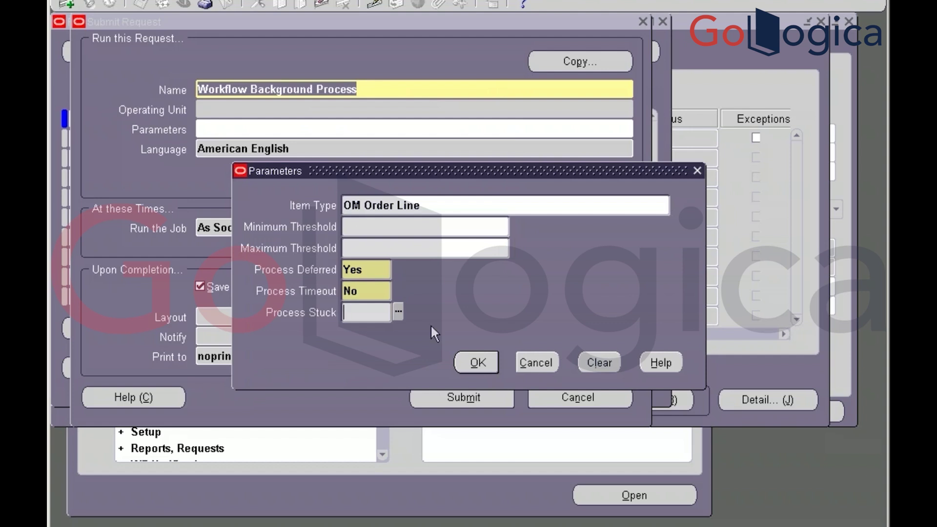
# Accept the parameters and submit the request without starting another, refreshing the requests list to check its progress
pyautogui.click(476, 362)
pyautogui.click(480, 390)
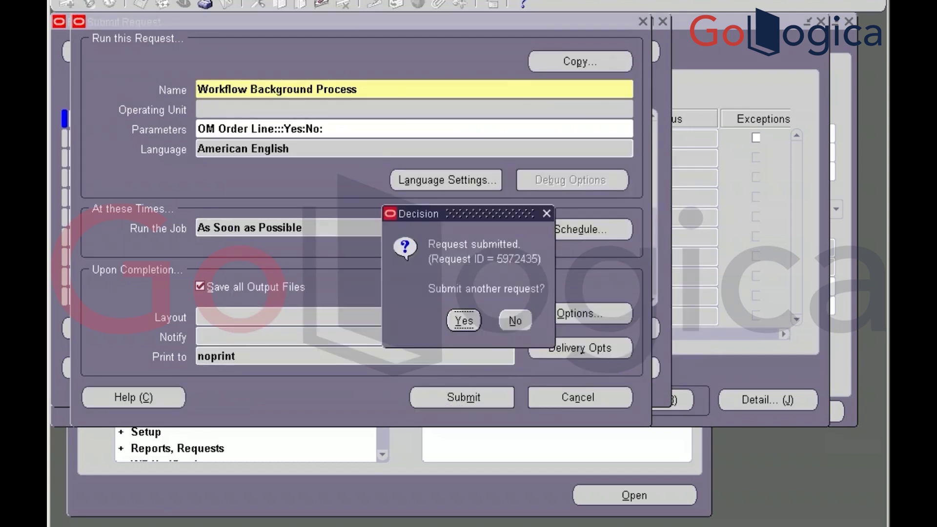
pyautogui.click(517, 322)
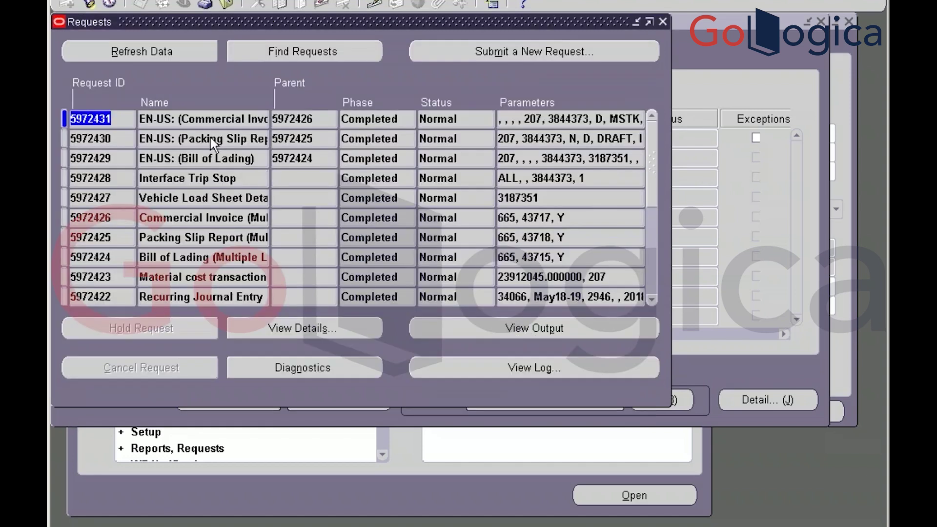
pyautogui.click(133, 50)
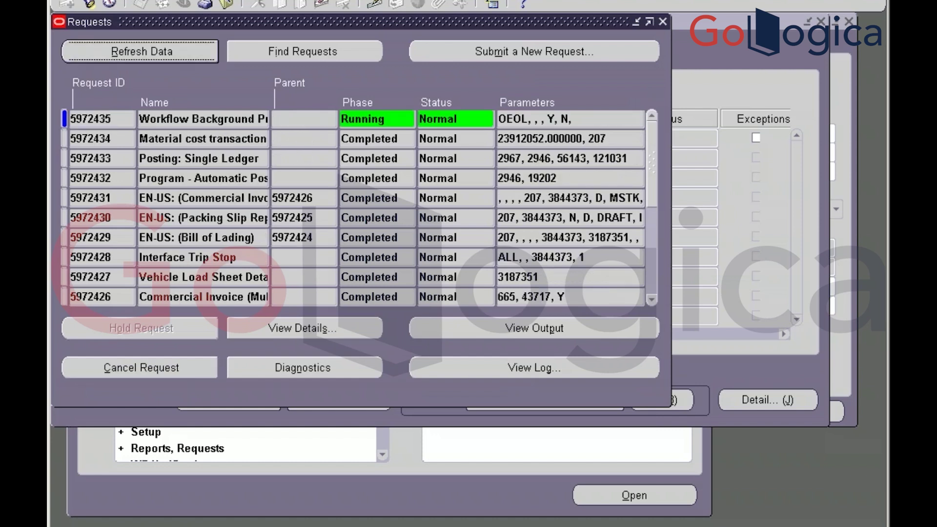
# Switch to Toad, run the last oe_order_lines_all status query, and change its trailing comment to "closed"
pyautogui.hotkey('alt', 'Tab')
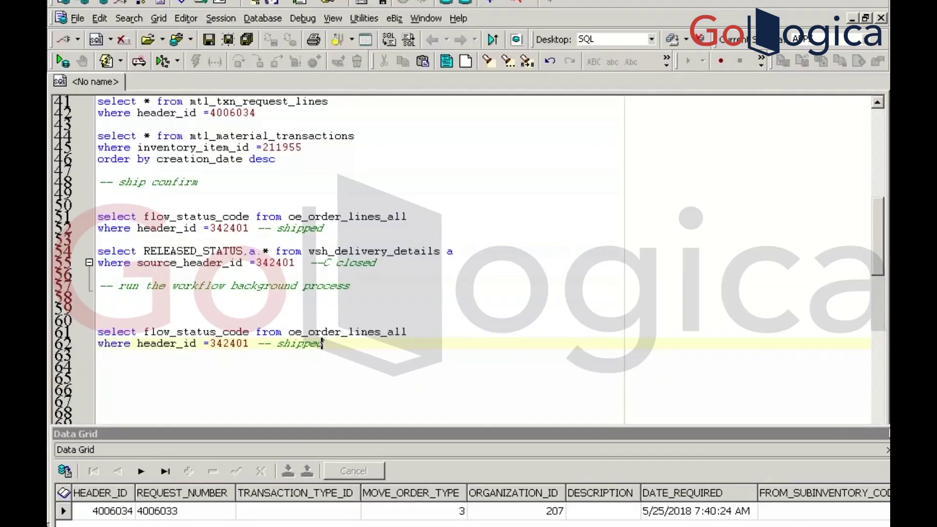
pyautogui.hotkey('ctrl', 'Return')
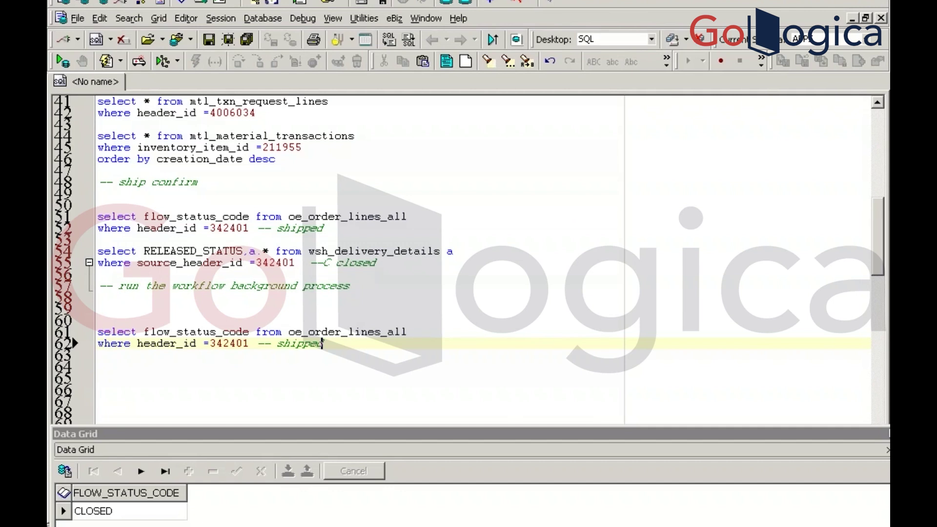
pyautogui.press('BackSpace')
pyautogui.press('BackSpace')
pyautogui.press('BackSpace')
pyautogui.press('BackSpace')
pyautogui.press('BackSpace')
pyautogui.press('BackSpace')
pyautogui.press('BackSpace')
pyautogui.write('close')
pyautogui.press('BackSpace')
pyautogui.write('d')
# Add the comment "-- invoices" below the last oe_order_lines_all status query
pyautogui.press('Return')
pyautogui.press('Return')
pyautogui.write('-- int')
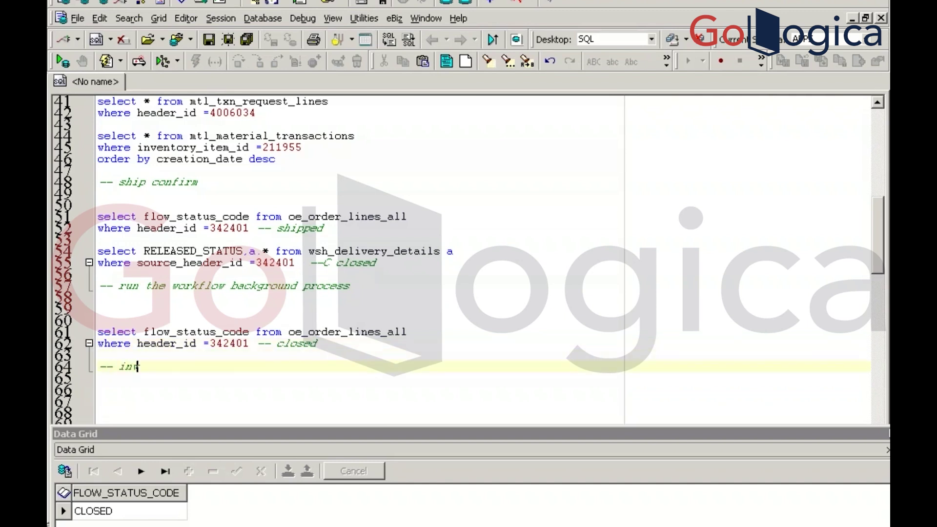
pyautogui.press('BackSpace')
pyautogui.write('voices')
# Switch to the Oracle Requests window and refresh the list to check the Workflow Background Process and Autoinvoice requests
pyautogui.hotkey('alt', 'Tab')
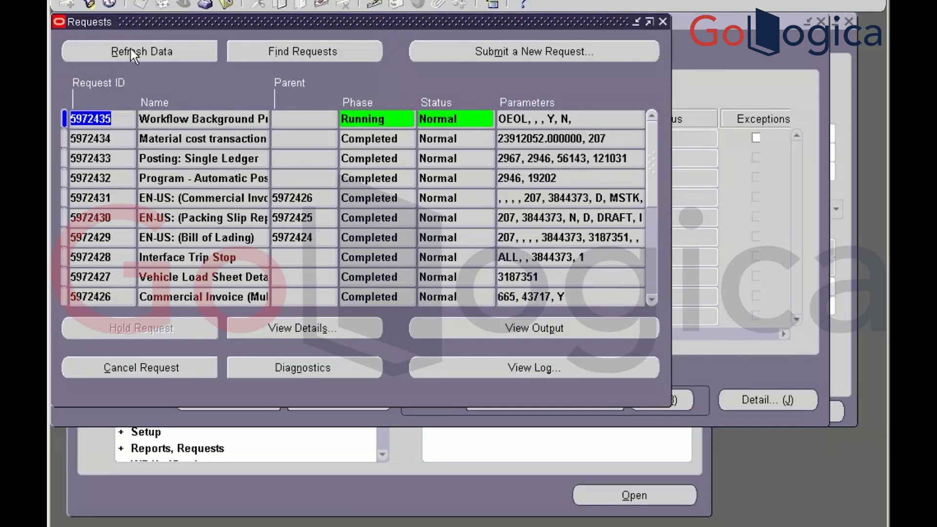
pyautogui.click(84, 48)
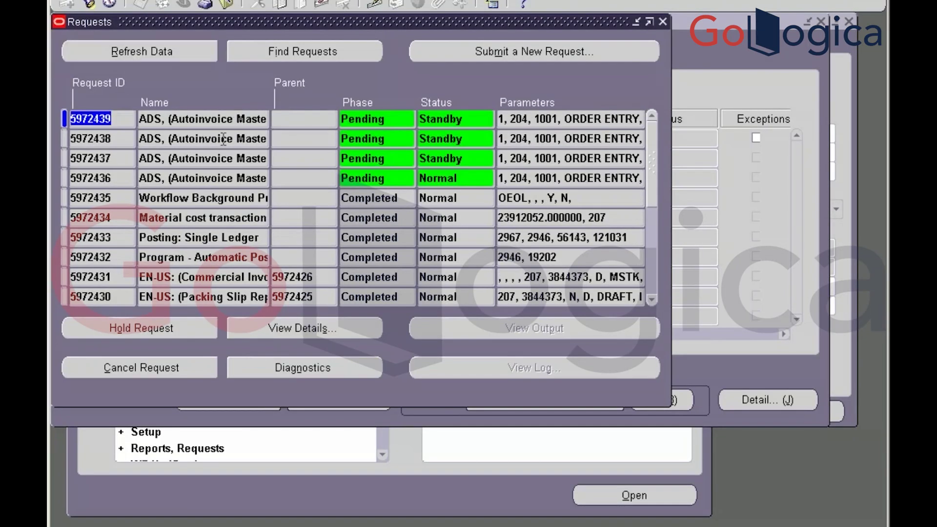
pyautogui.click(210, 158)
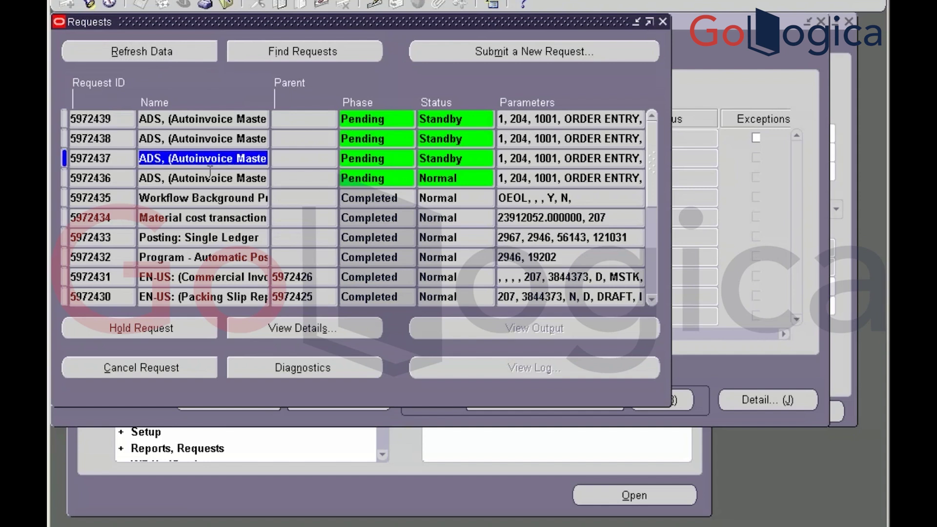
pyautogui.click(130, 55)
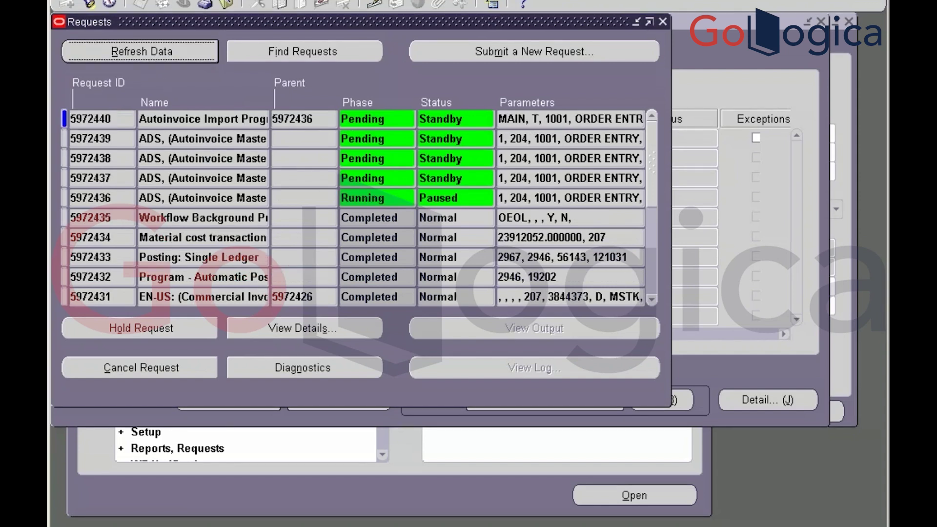
pyautogui.hotkey('alt', 'r')
pyautogui.click(203, 178)
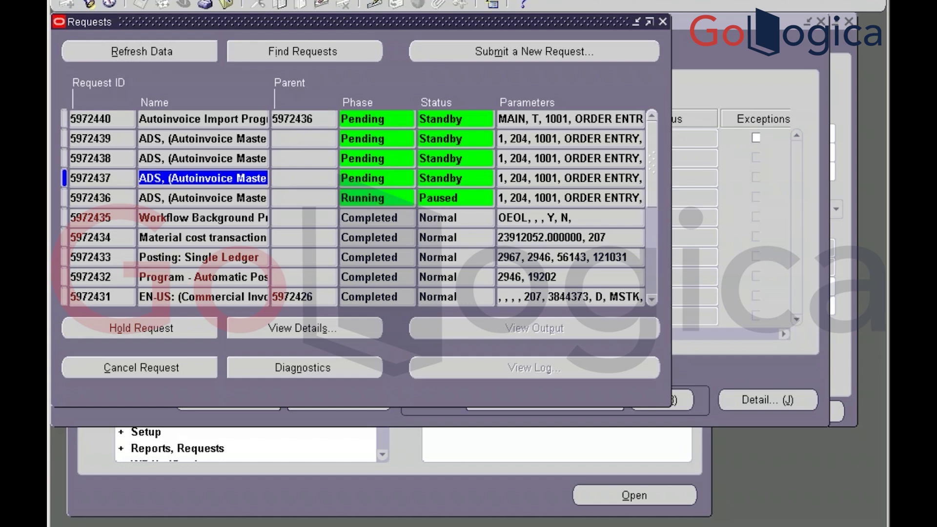
# Return to Toad and run "select * from ra_customer_trx_all" below the invoices comment
pyautogui.hotkey('alt', 'Tab')
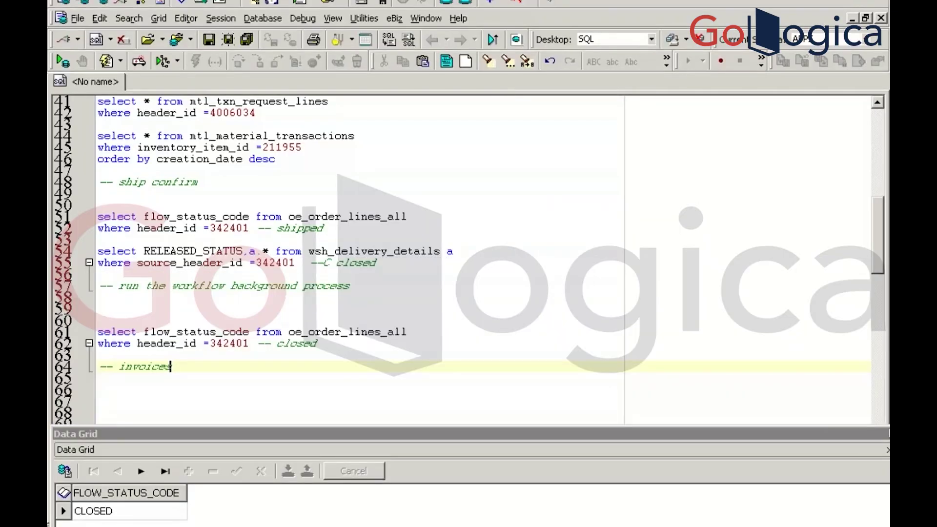
pyautogui.press('Return')
pyautogui.press('Return')
pyautogui.write('select * from ')
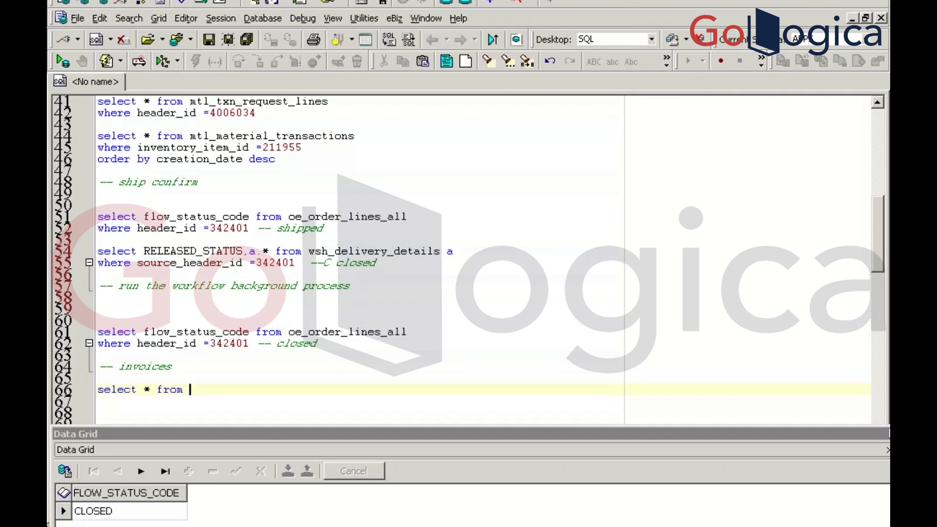
pyautogui.write('ra_customer_')
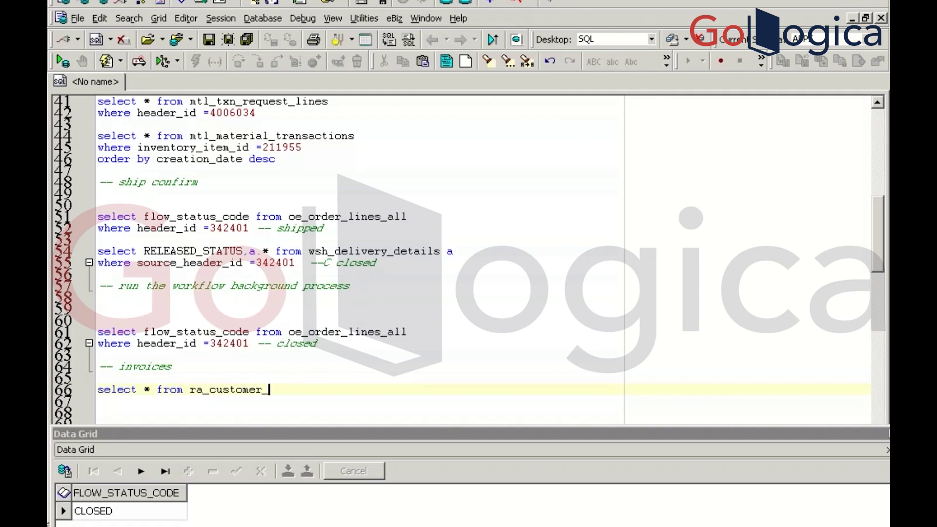
pyautogui.write('trx_all')
pyautogui.press('F9')
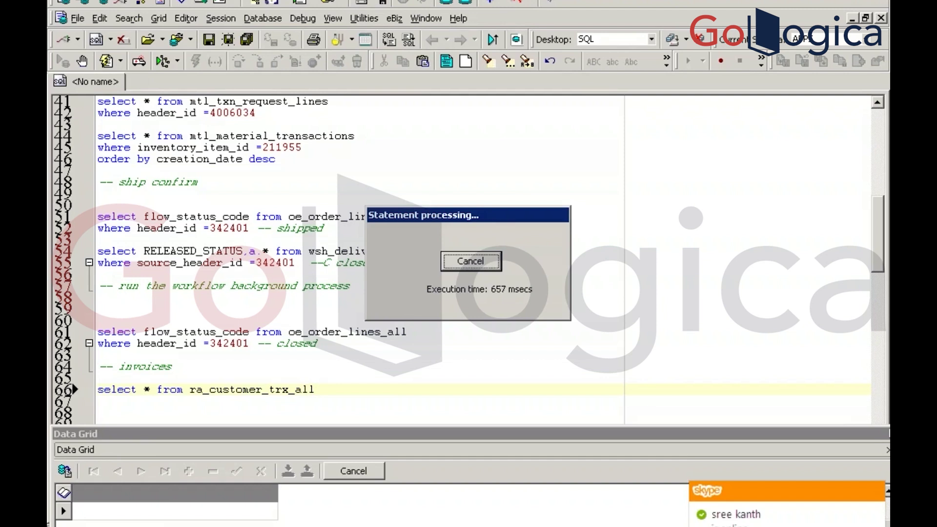
# Write "select * from all_objects" below the ra_customer_trx_all query and add blank lines under it
pyautogui.press('Return')
pyautogui.press('Return')
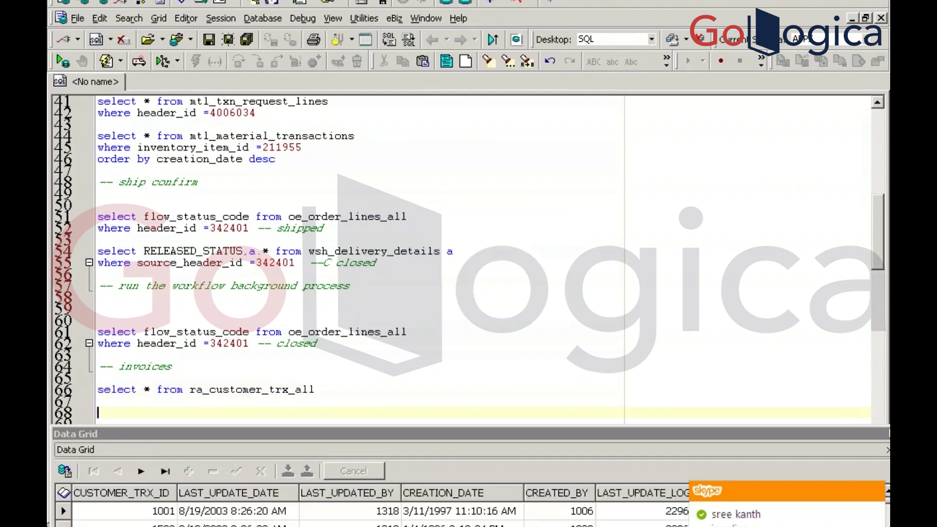
pyautogui.write('select * from ')
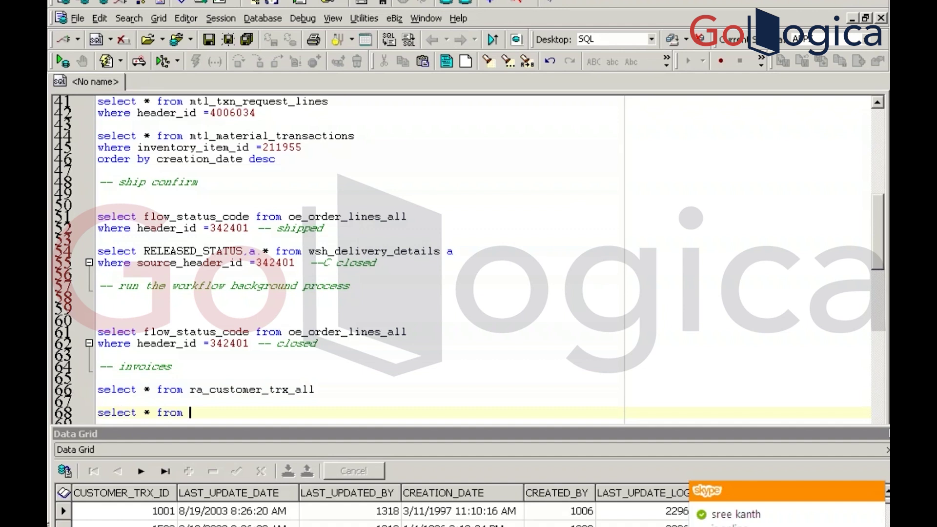
pyautogui.write('all_object')
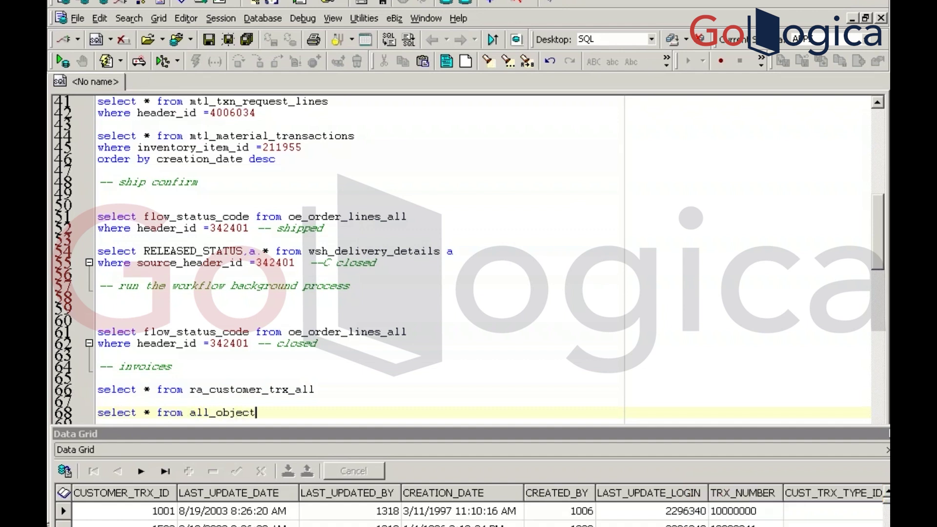
pyautogui.write('s')
pyautogui.press('Return')
pyautogui.press('Return')
pyautogui.press('Return')
pyautogui.press('Return')
pyautogui.press('Return')
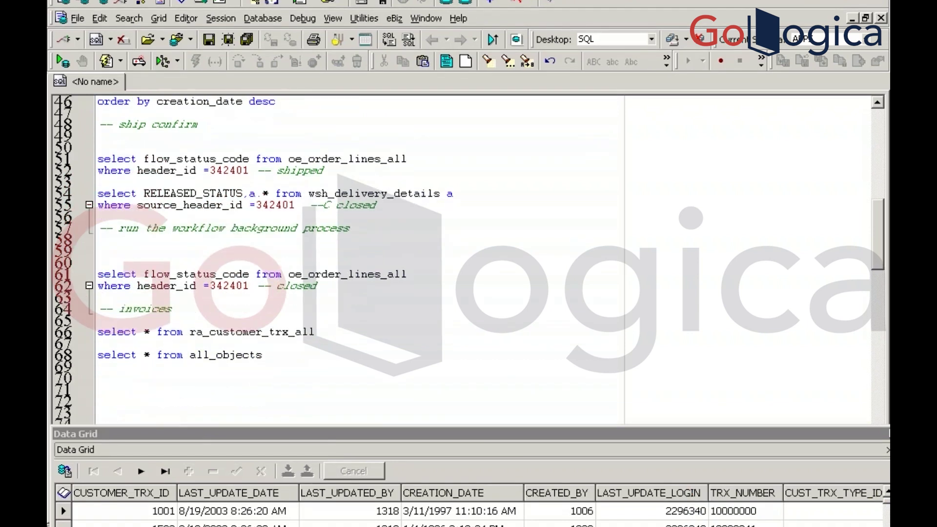
pyautogui.press('Return')
pyautogui.press('Return')
pyautogui.press('Return')
pyautogui.press('Return')
pyautogui.press('Return')
pyautogui.press('Return')
pyautogui.press('Return')
pyautogui.press('Return')
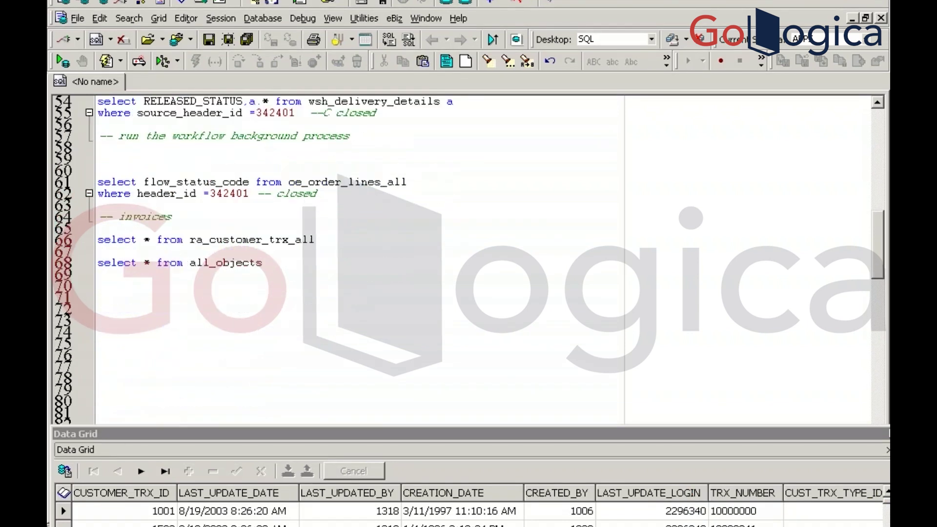
# Add "where object_name like 'RA%CUST%INTER%'" to the all_objects query and run it
pyautogui.click(106, 274)
pyautogui.write('where object_t')
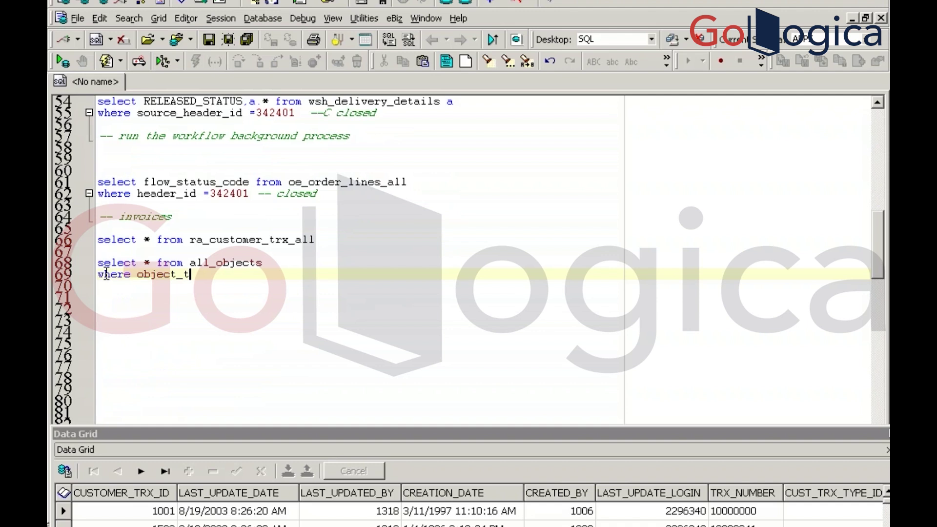
pyautogui.press('BackSpace')
pyautogui.write("name like ''")
pyautogui.rightClick(107, 273)
pyautogui.press('Escape')
pyautogui.click(256, 273)
pyautogui.write('RA')
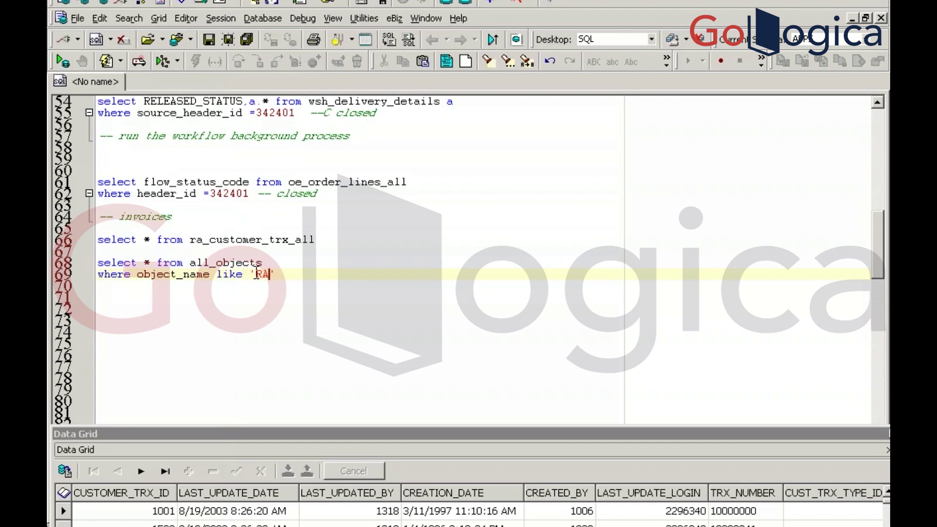
pyautogui.write('%CUST')
pyautogui.write('%INTER')
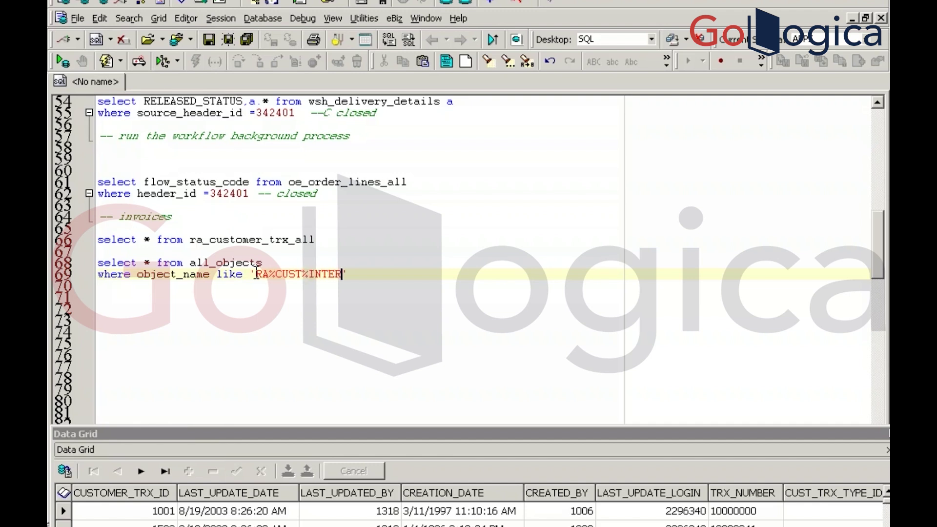
pyautogui.write('%')
pyautogui.press('F9')
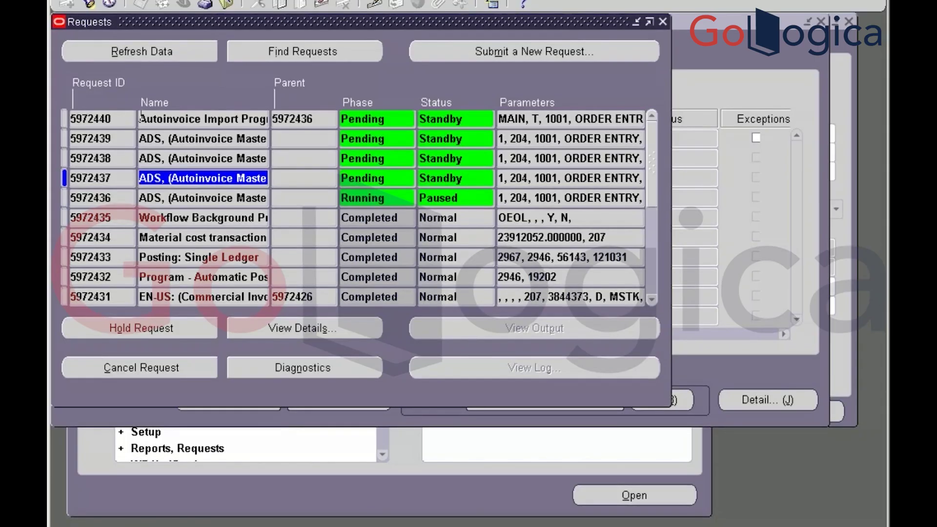
# In the Oracle Requests window, refresh the list repeatedly to check the progress of the Autoinvoice requests
pyautogui.click(155, 54)
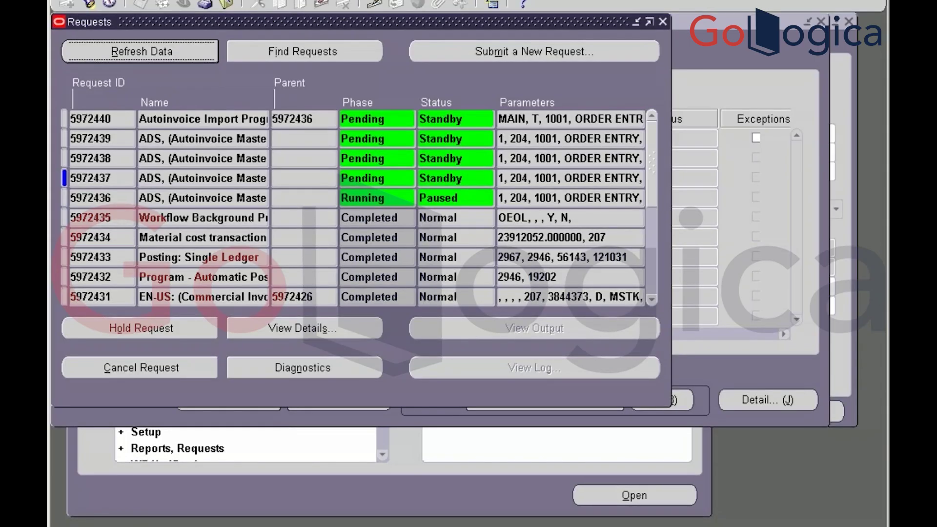
pyautogui.click(141, 51)
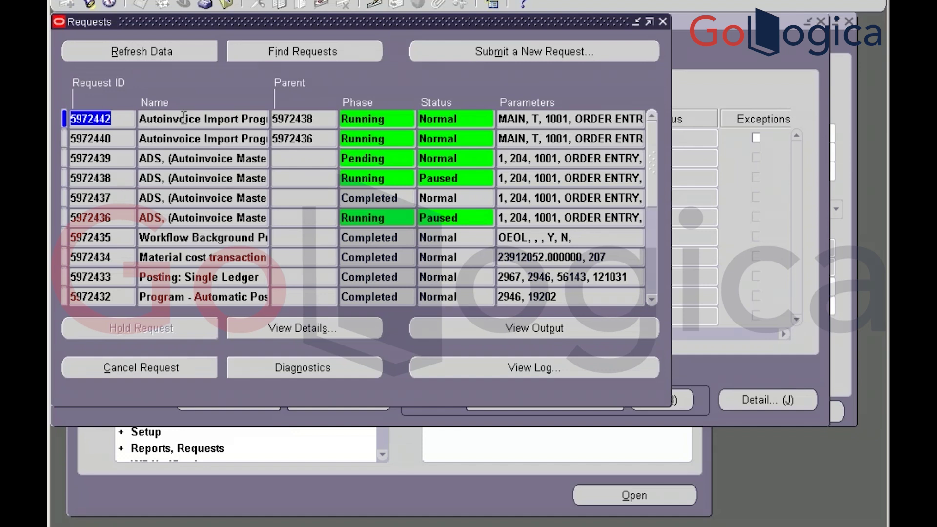
pyautogui.click(159, 52)
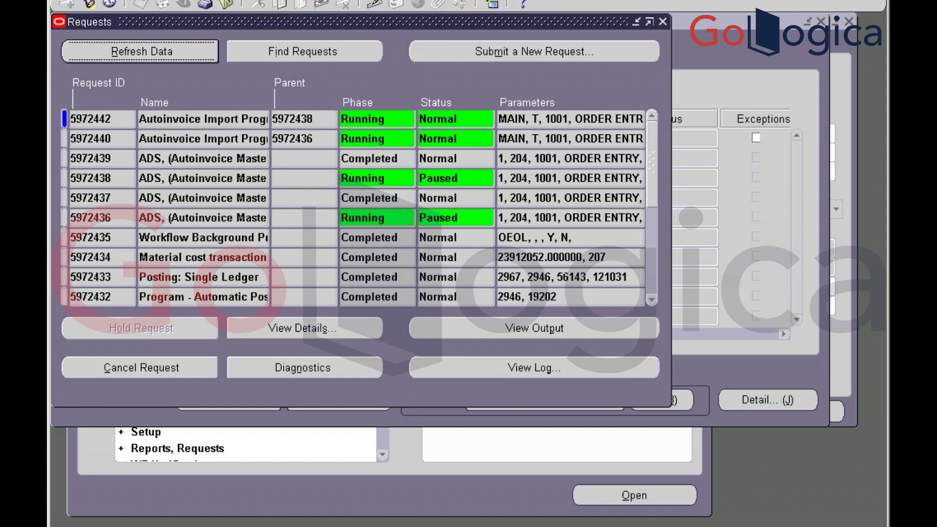
# Return to Toad, copy the RA_CUSTOMERS_INTERFACE_ALL name from the results, and run "select * from RA_CUSTOMERS_INTERFACE_ALL" below the all_objects query
pyautogui.hotkey('alt', 'Tab')
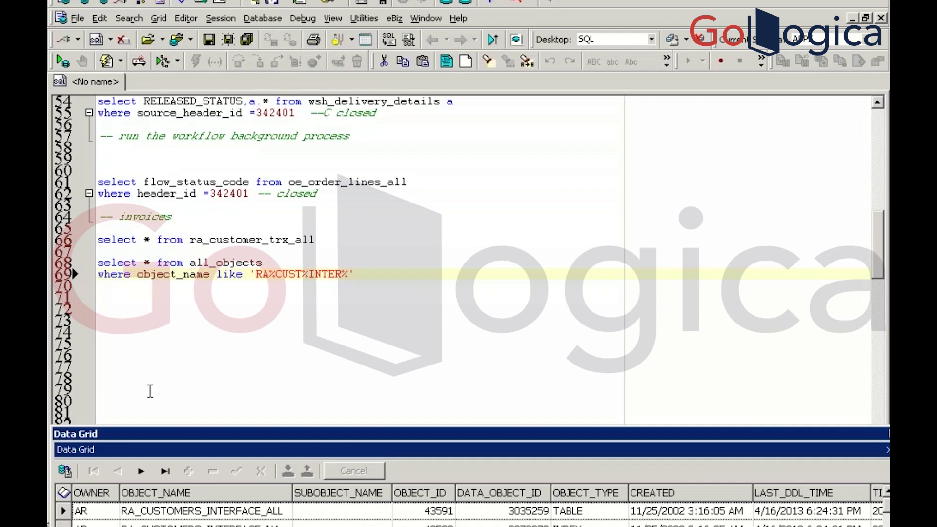
pyautogui.press('F9')
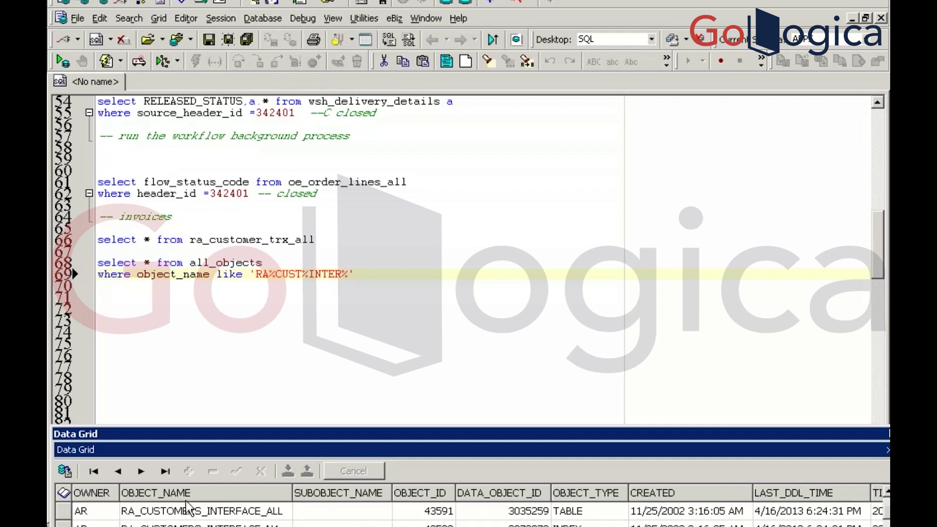
pyautogui.click(186, 513)
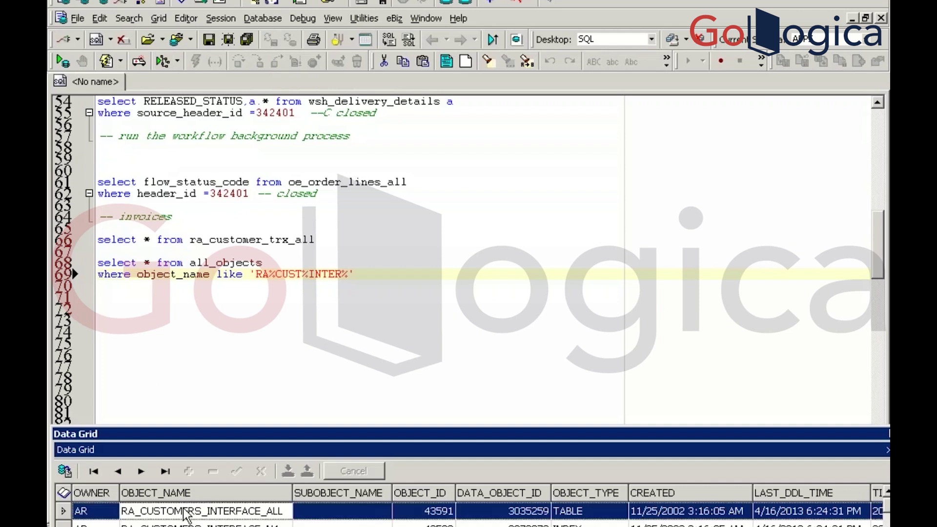
pyautogui.click(186, 512)
pyautogui.hotkey('ctrl', 'c')
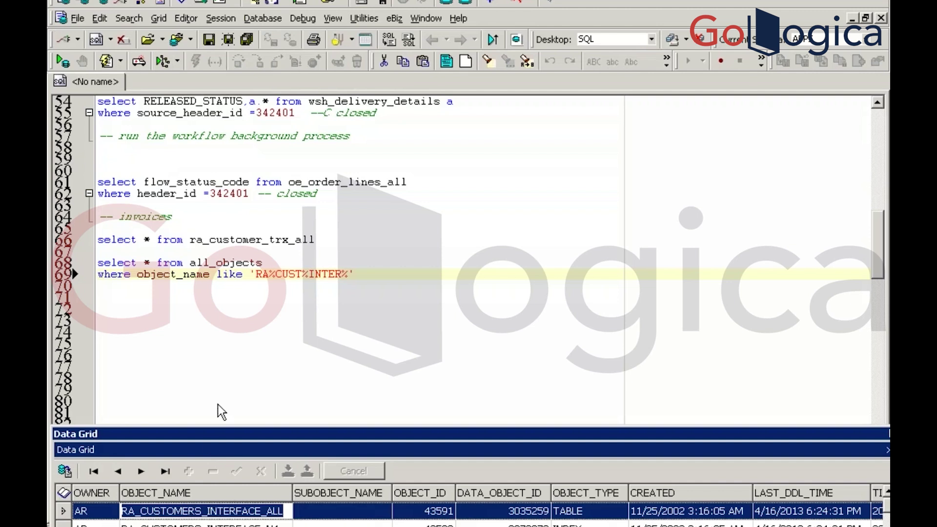
pyautogui.click(212, 333)
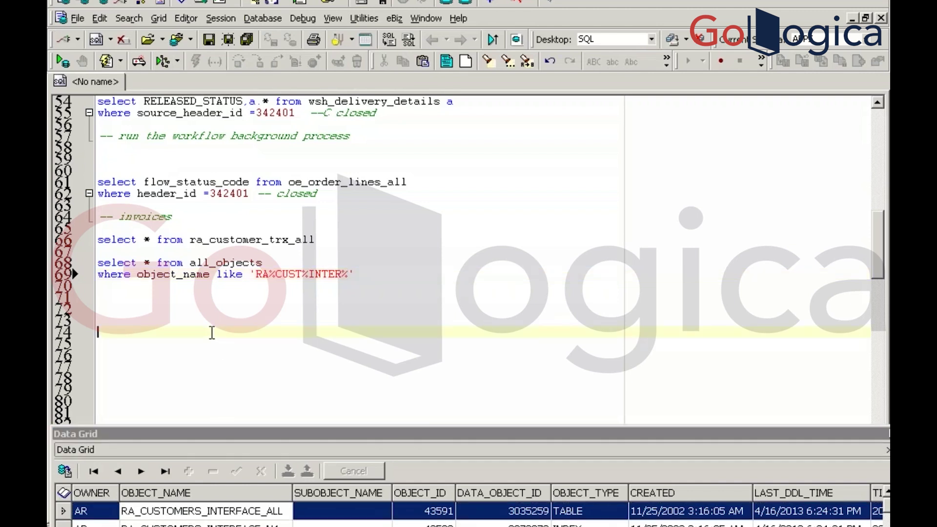
pyautogui.click(110, 307)
pyautogui.write('select * from')
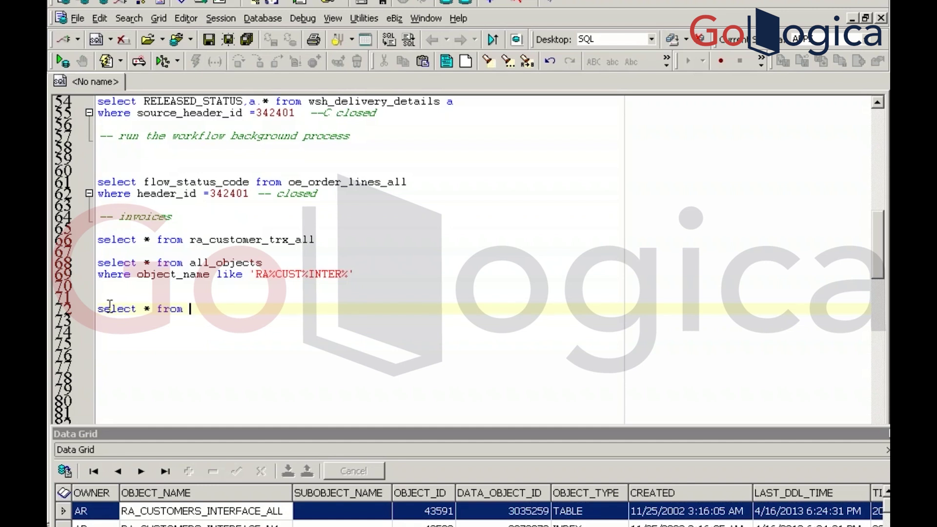
pyautogui.hotkey('ctrl', 'v')
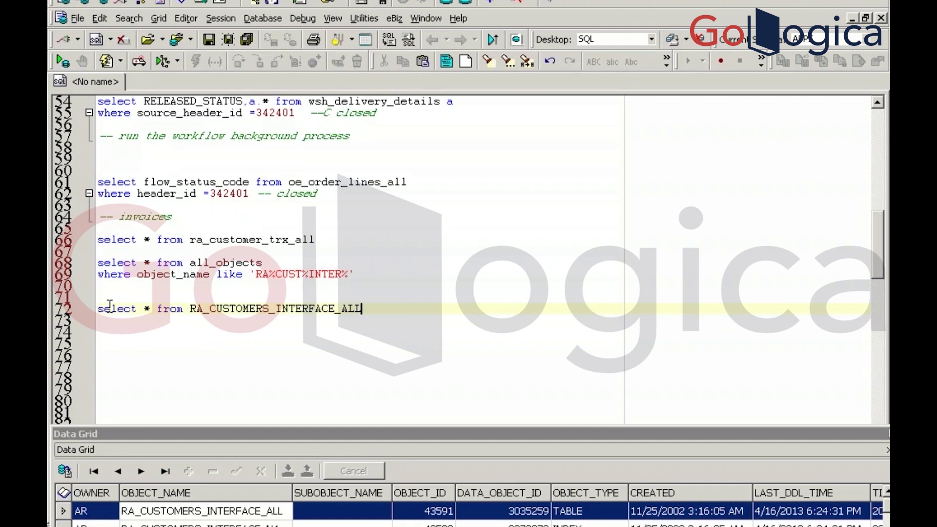
pyautogui.press('F9')
pyautogui.press('F9')
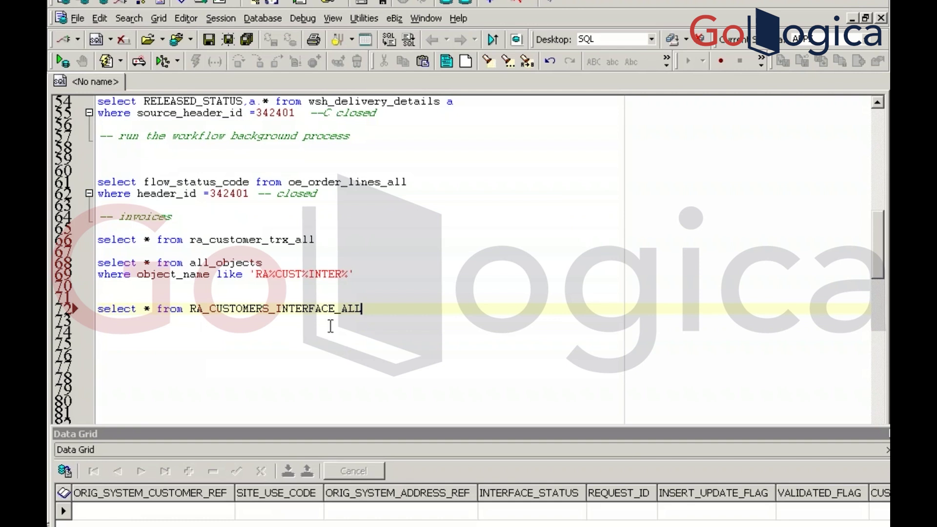
# Rerun the all_objects query and look through the listed objects for other customer interface tables
pyautogui.click(350, 271)
pyautogui.press('F9')
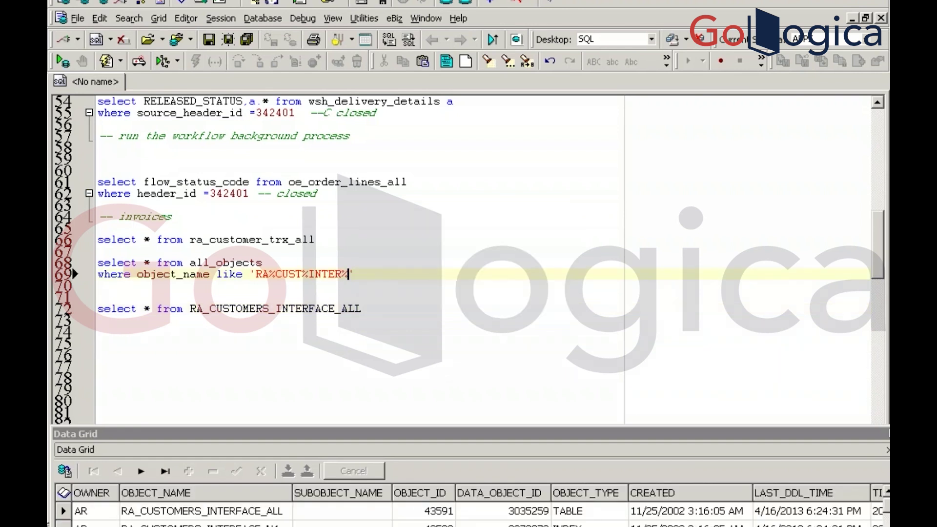
pyautogui.click(205, 525)
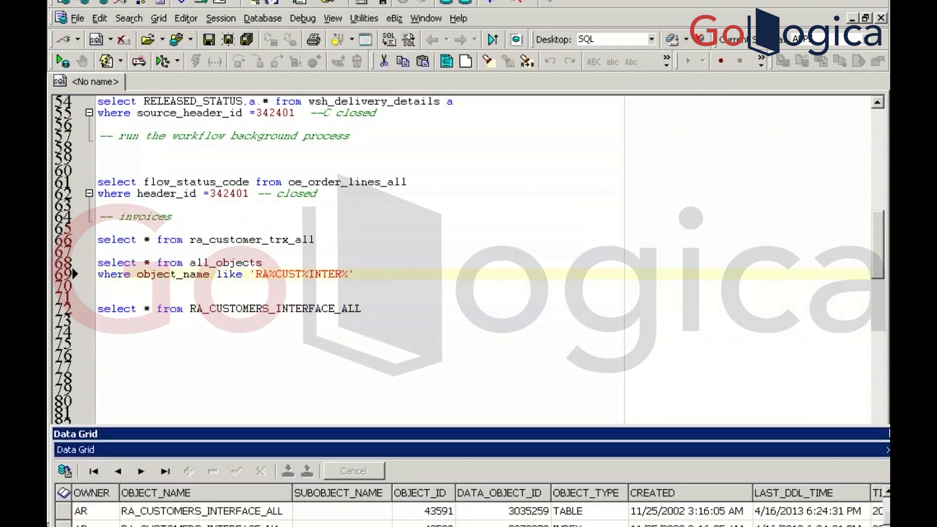
pyautogui.scroll(-1, 205, 525)
pyautogui.scroll(-5, 205, 517)
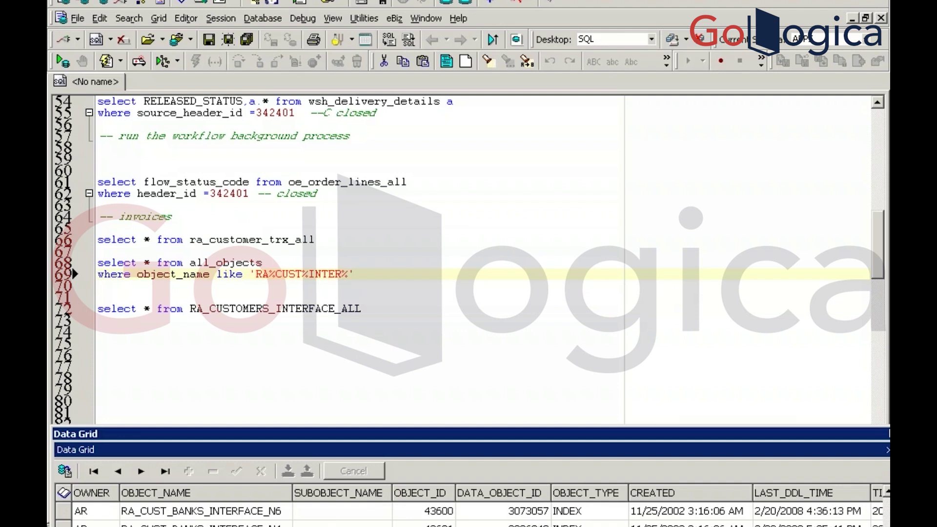
pyautogui.scroll(-2, 205, 517)
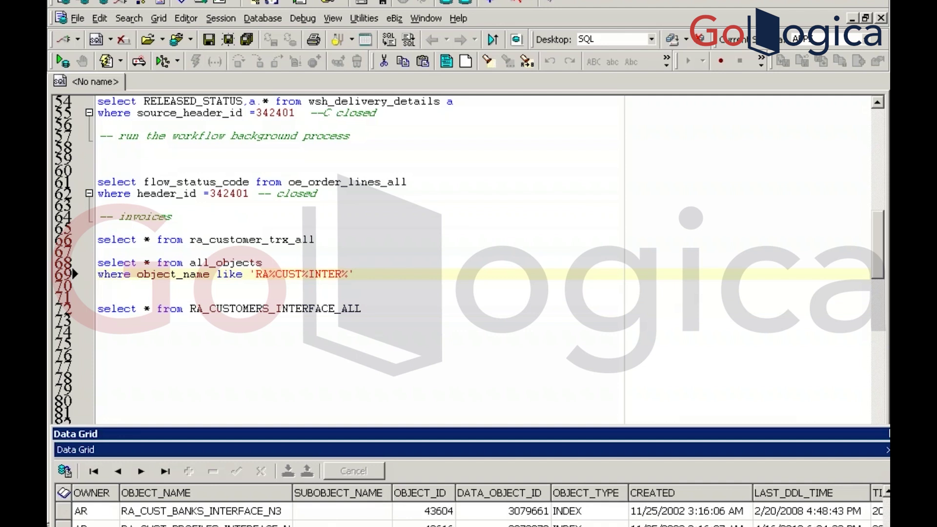
pyautogui.scroll(-5, 205, 517)
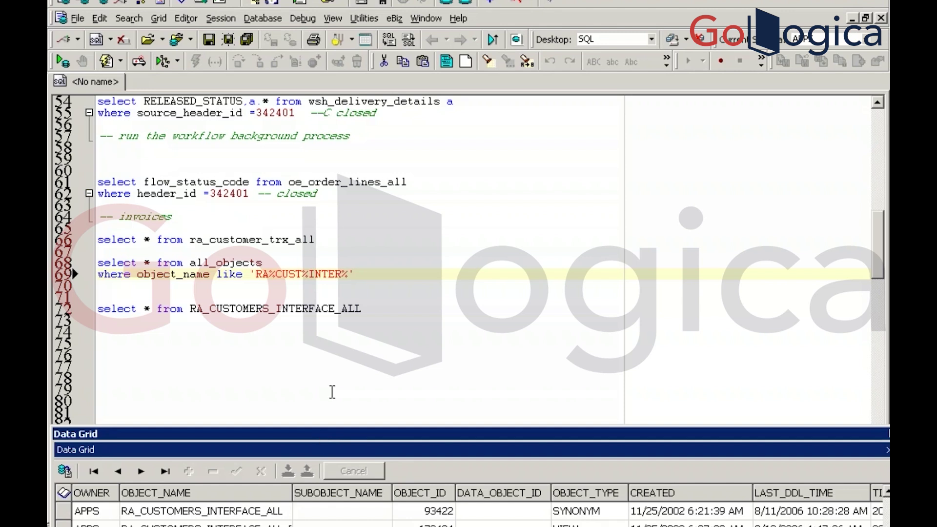
# Write "select * from RA_CUSTOMERS_INTERFACE" below the RA_CUSTOMERS_INTERFACE_ALL query and run it
pyautogui.click(374, 317)
pyautogui.press('Return')
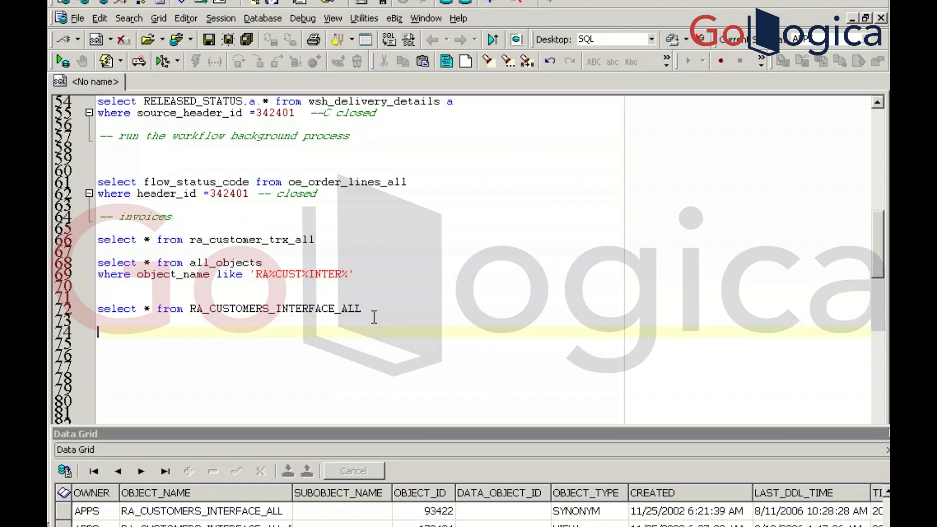
pyautogui.write('a')
pyautogui.press('BackSpace')
pyautogui.press('BackSpace')
pyautogui.write('select * from')
pyautogui.hotkey('ctrl', 'b')
pyautogui.write('RA_CUSTOMERS_INTERFAC')
pyautogui.hotkey('ctrl', 'z')
pyautogui.hotkey('ctrl', 'z')
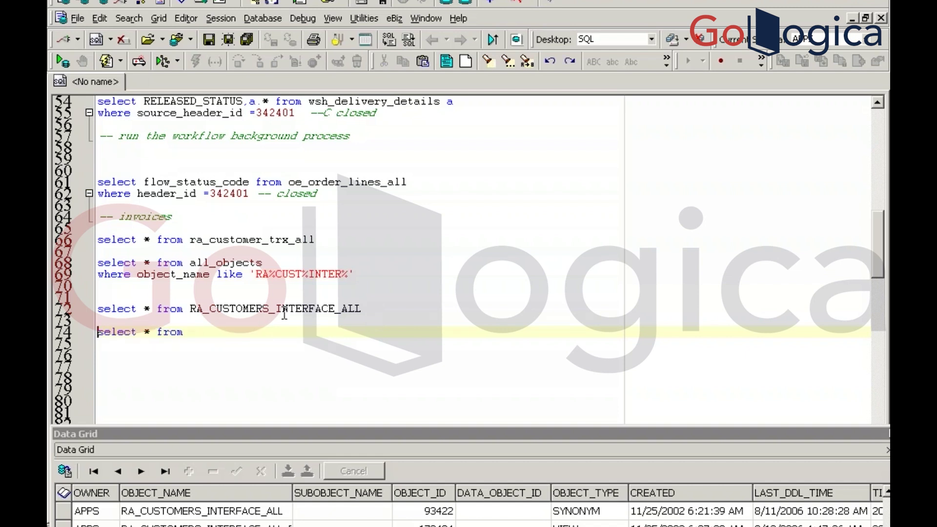
pyautogui.click(215, 330)
pyautogui.write('RA_CUSTOMERS_INTERFACE')
pyautogui.press('F9')
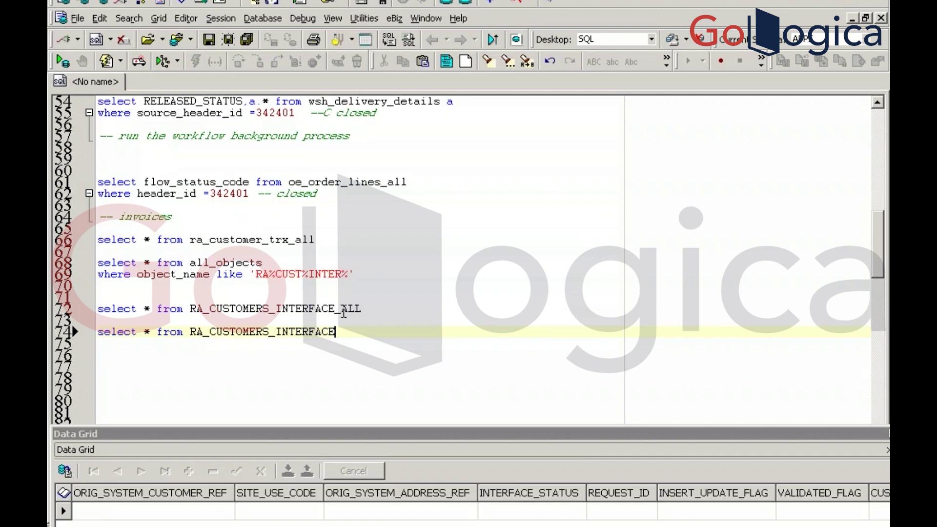
# Switch to the Oracle Requests window and refresh the list to check whether the Autoinvoice requests have finished
pyautogui.click(343, 310)
pyautogui.hotkey('alt', 'Tab')
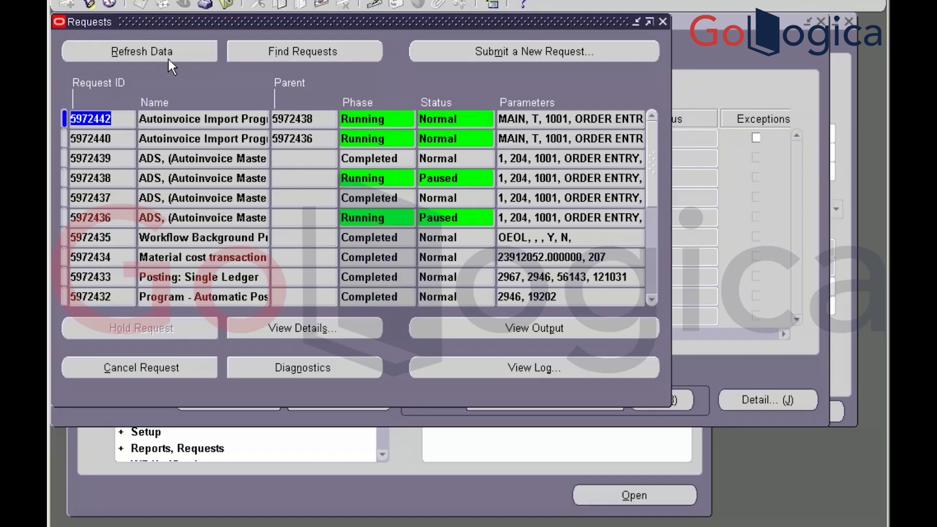
pyautogui.click(165, 52)
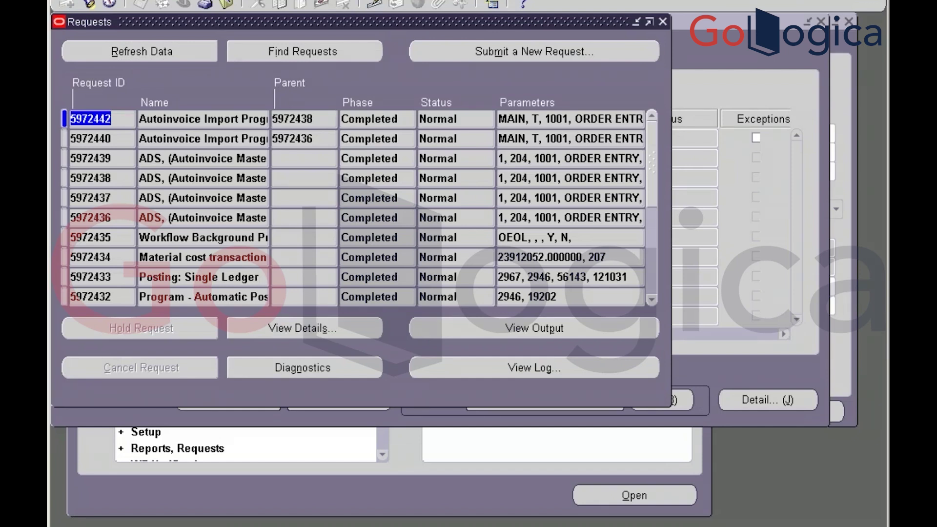
# Return to Toad and rerun the ra_customer_trx_all query under the invoices comment
pyautogui.hotkey('alt', 'Tab')
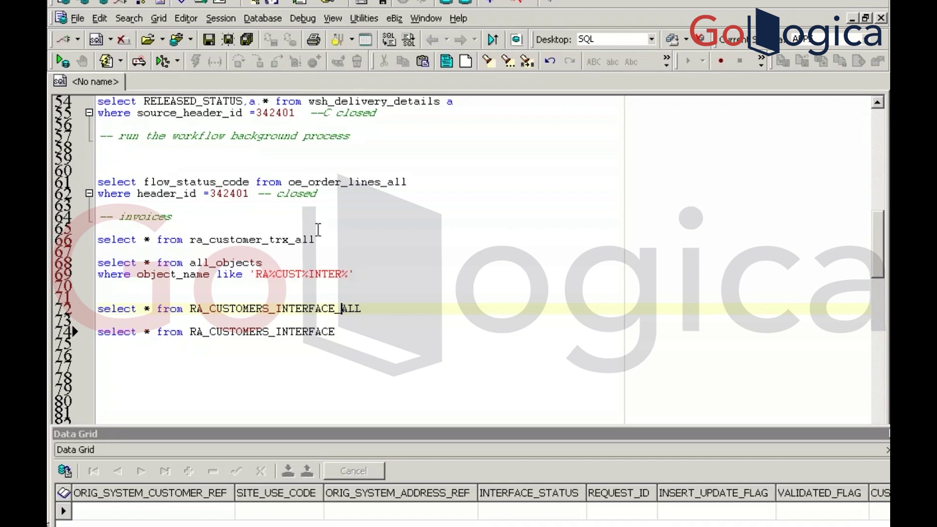
pyautogui.click(317, 228)
pyautogui.click(321, 241)
pyautogui.press('F9')
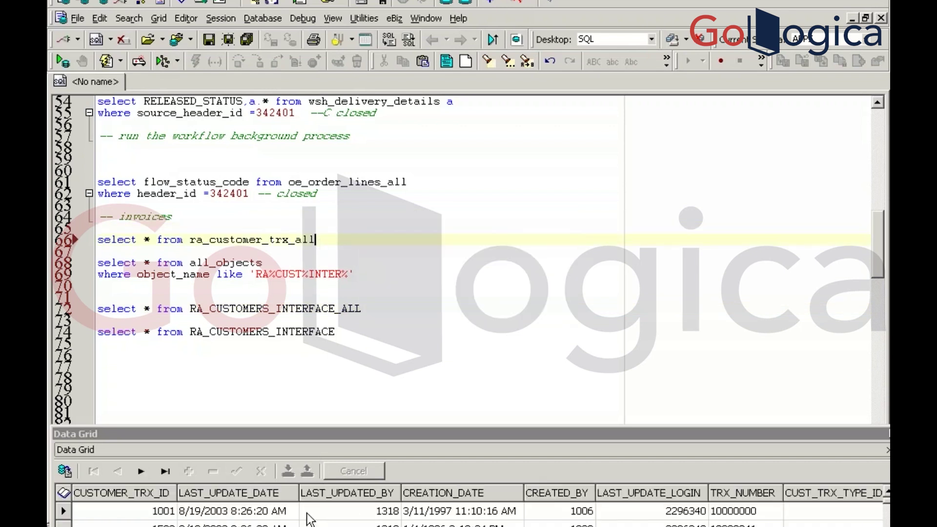
# Start a filter line "where interface_line" below the ra_customer_trx_all query
pyautogui.press('Return')
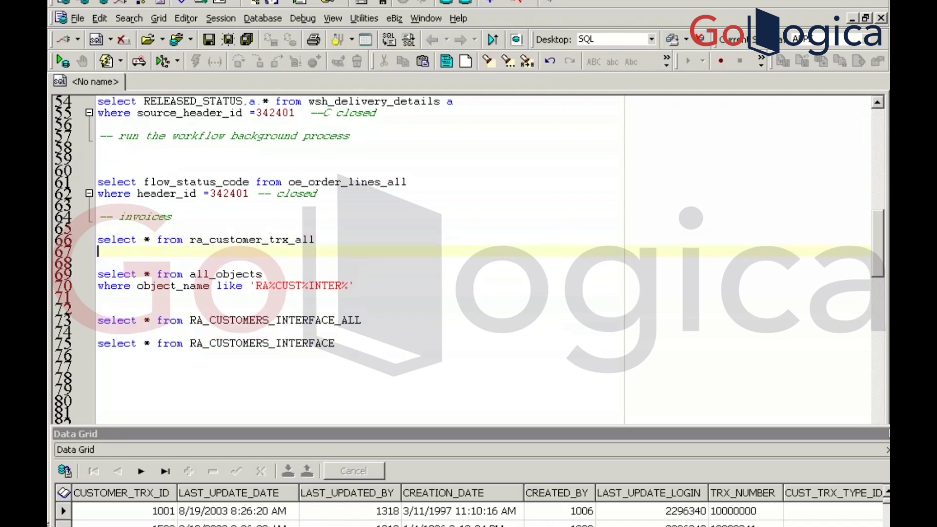
pyautogui.write('where interface_')
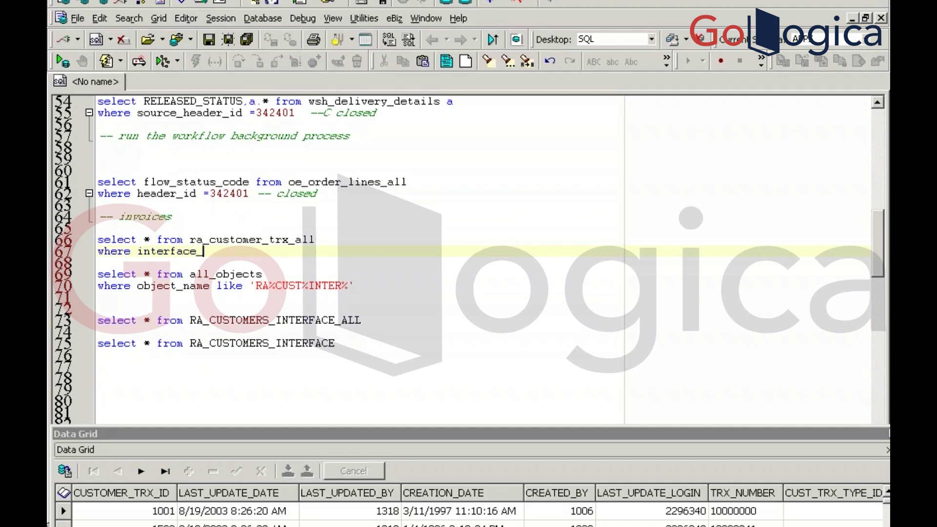
pyautogui.write('line')
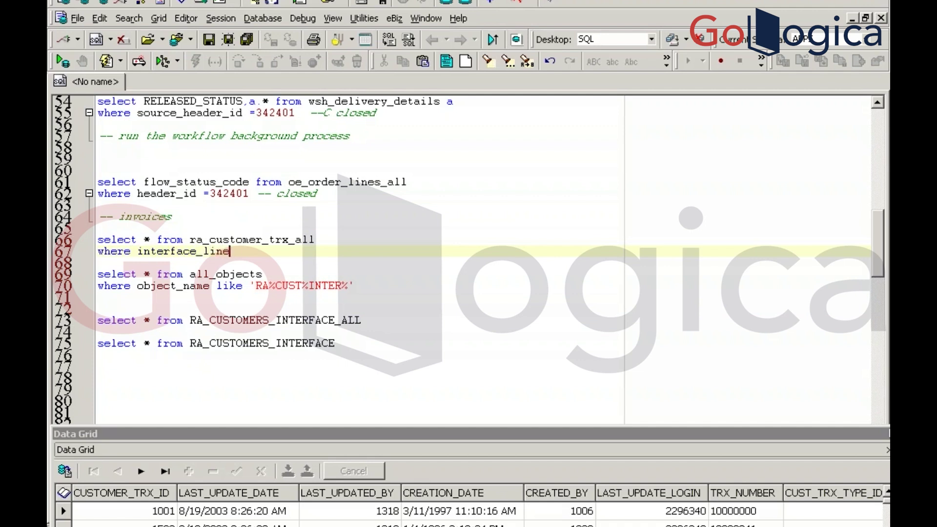